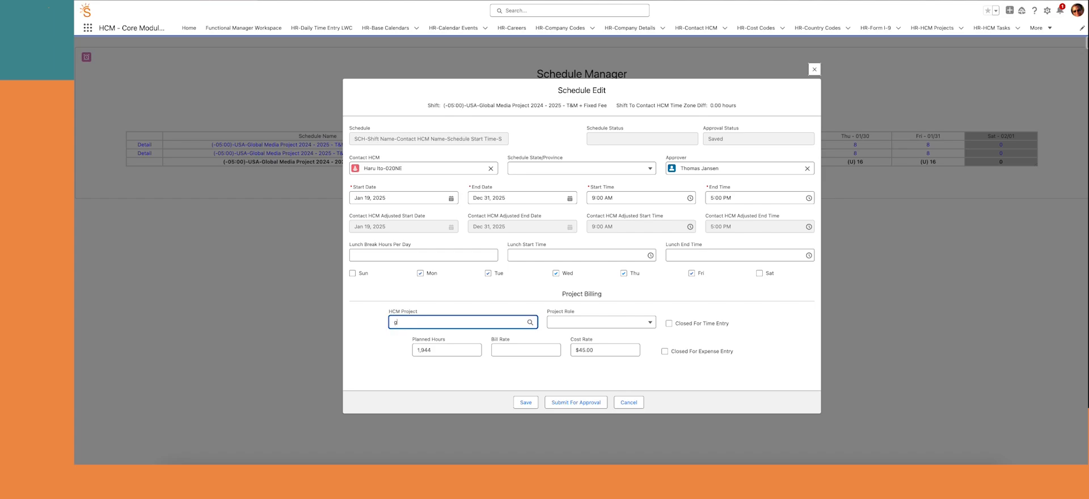
Bill the schedule to Global Media Project as Architect at $200.00, then submit it for approval
{"action": "type", "text": "al"}
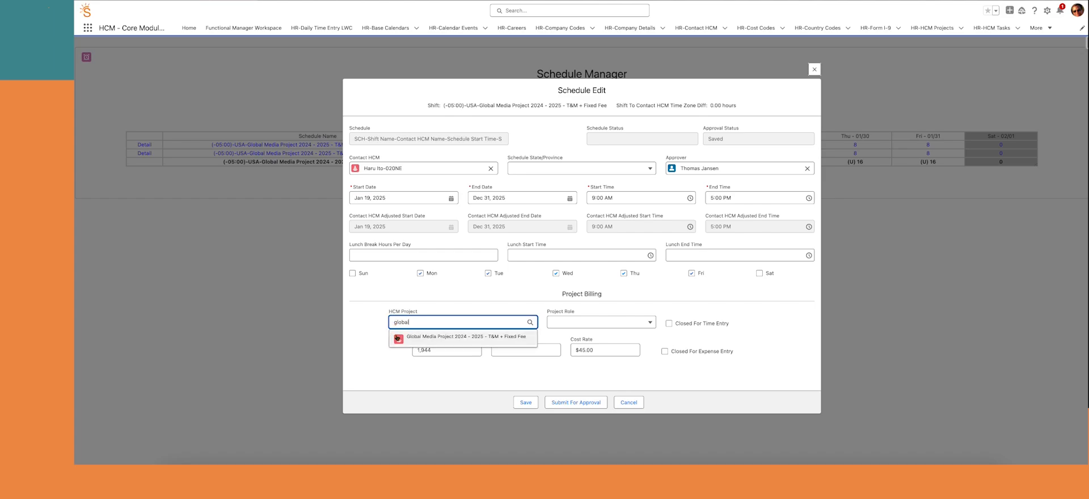
{"action": "left_click", "coordinate": [400, 337]}
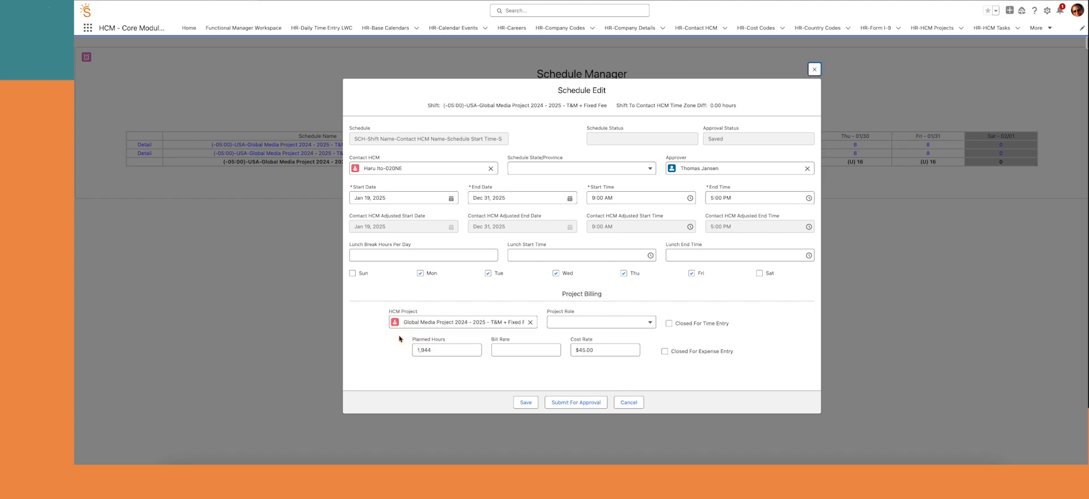
{"action": "left_click", "coordinate": [580, 324]}
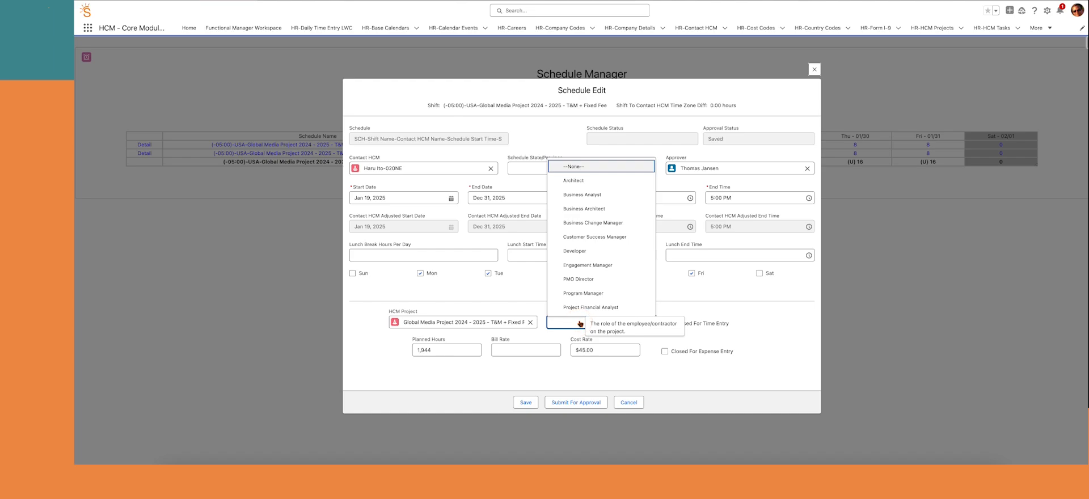
{"action": "left_click", "coordinate": [576, 180]}
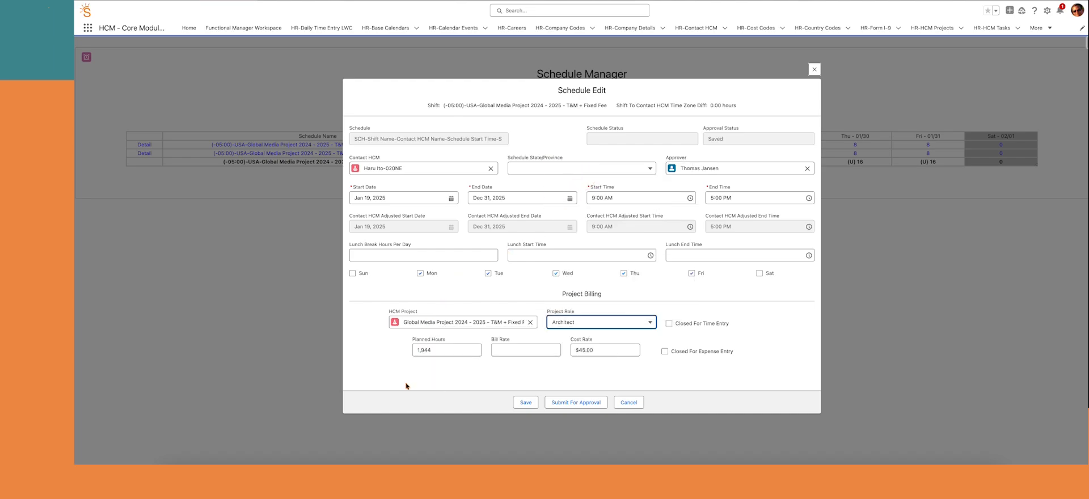
{"action": "left_click", "coordinate": [507, 350]}
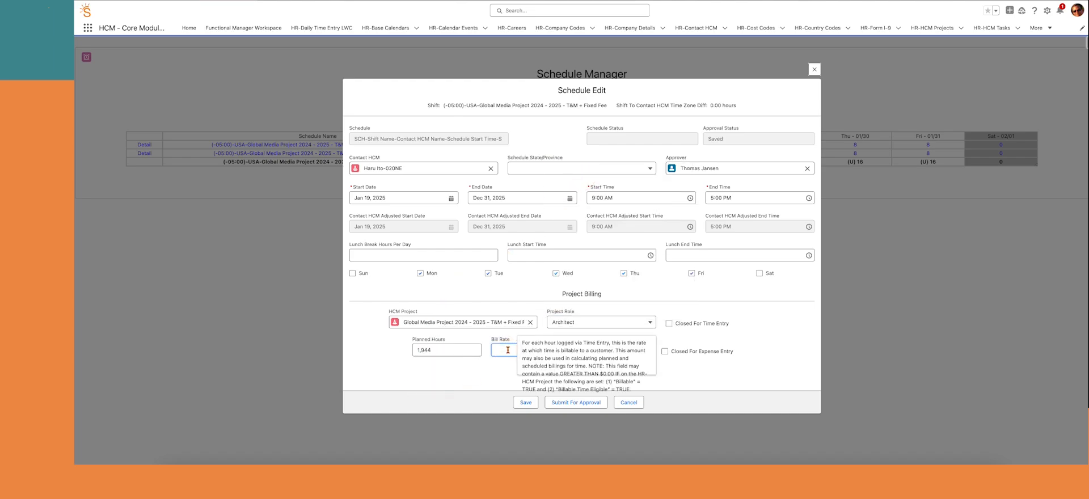
{"action": "key", "text": "Tab"}
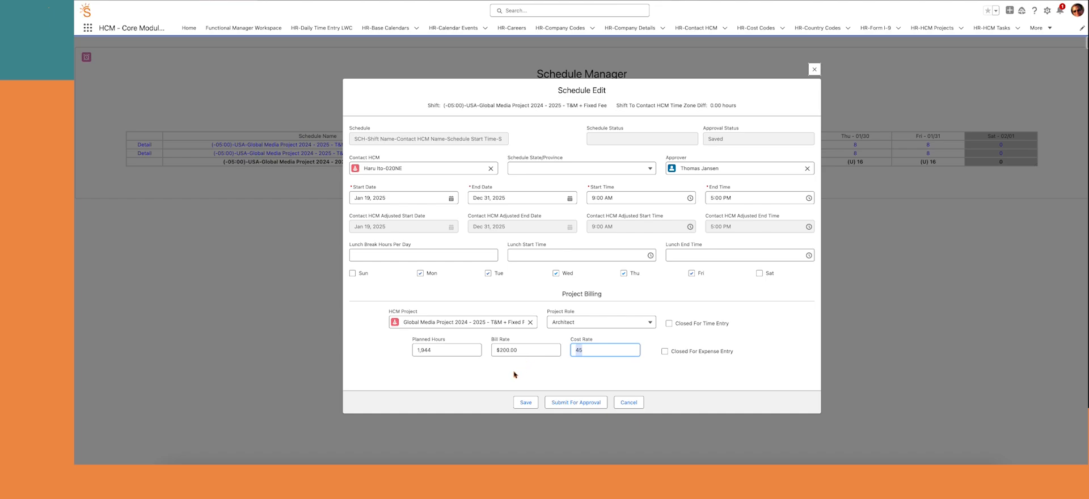
{"action": "left_click", "coordinate": [578, 403]}
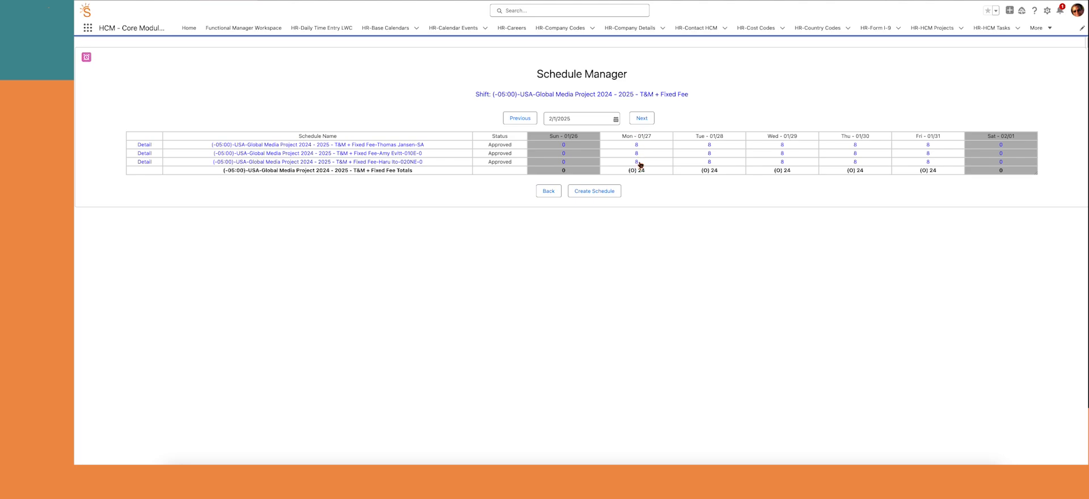
Shorten Monday 01/27 to end at 4:00 PM and save the day
{"action": "left_click", "coordinate": [638, 161]}
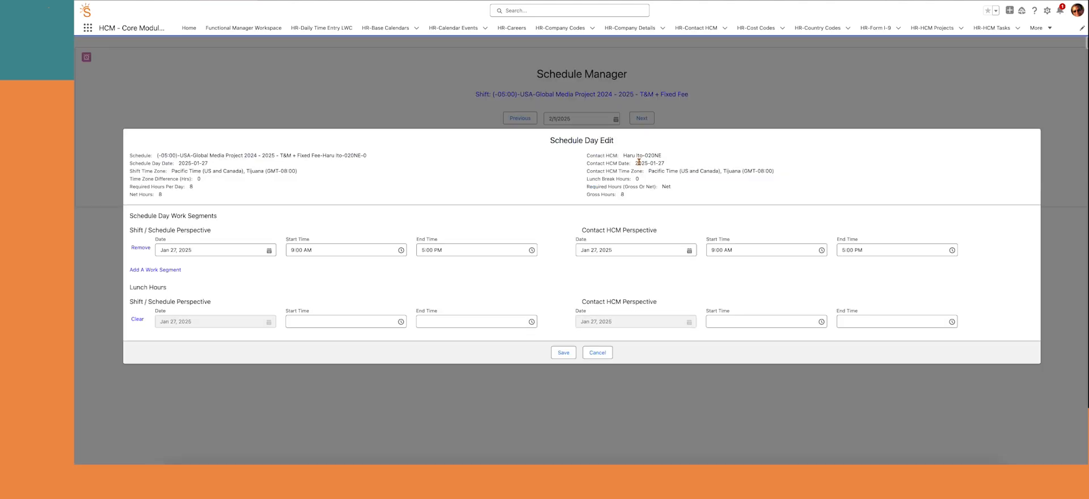
{"action": "left_click", "coordinate": [453, 251]}
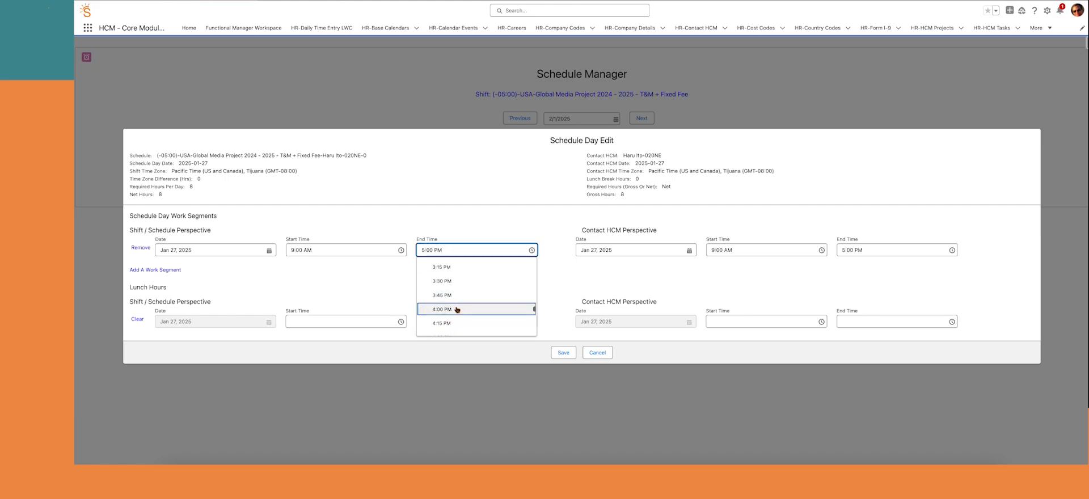
{"action": "left_click", "coordinate": [457, 309]}
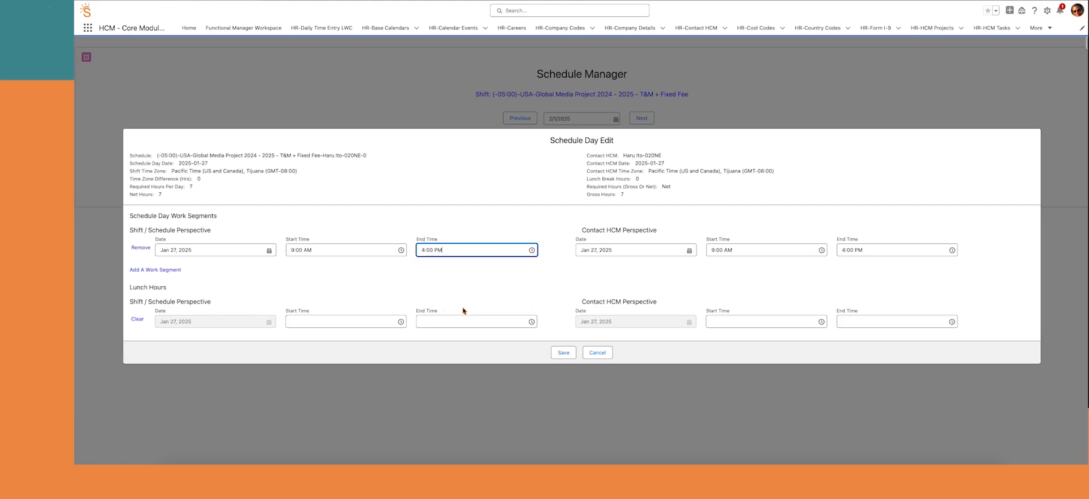
{"action": "left_click", "coordinate": [562, 354]}
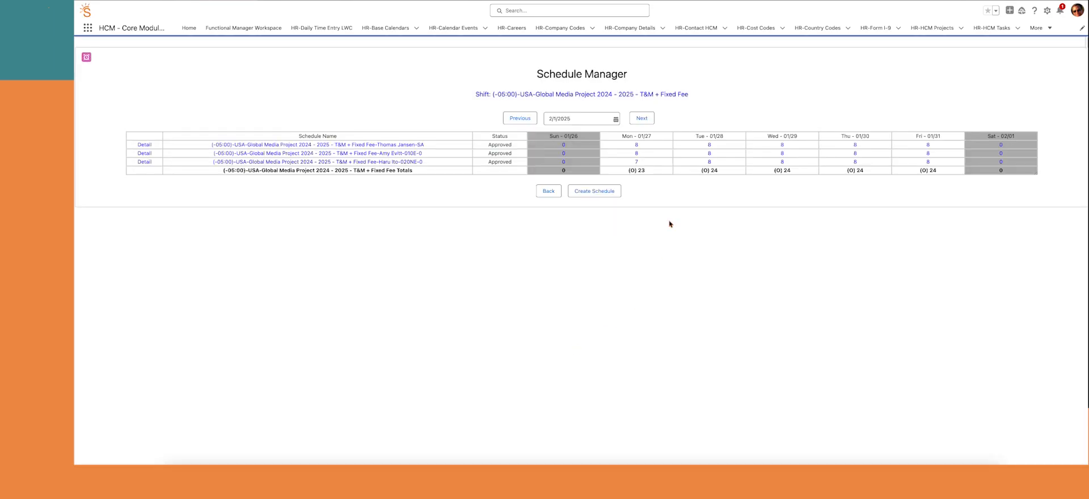
Try a 6:30 PM end time on Tuesday 01/28, then close the day's editor
{"action": "left_click", "coordinate": [711, 162]}
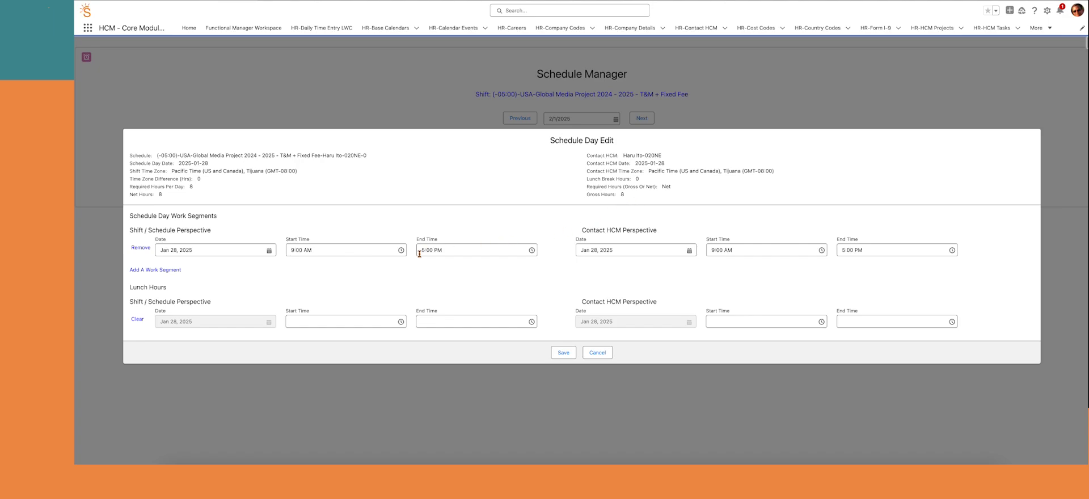
{"action": "left_click", "coordinate": [446, 249]}
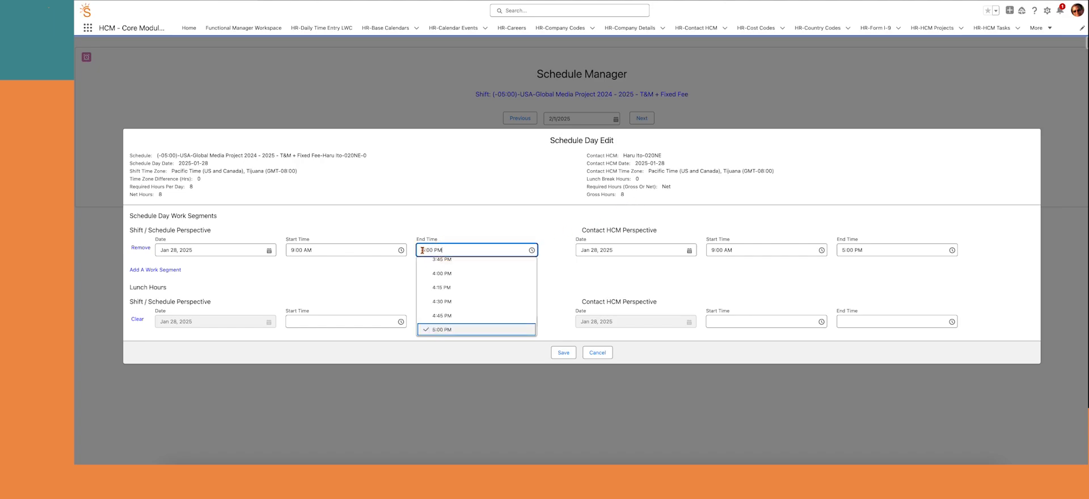
{"action": "scroll", "coordinate": [459, 297], "scroll_direction": "down", "scroll_amount": 4}
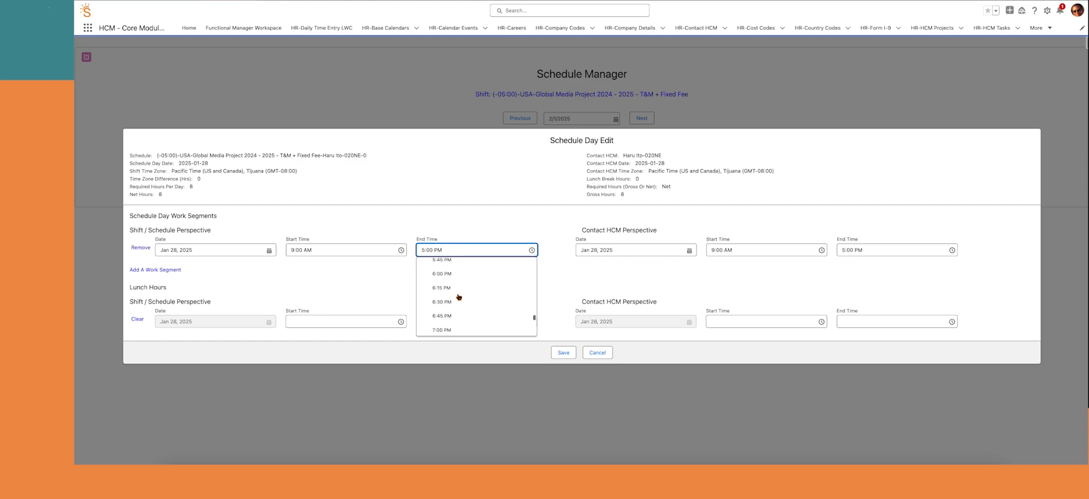
{"action": "left_click", "coordinate": [459, 299]}
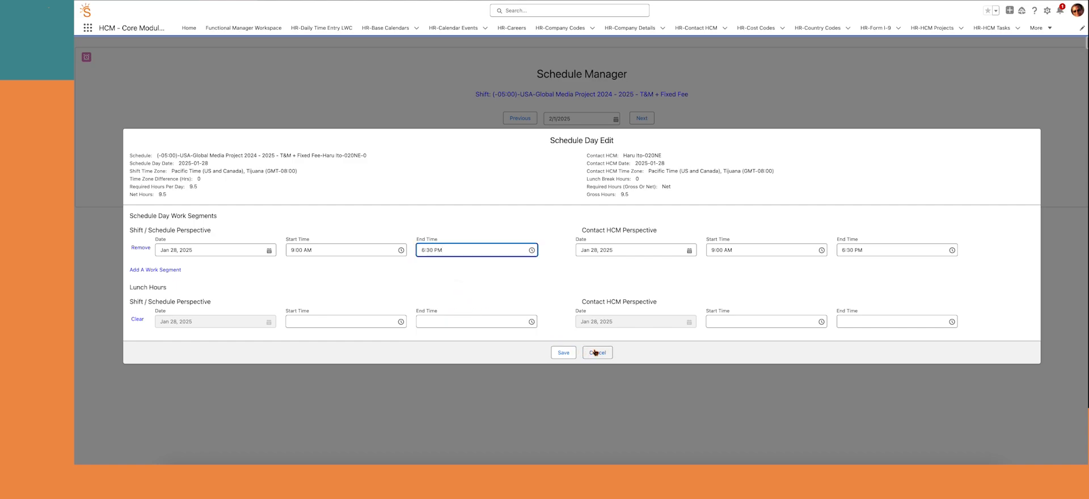
{"action": "left_click", "coordinate": [563, 353]}
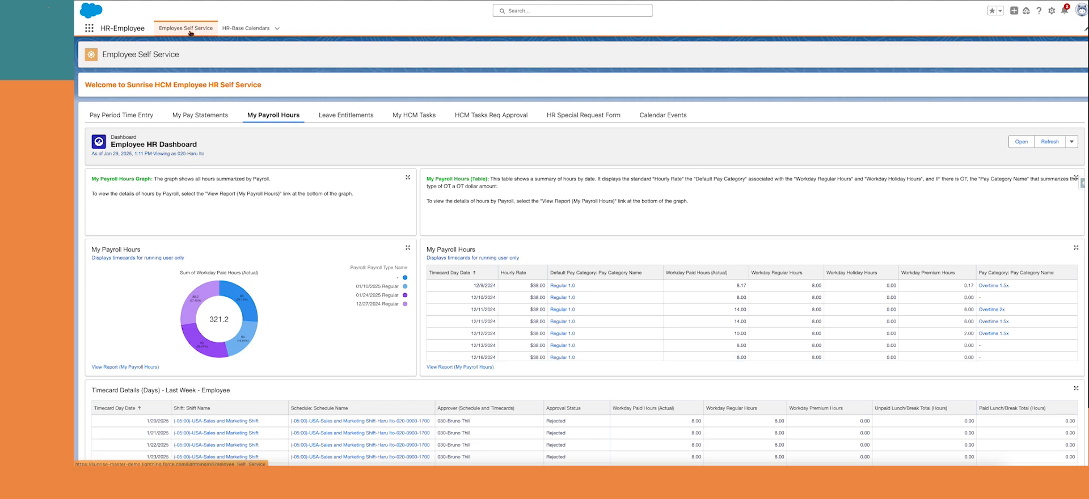
Add a Global Media Project timecard row, move to week 01/26–02/01, and open Wednesday 01/29
{"action": "left_click", "coordinate": [125, 119]}
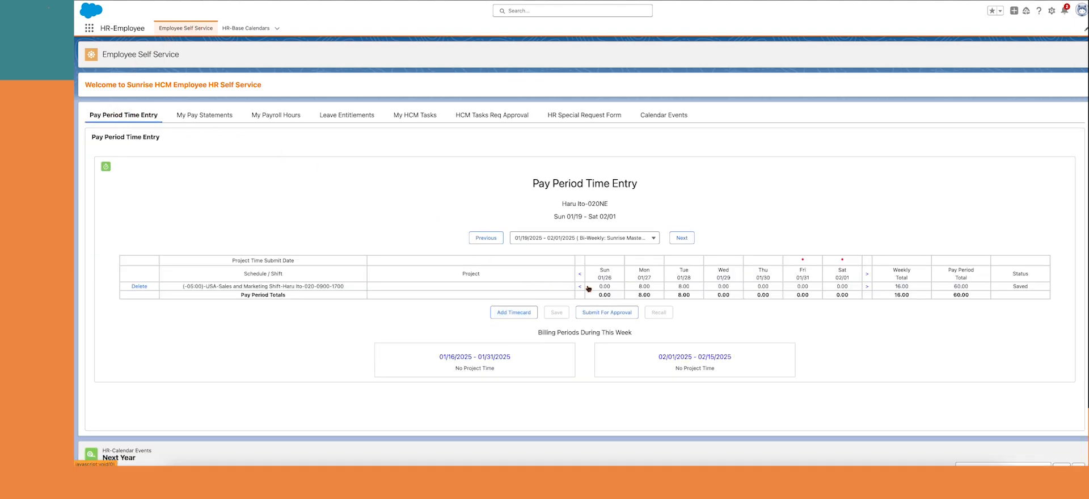
{"action": "left_click", "coordinate": [526, 313]}
{"action": "left_click", "coordinate": [516, 258]}
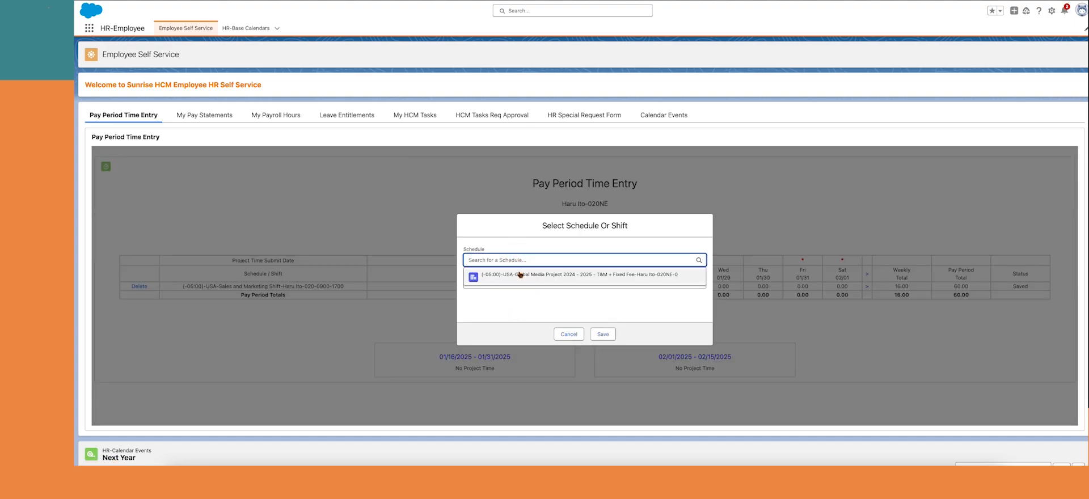
{"action": "left_click", "coordinate": [547, 276]}
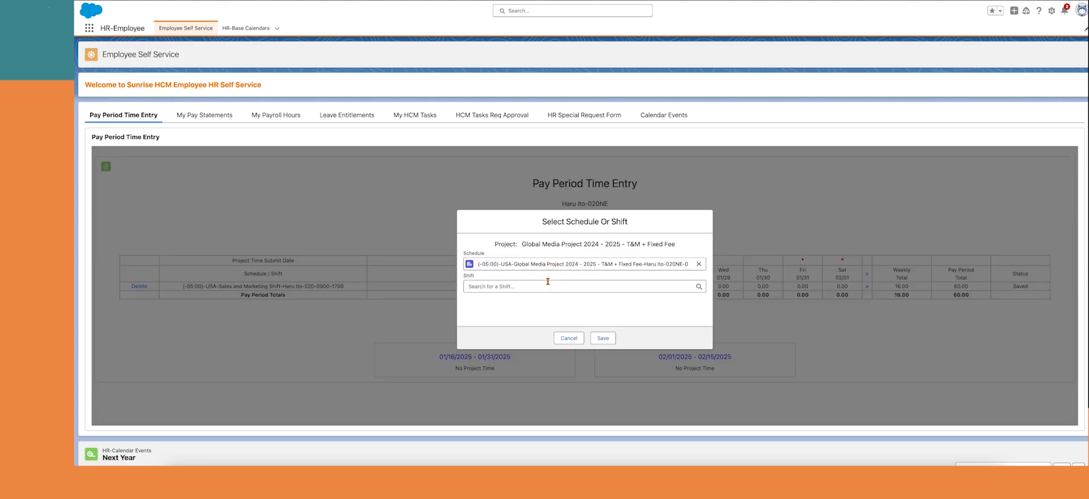
{"action": "left_click", "coordinate": [604, 338]}
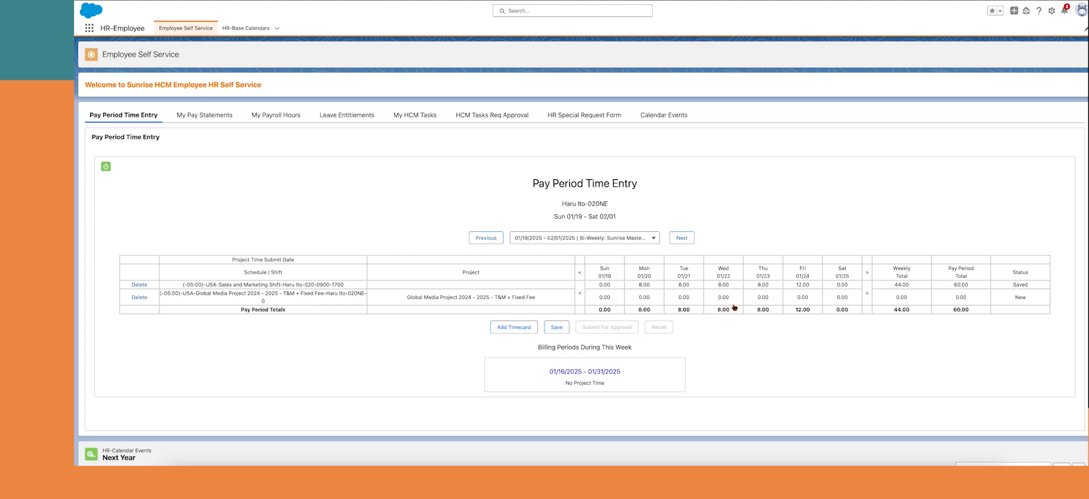
{"action": "left_click", "coordinate": [867, 293]}
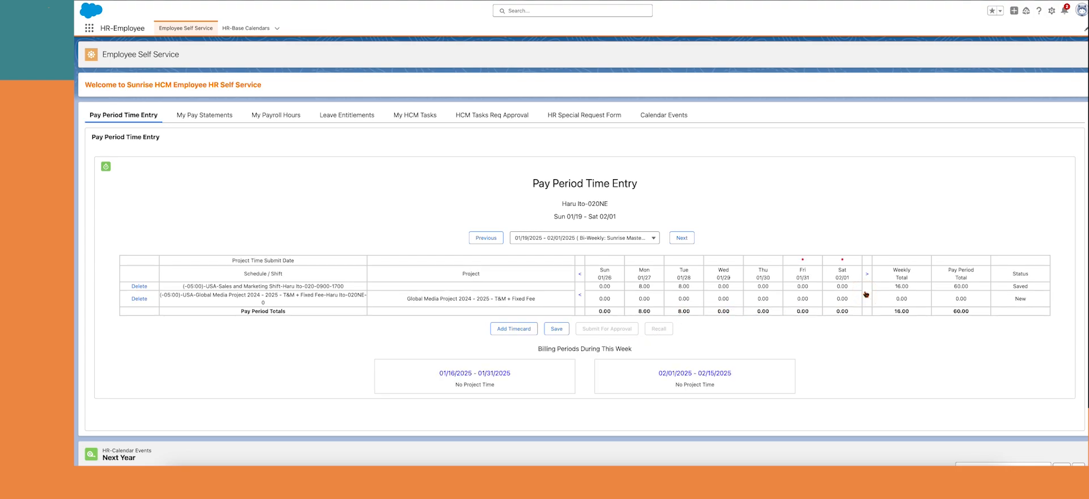
{"action": "left_click", "coordinate": [726, 299]}
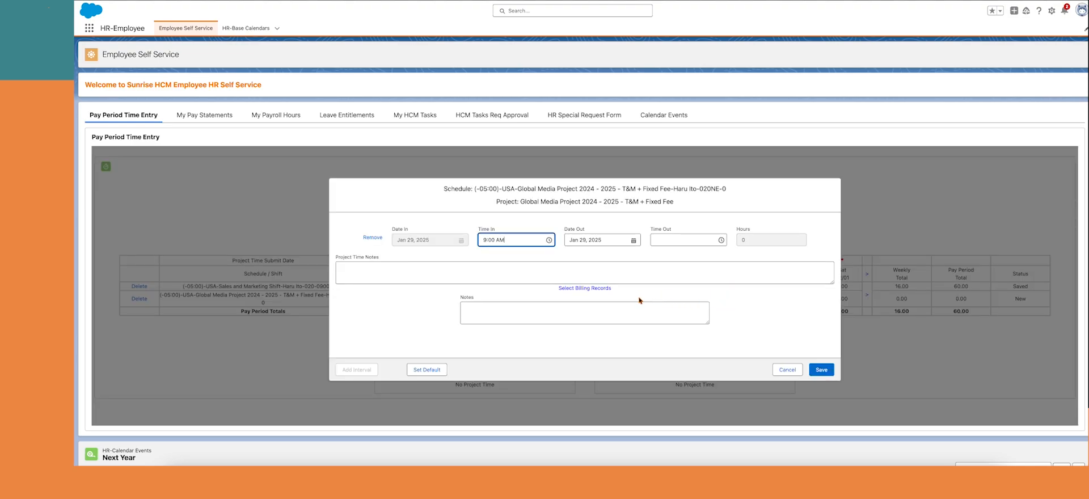
Set the Jan 29 entry's time out to 12:30 PM
{"action": "key", "text": "Tab"}
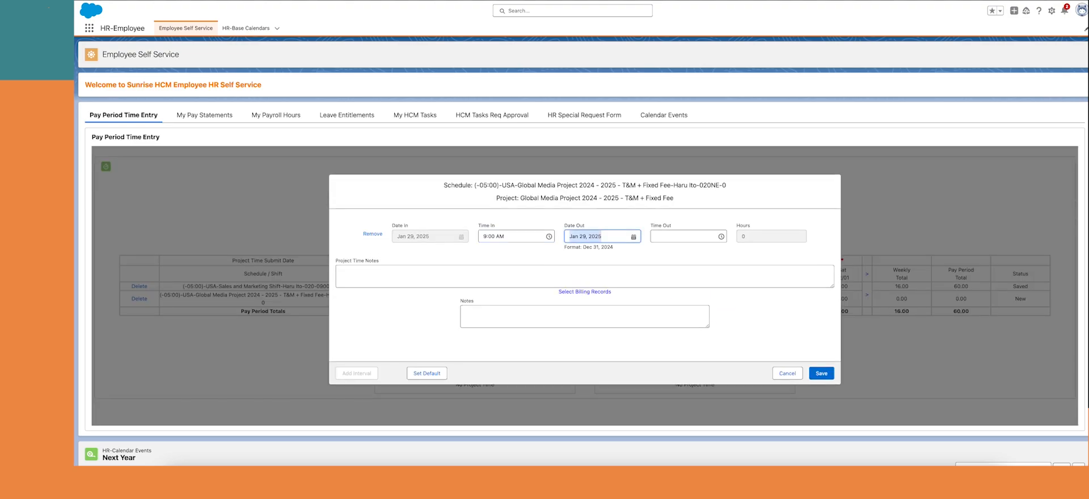
{"action": "left_click", "coordinate": [668, 235]}
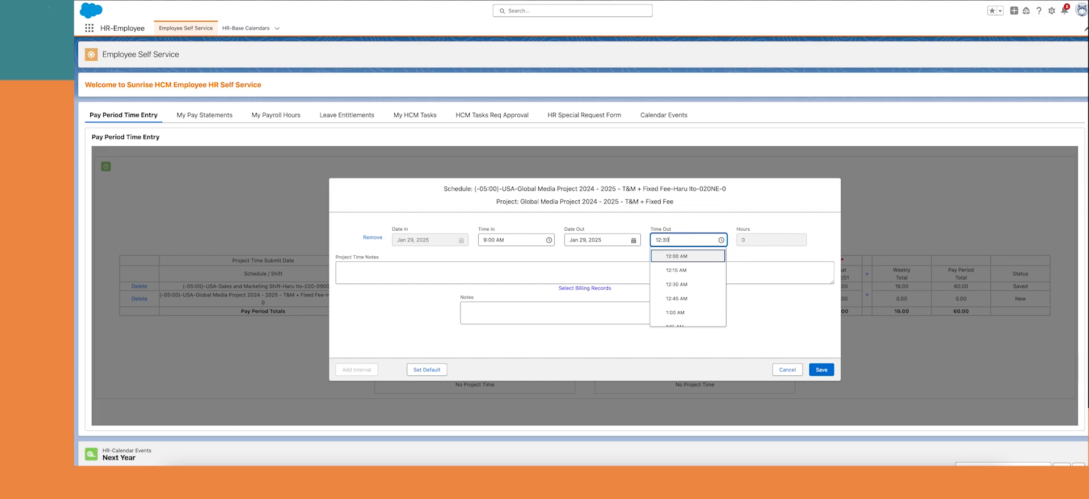
{"action": "type", "text": "12:30pm"}
{"action": "key", "text": "Tab"}
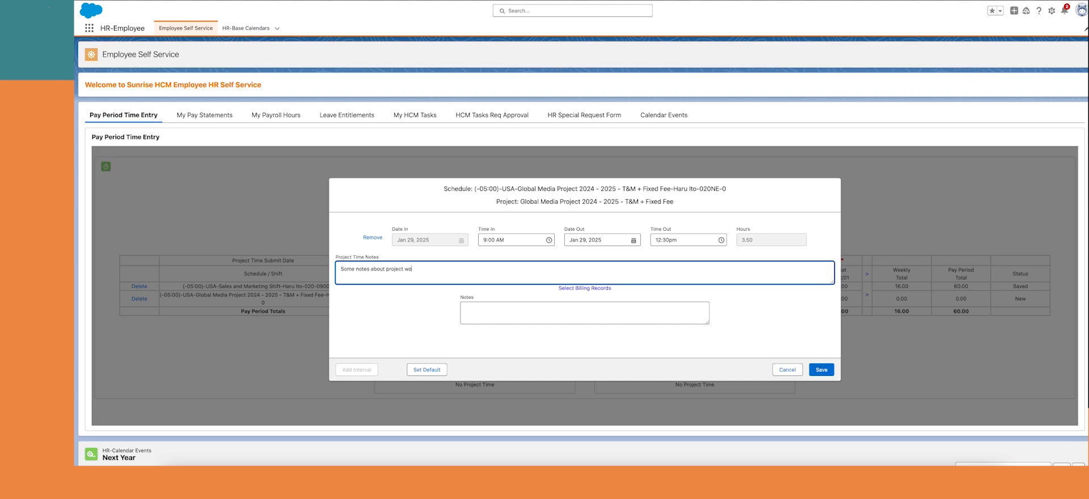
Bill the entry to Performance Milestone 1, Requirements phase, and save the 3.50 hours
{"action": "left_click", "coordinate": [584, 288]}
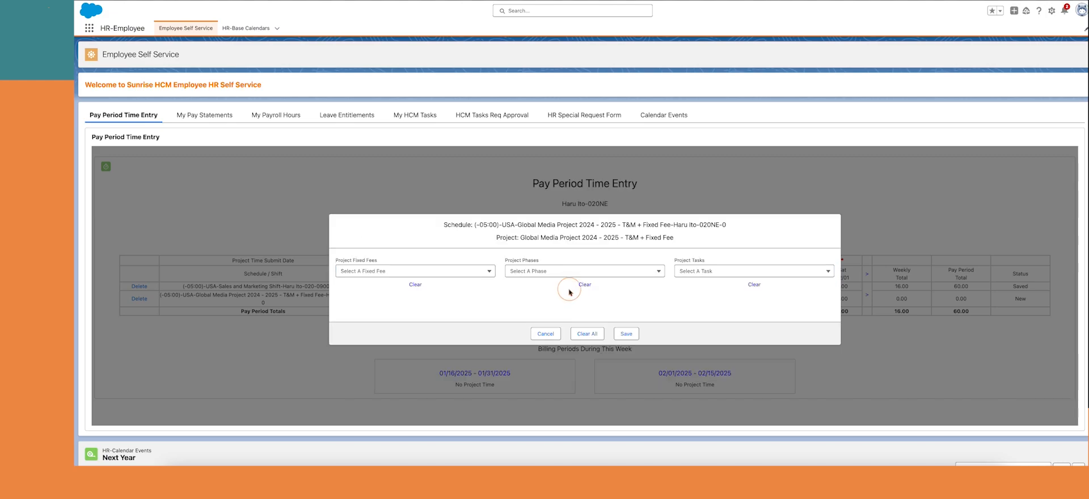
{"action": "left_click", "coordinate": [486, 272]}
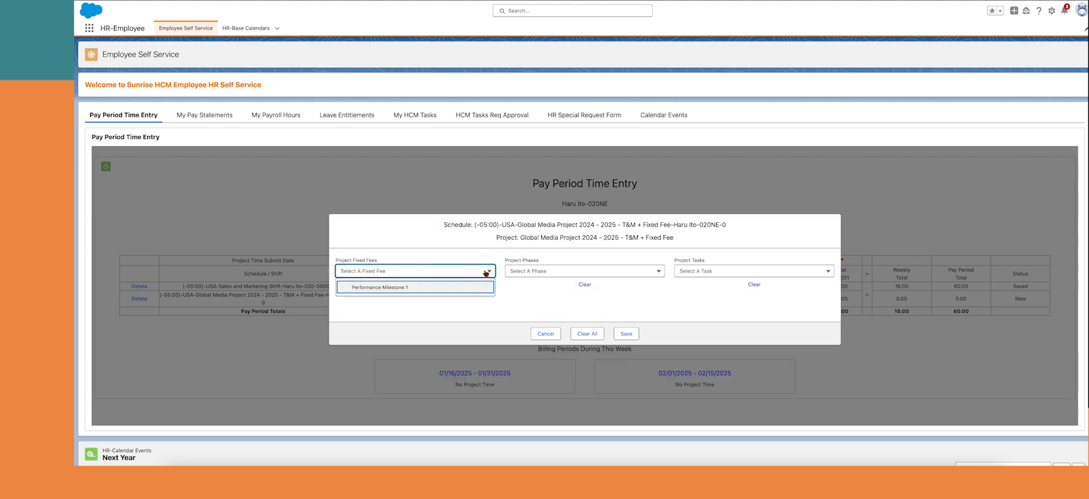
{"action": "left_click", "coordinate": [410, 289]}
{"action": "left_click", "coordinate": [560, 275]}
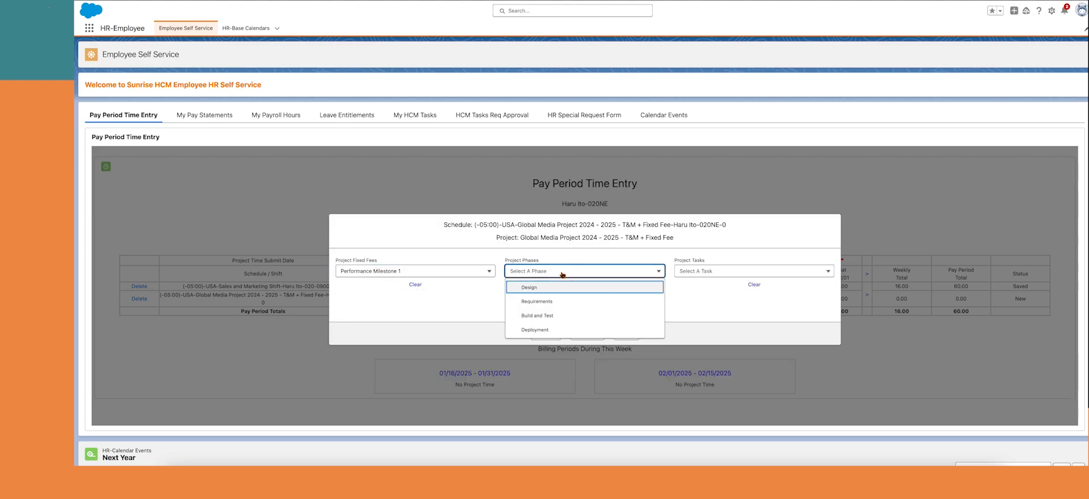
{"action": "left_click", "coordinate": [543, 303]}
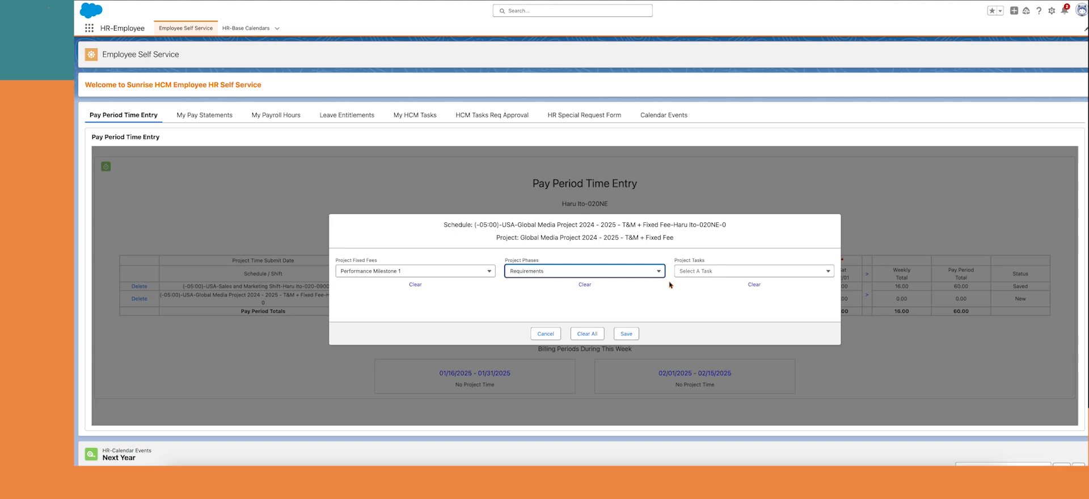
{"action": "left_click", "coordinate": [701, 271]}
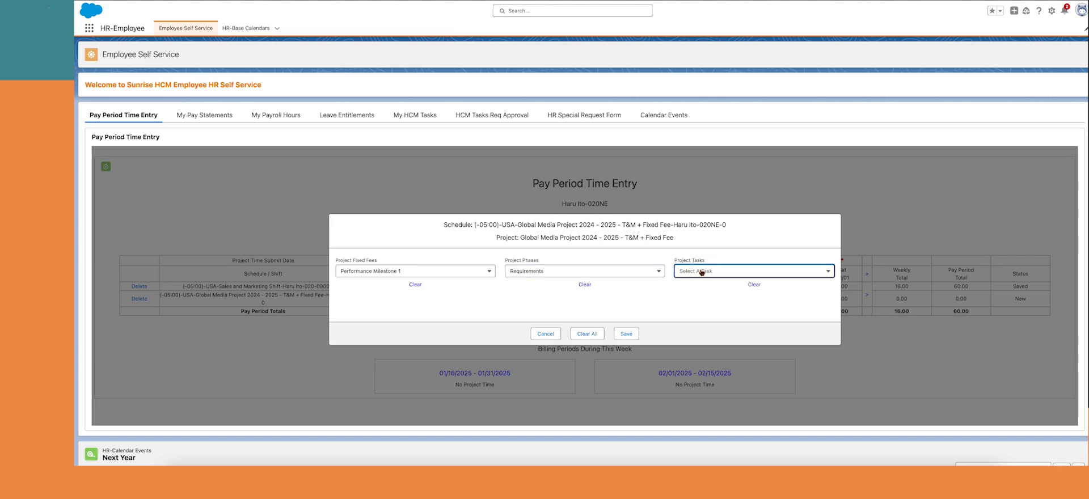
{"action": "left_click", "coordinate": [626, 334]}
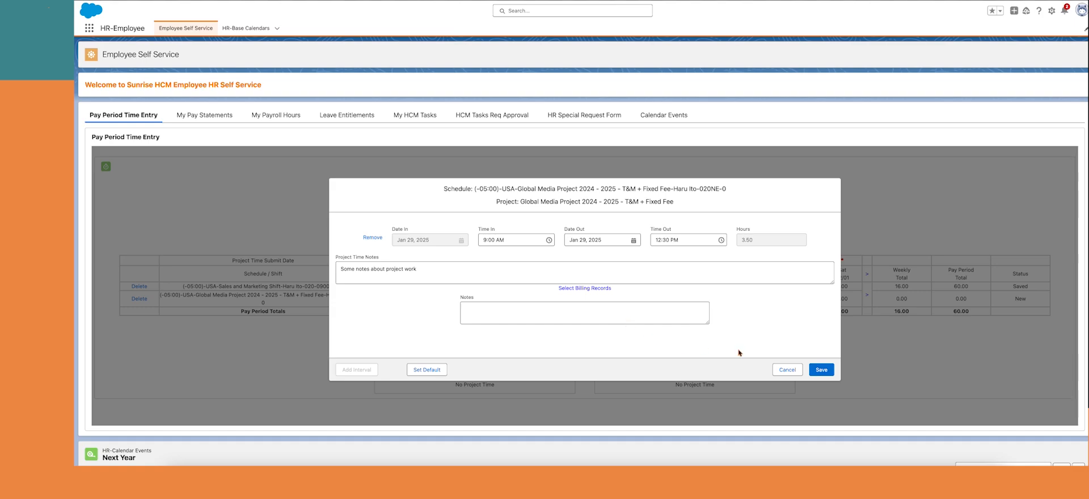
{"action": "left_click", "coordinate": [822, 369]}
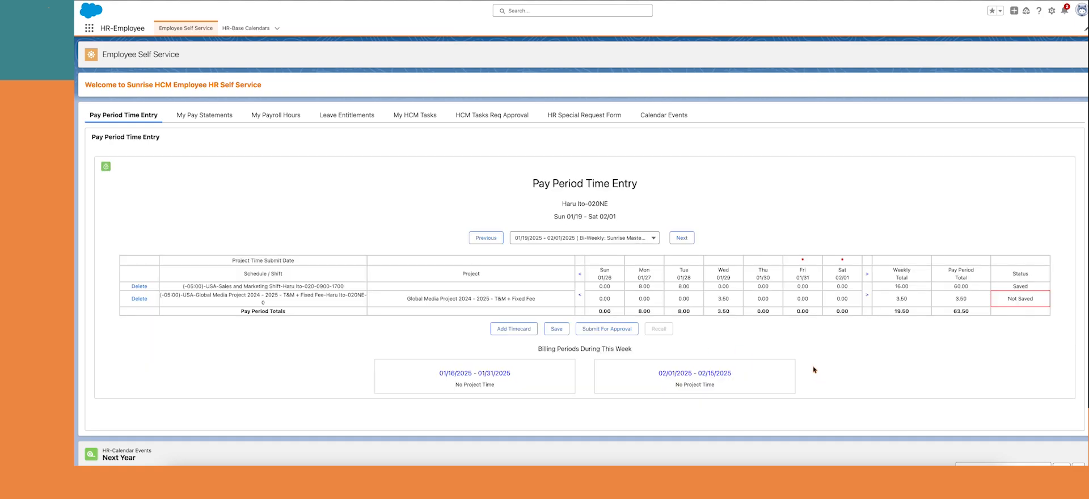
Save the grid, reopen Jan 29, and add a second interval from 2:00 to 5:30 PM
{"action": "left_click", "coordinate": [556, 329]}
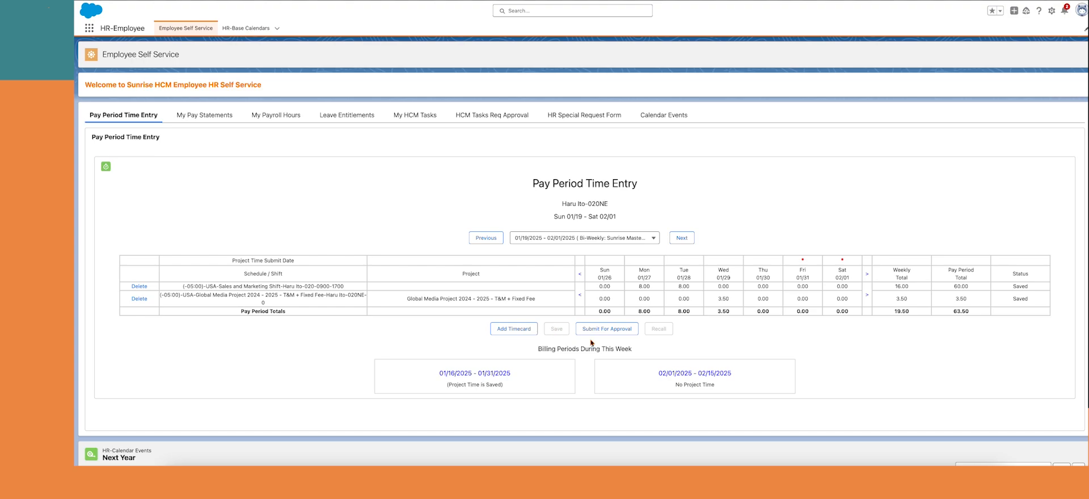
{"action": "left_click", "coordinate": [724, 299]}
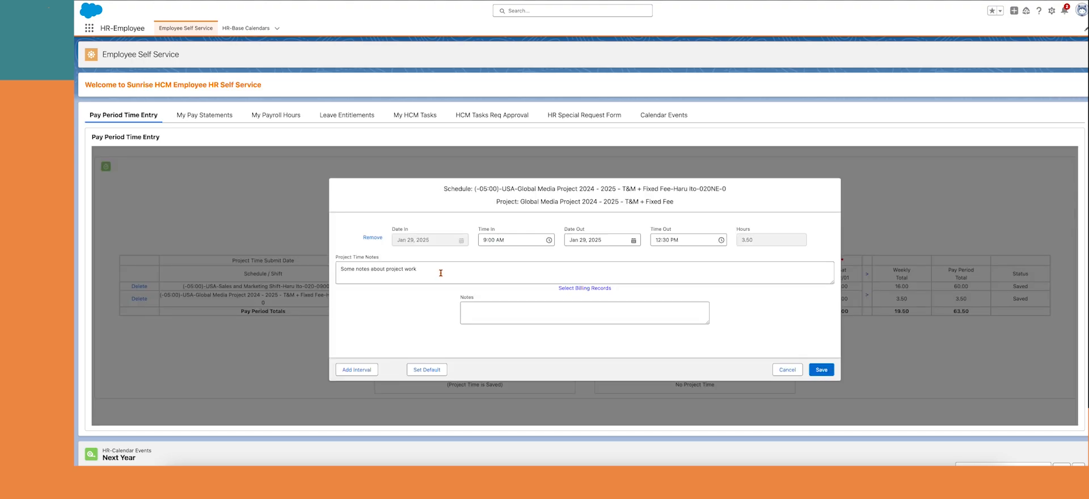
{"action": "left_click", "coordinate": [361, 369]}
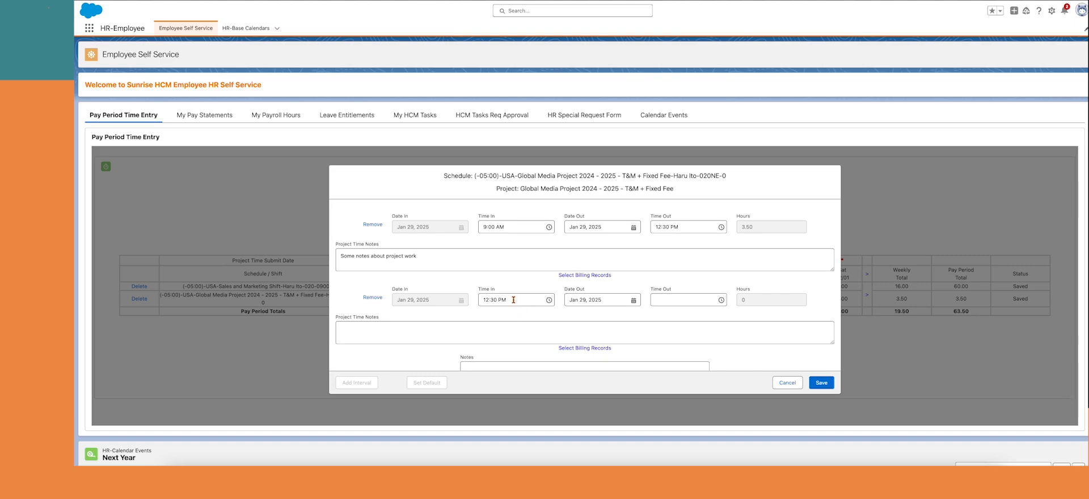
{"action": "left_click", "coordinate": [516, 299]}
{"action": "scroll", "coordinate": [515, 326], "scroll_direction": "down", "scroll_amount": 3}
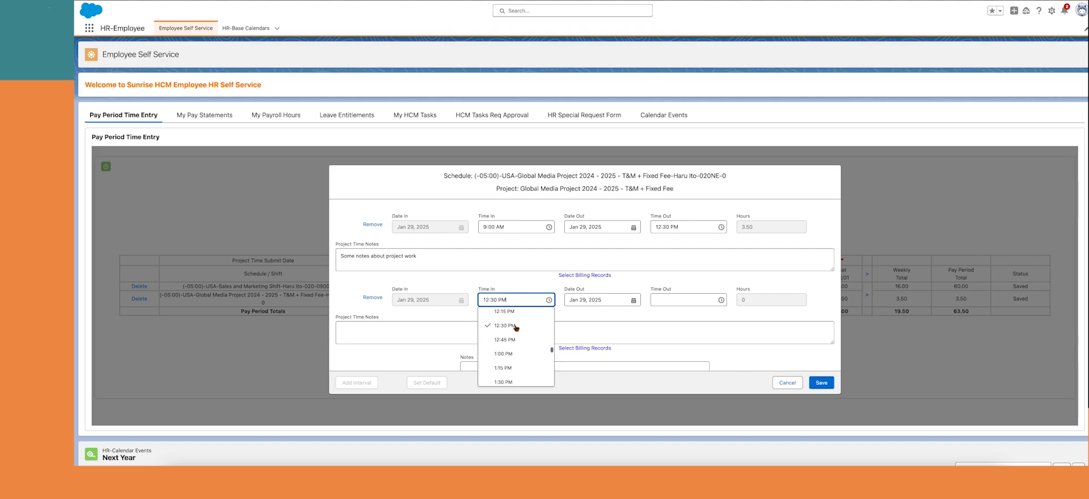
{"action": "left_click", "coordinate": [510, 358]}
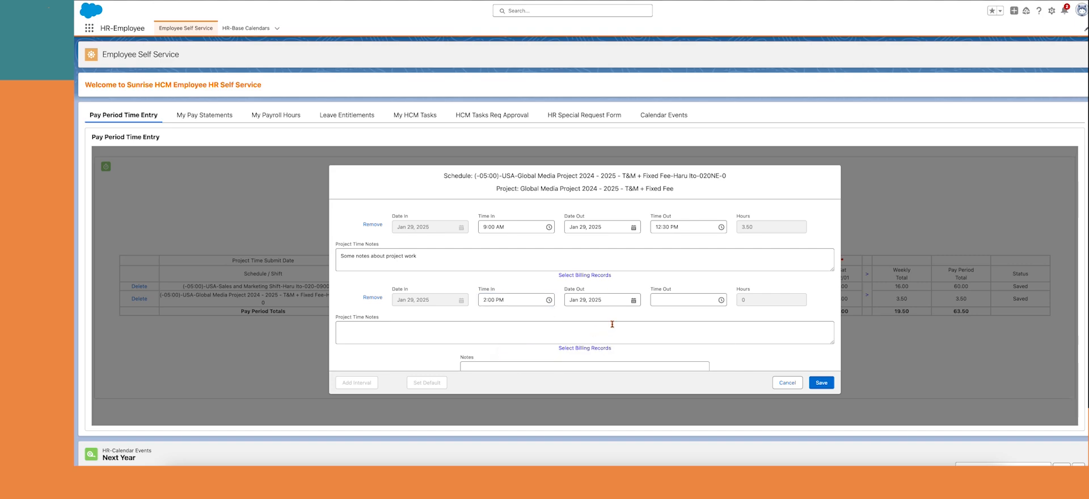
{"action": "left_click", "coordinate": [651, 301]}
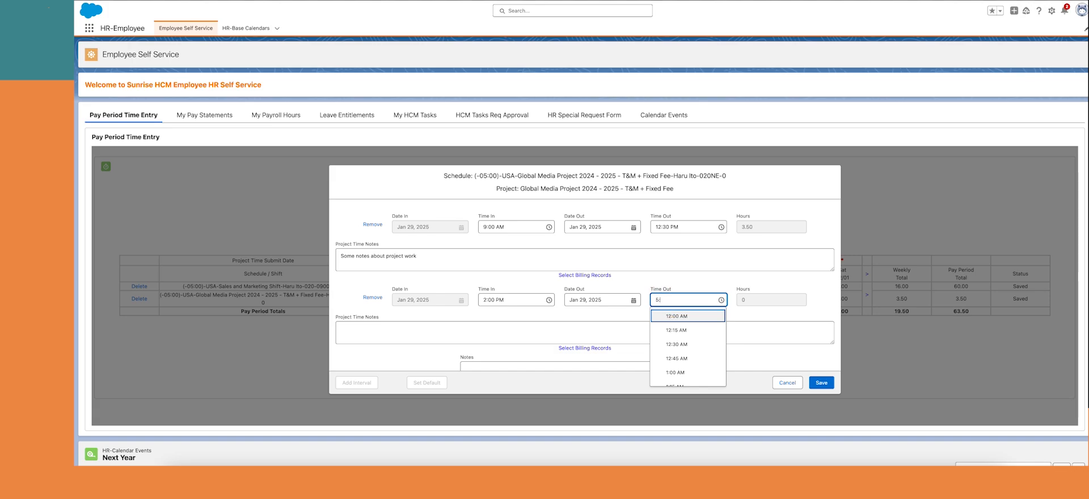
{"action": "left_click", "coordinate": [618, 333]}
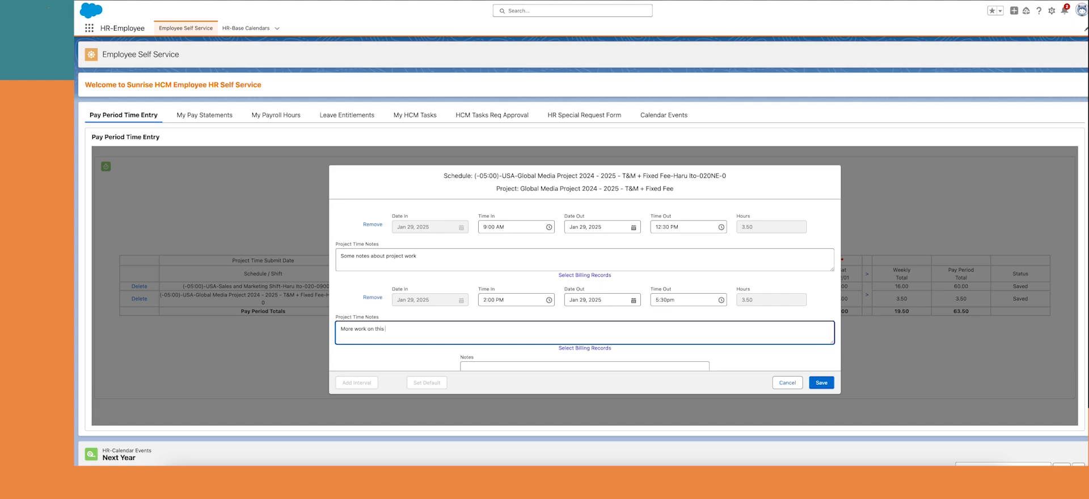
Note 'More work on this project', bill it to Performance Milestone 1, Requirements, and save everything
{"action": "type", "text": "More work on this project"}
{"action": "left_click", "coordinate": [573, 348]}
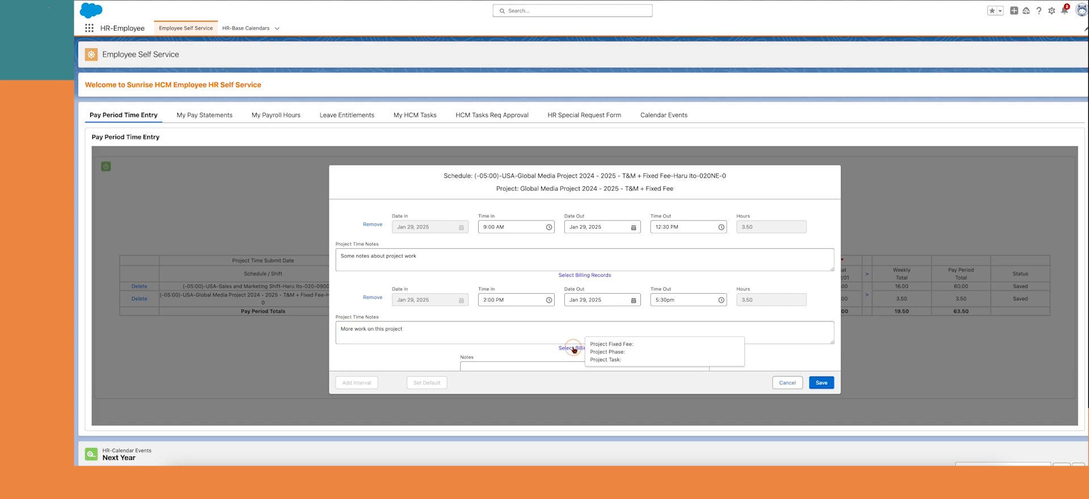
{"action": "left_click", "coordinate": [460, 272]}
{"action": "left_click", "coordinate": [453, 290]}
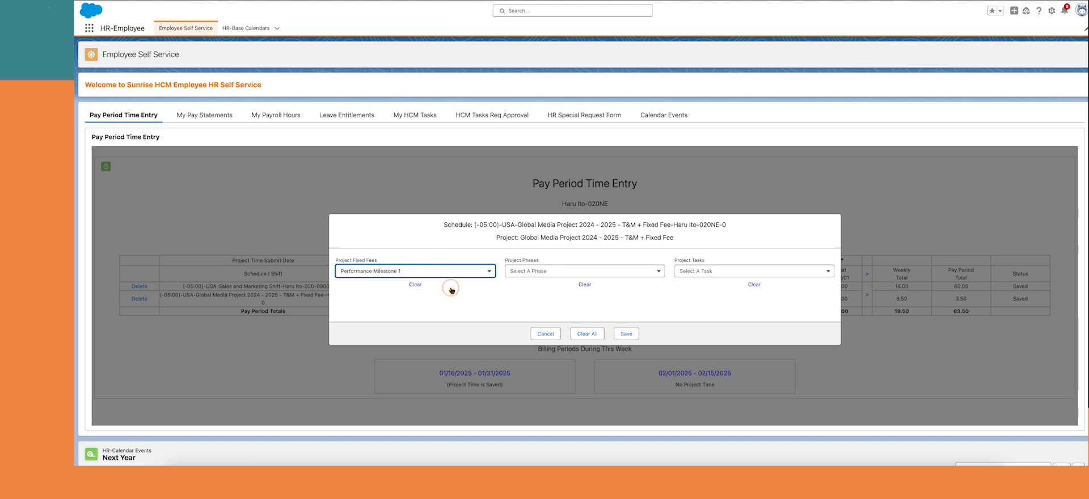
{"action": "left_click", "coordinate": [554, 271]}
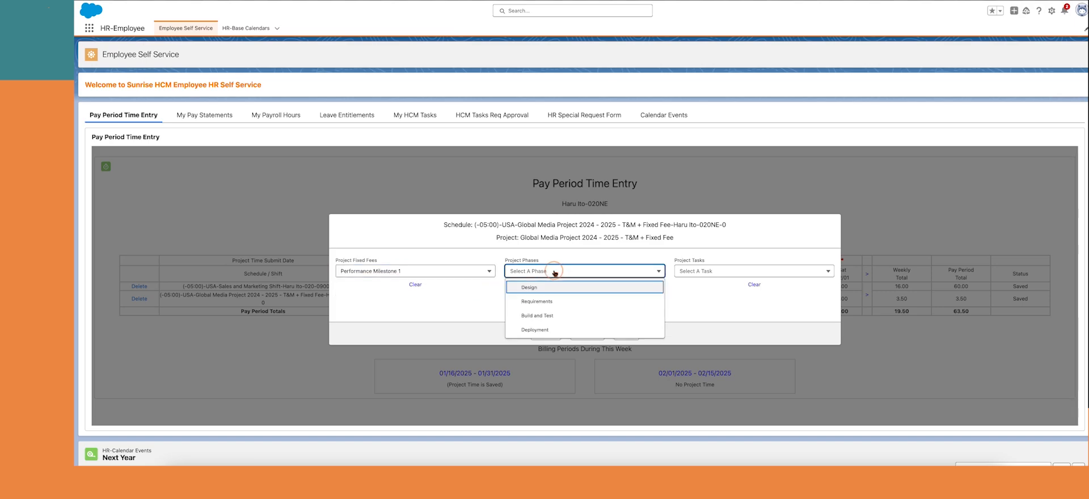
{"action": "left_click", "coordinate": [546, 302]}
{"action": "left_click", "coordinate": [626, 334]}
{"action": "scroll", "coordinate": [628, 333], "scroll_direction": "down", "scroll_amount": 2}
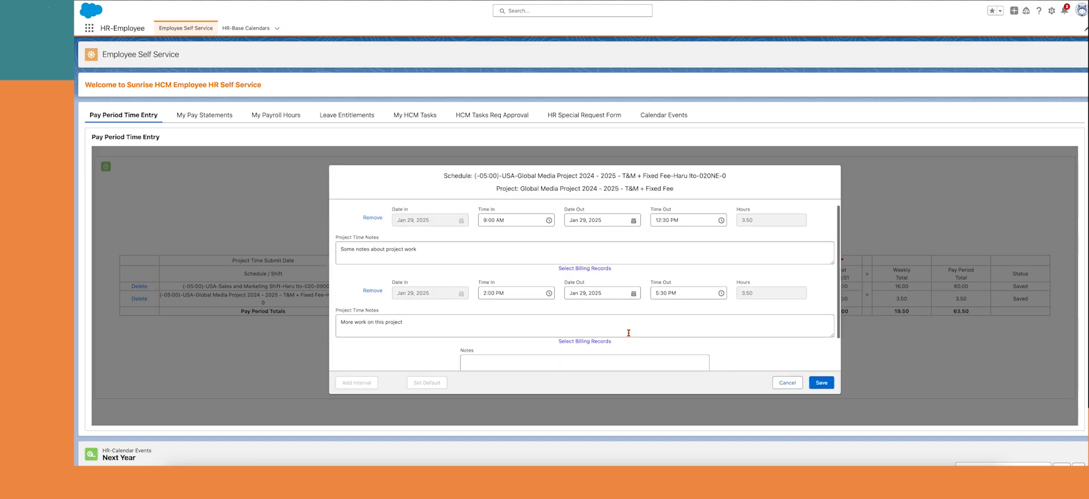
{"action": "left_click", "coordinate": [823, 383]}
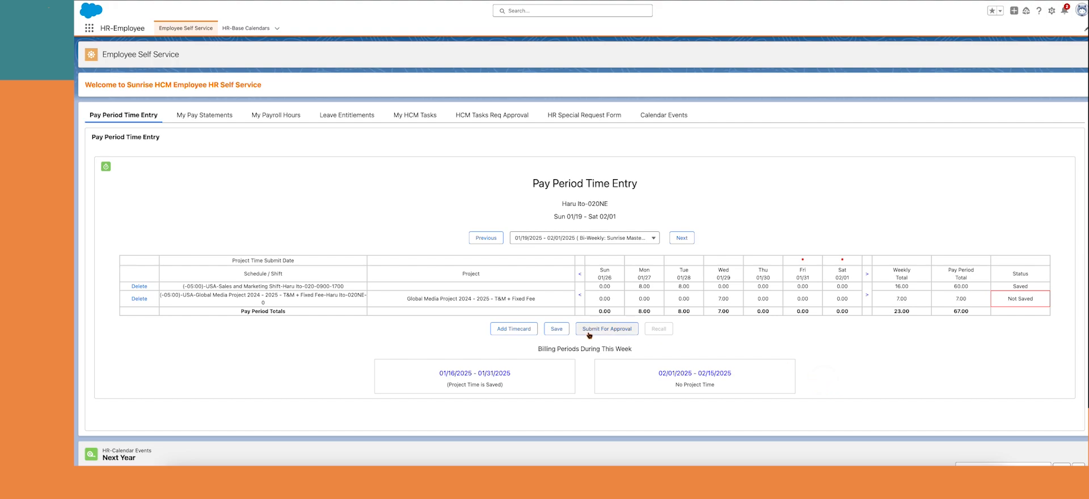
{"action": "left_click", "coordinate": [548, 329]}
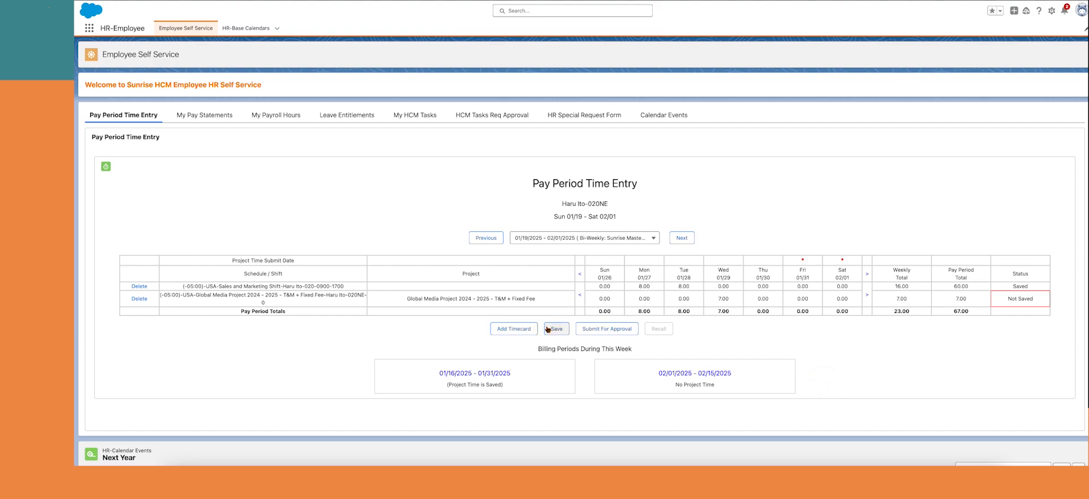
Add a Sales Market Org Wide PTO shift row and show the 01/26–02/01 week
{"action": "left_click", "coordinate": [512, 329]}
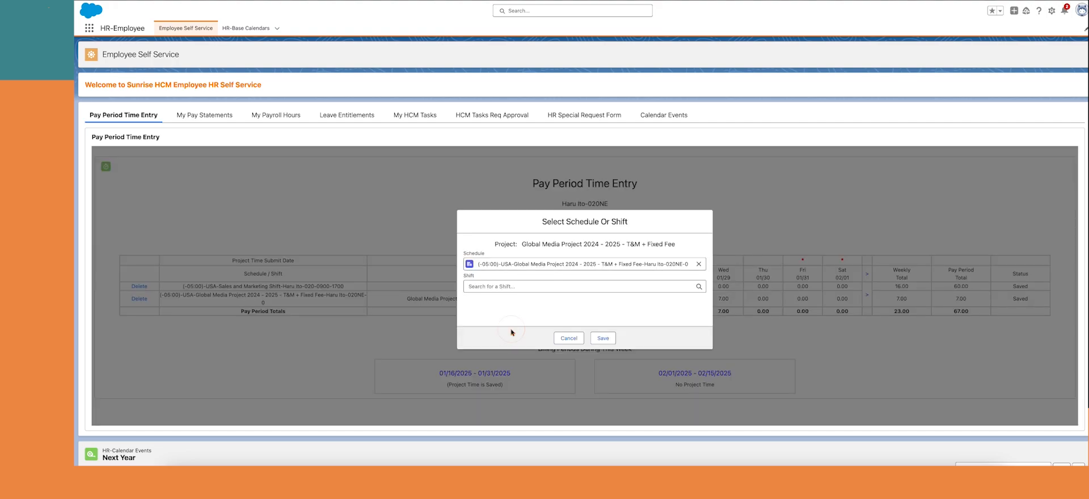
{"action": "left_click", "coordinate": [508, 282]}
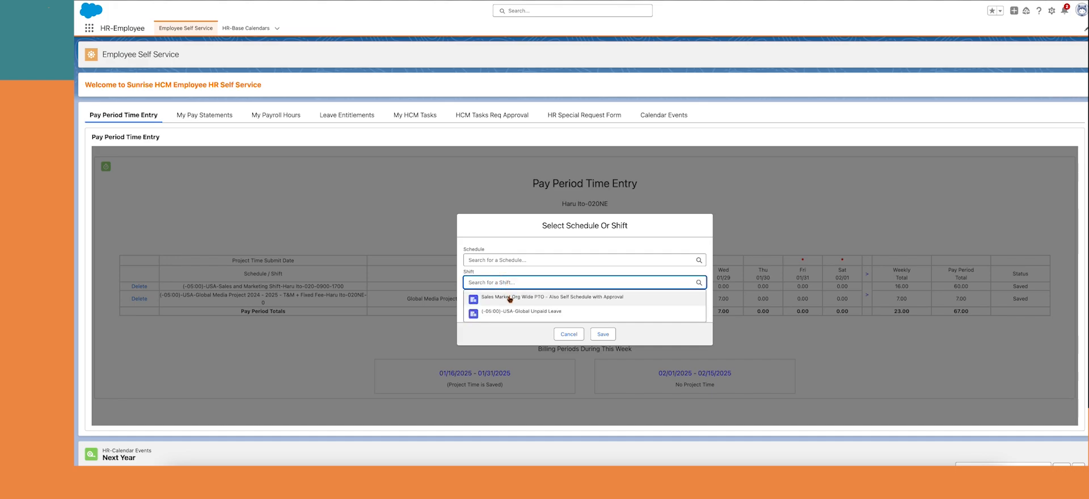
{"action": "left_click", "coordinate": [510, 297]}
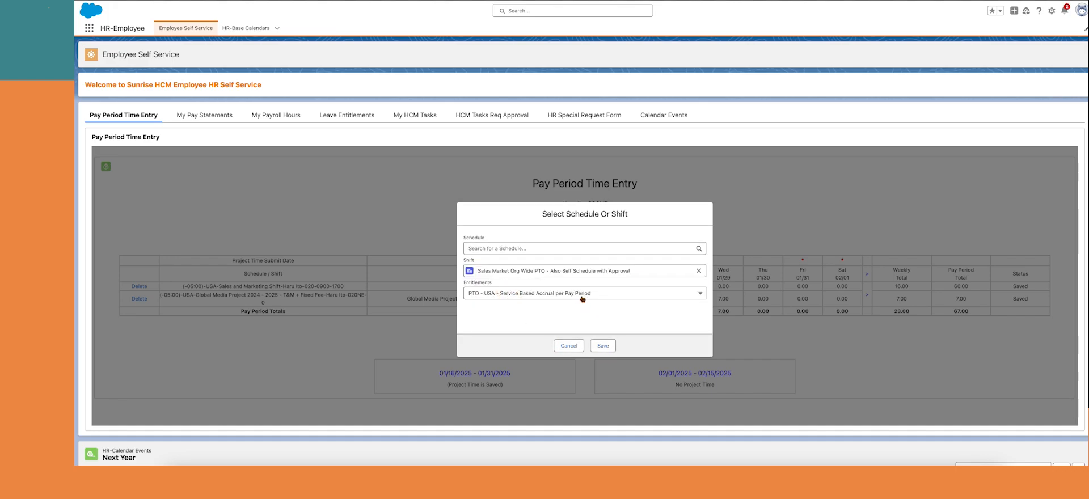
{"action": "left_click", "coordinate": [603, 346]}
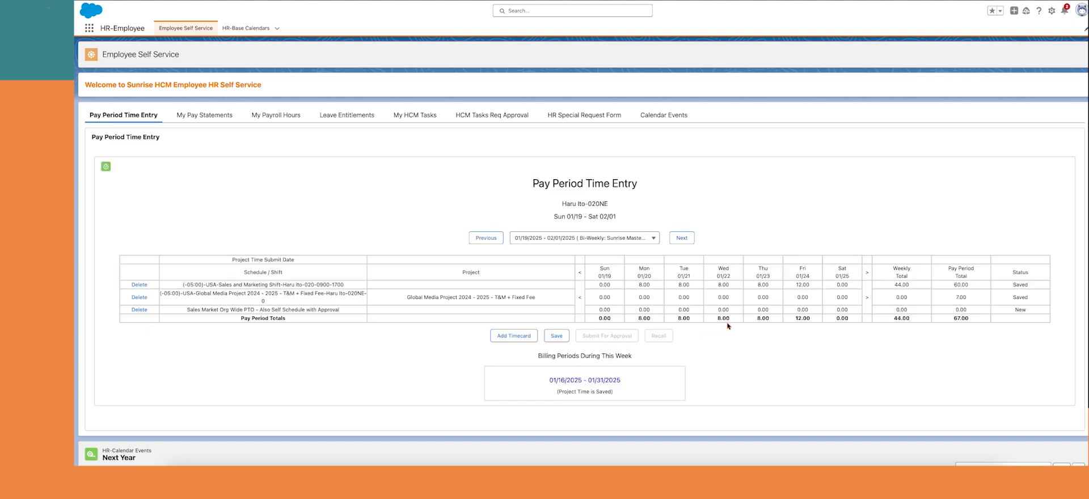
{"action": "left_click", "coordinate": [867, 297]}
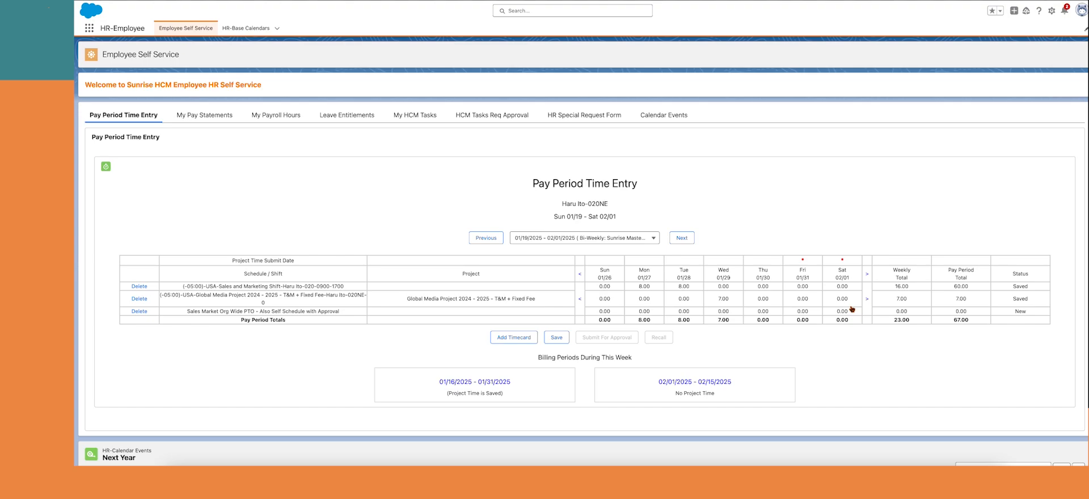
Enter the default 8.00 PTO hours on Thu 01/30 and Fri 01/31, then save the timecard
{"action": "left_click", "coordinate": [761, 312]}
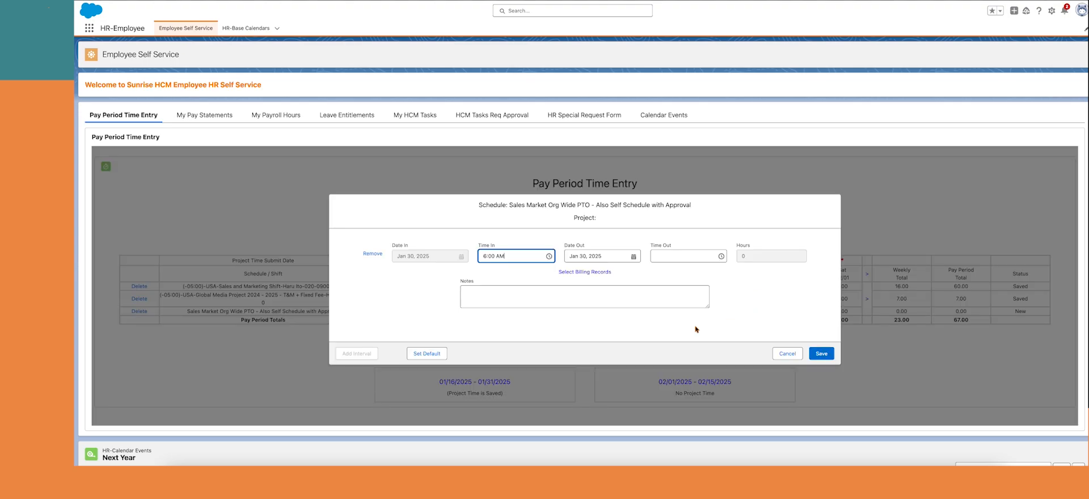
{"action": "left_click", "coordinate": [427, 353]}
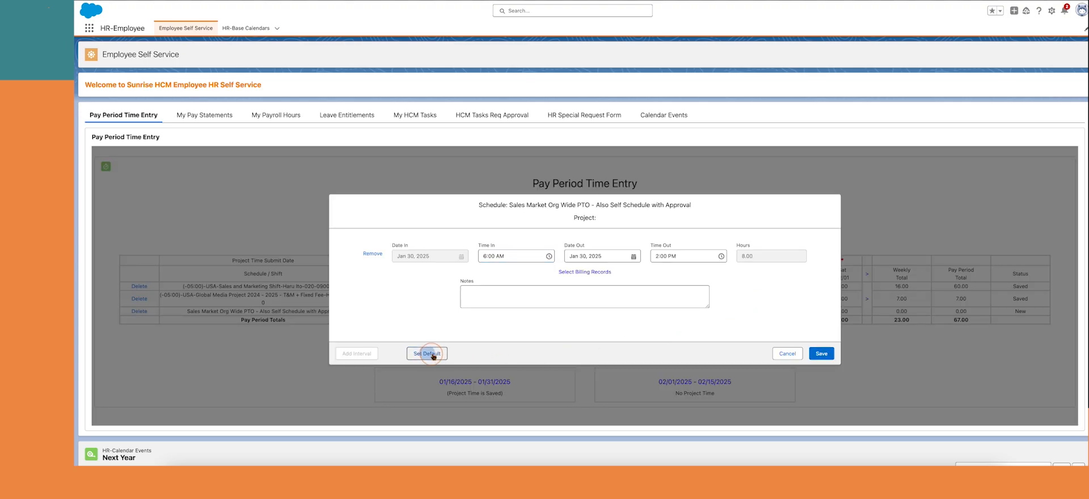
{"action": "left_click", "coordinate": [821, 353]}
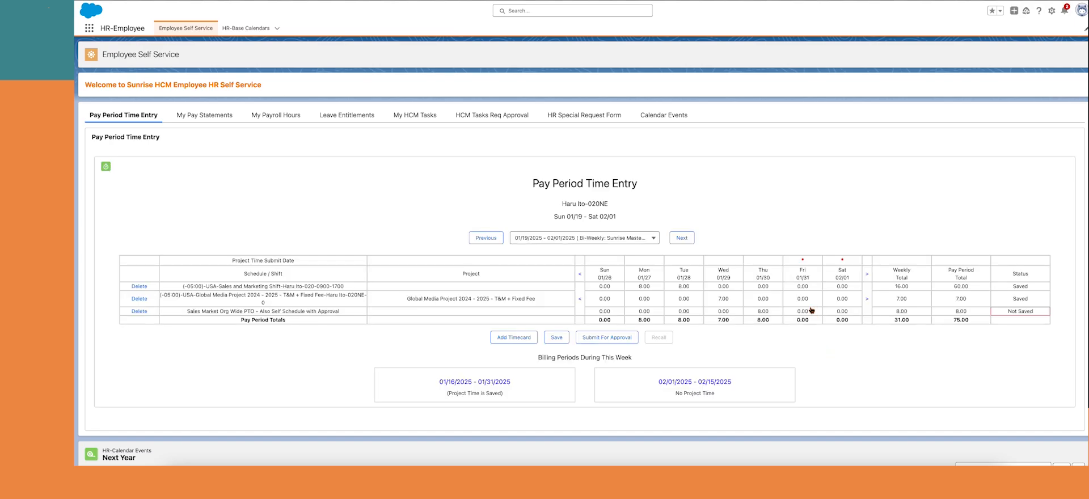
{"action": "left_click", "coordinate": [803, 312]}
{"action": "left_click", "coordinate": [438, 358]}
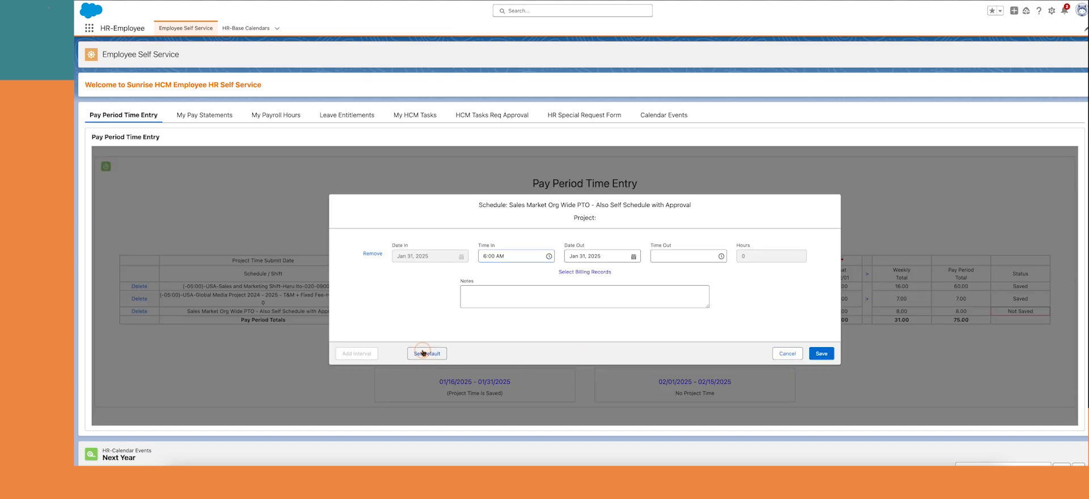
{"action": "left_click", "coordinate": [831, 355]}
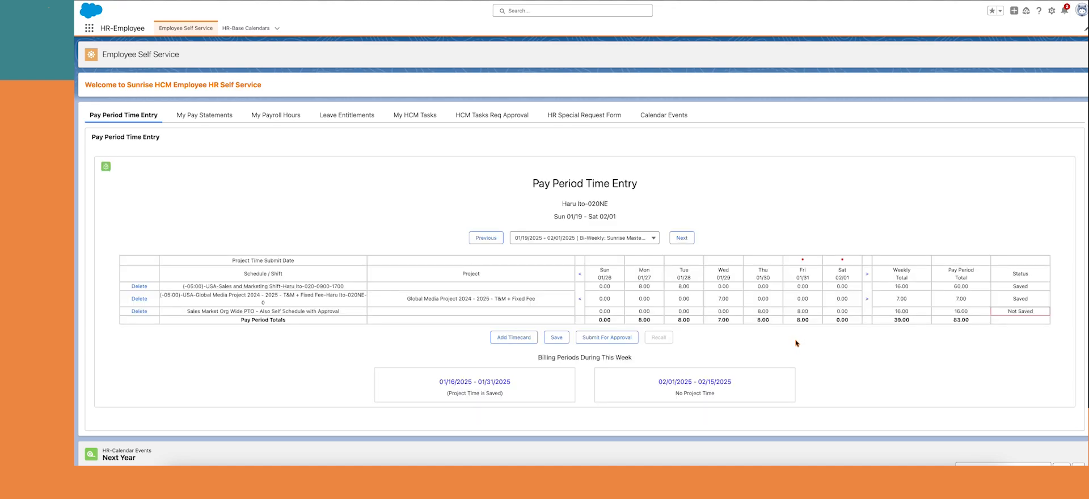
{"action": "left_click", "coordinate": [556, 338]}
Submit the timecards, then submit Global Media Project billing hours for 01/16/2025 - 01/31/2025
{"action": "left_click", "coordinate": [603, 338]}
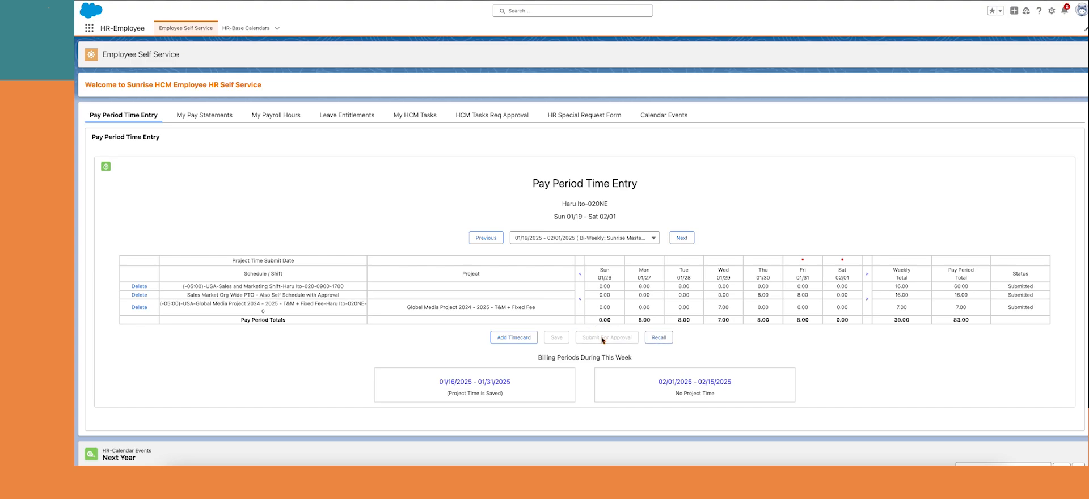
{"action": "left_click", "coordinate": [493, 382]}
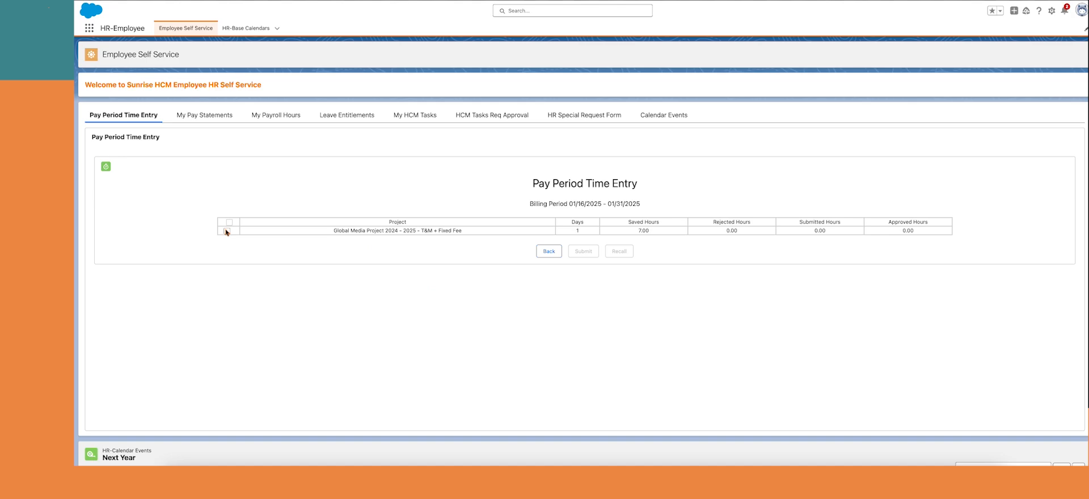
{"action": "left_click", "coordinate": [226, 231]}
{"action": "left_click", "coordinate": [585, 252]}
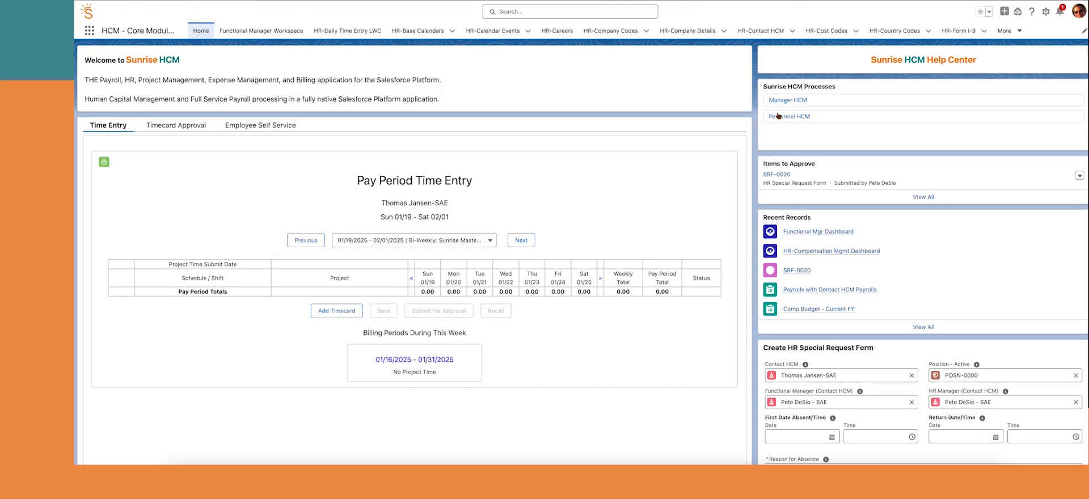
Go to Manager HCM processes and open Timecard Approval
{"action": "left_click", "coordinate": [778, 100]}
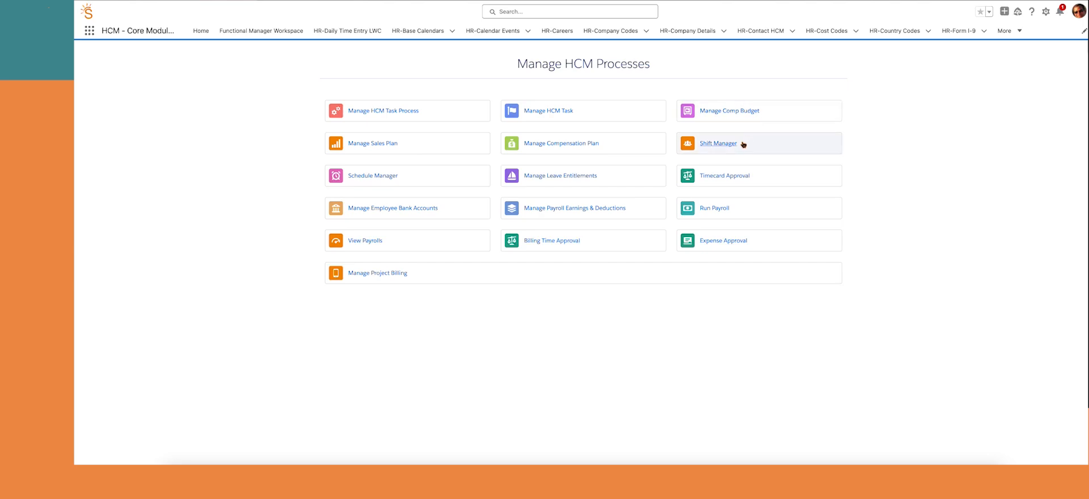
{"action": "left_click", "coordinate": [713, 176]}
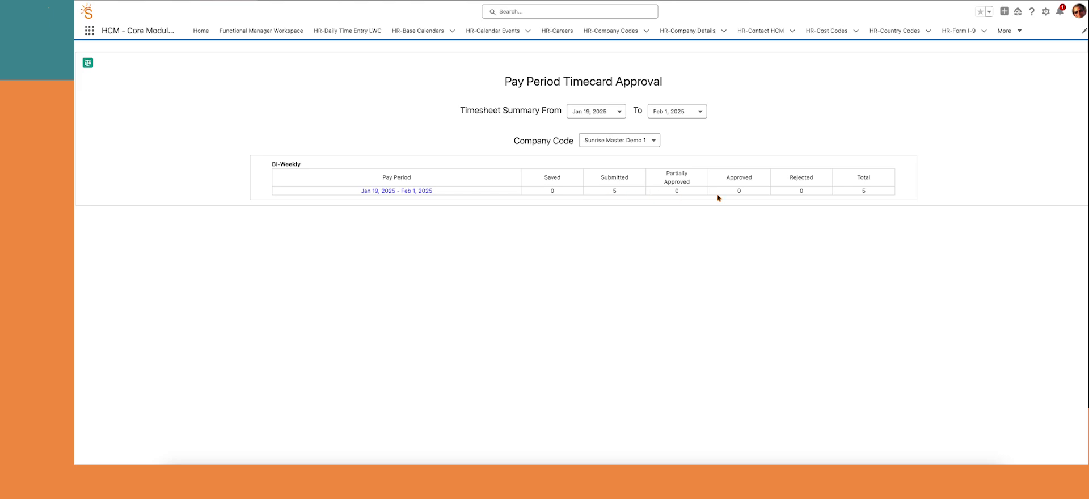
Review an employee's Week 1 and Week 2 timecards, then select all five timecards for approval
{"action": "left_click", "coordinate": [409, 191]}
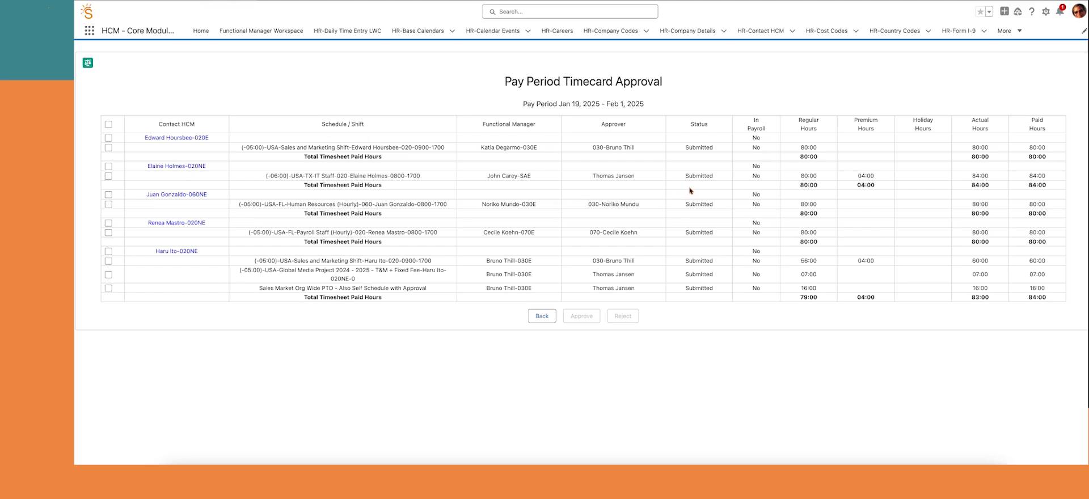
{"action": "left_click", "coordinate": [181, 167]}
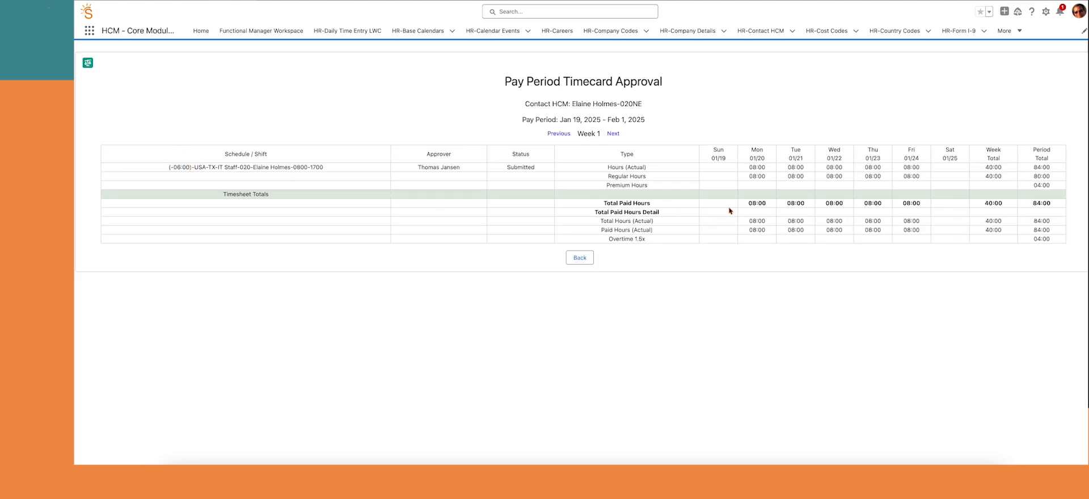
{"action": "left_click", "coordinate": [614, 134]}
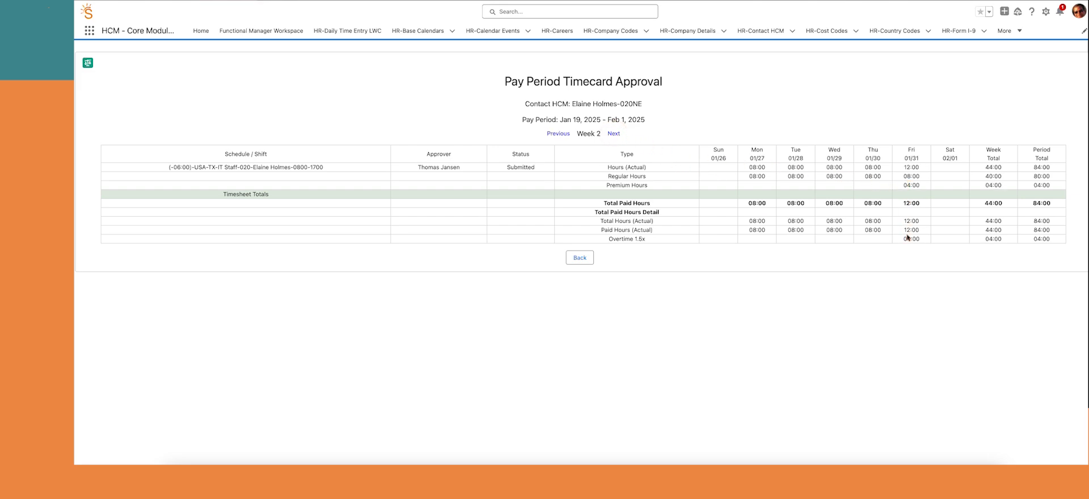
{"action": "left_click", "coordinate": [579, 257]}
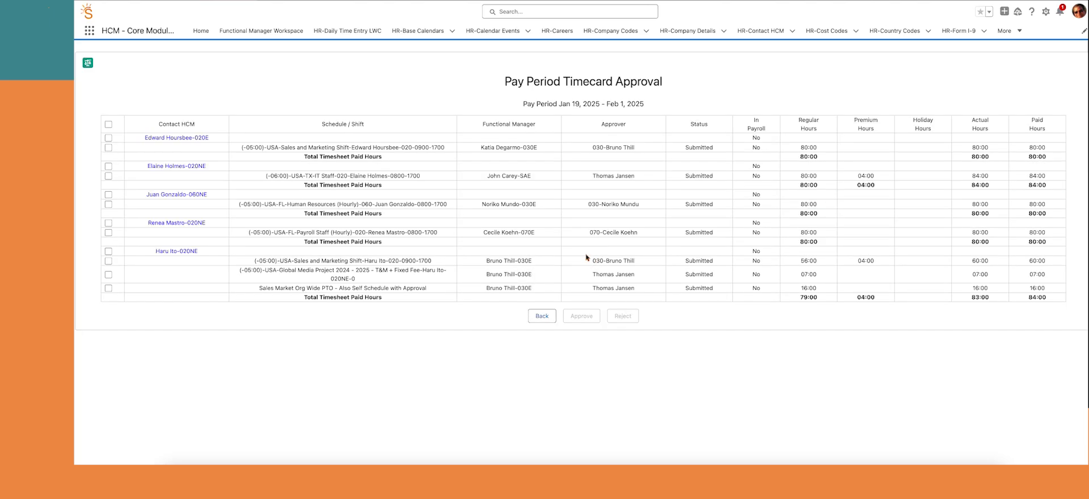
{"action": "left_click", "coordinate": [191, 252]}
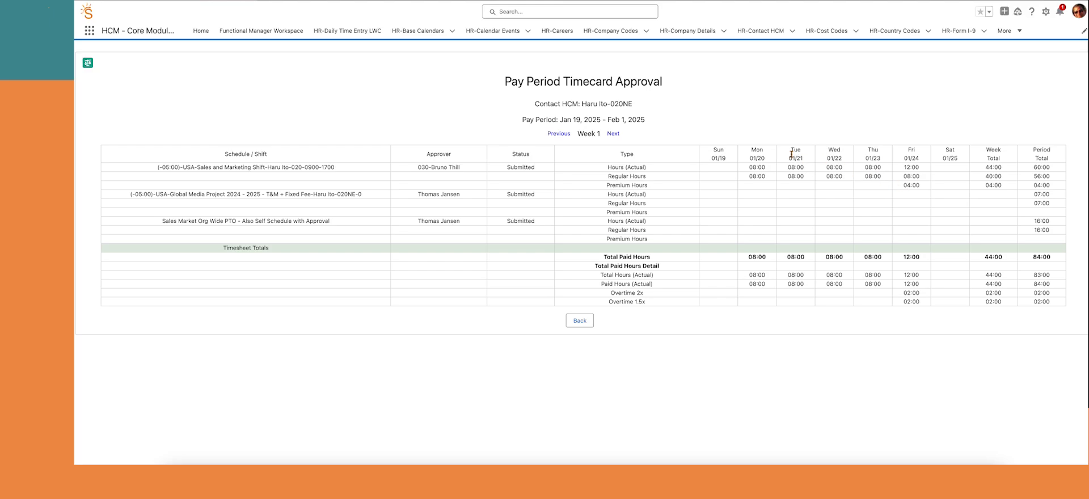
{"action": "left_click", "coordinate": [615, 135]}
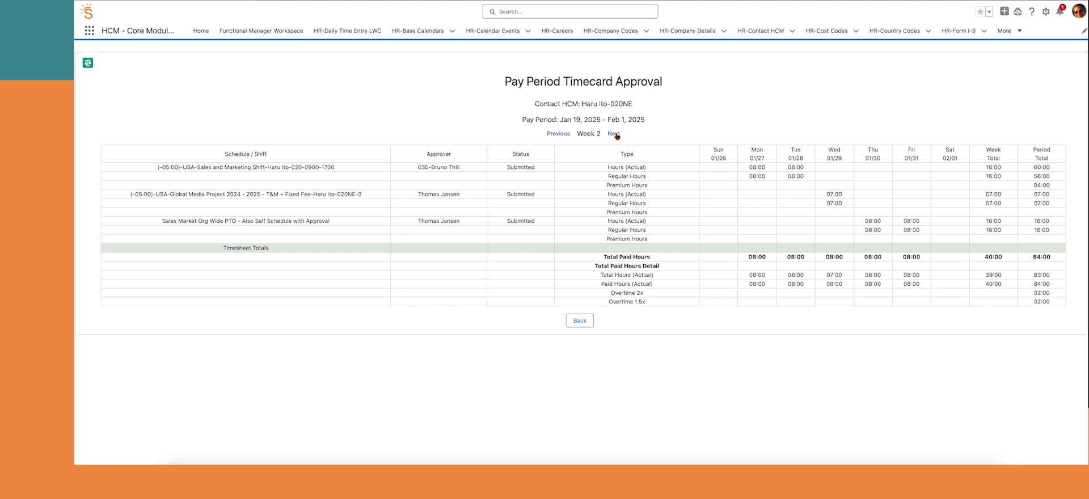
{"action": "left_click", "coordinate": [580, 320]}
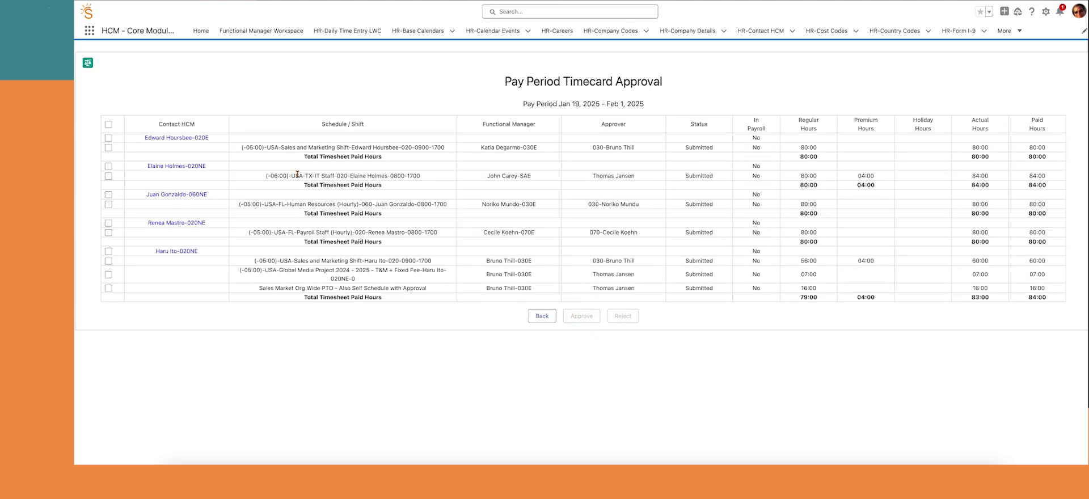
{"action": "left_click", "coordinate": [108, 124]}
Approve all the selected pay period timecards and confirm in the approval dialog
{"action": "left_click", "coordinate": [581, 316]}
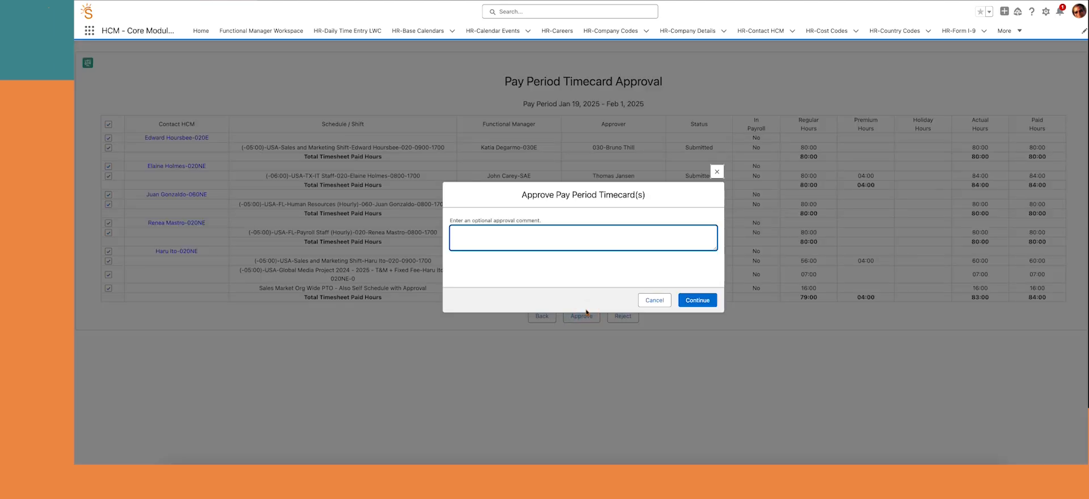
{"action": "left_click", "coordinate": [687, 302]}
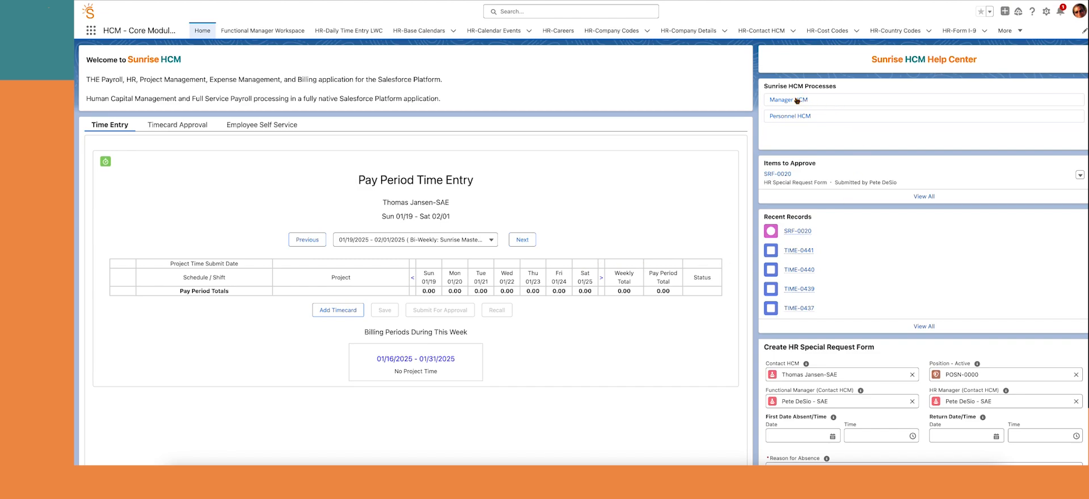
Open Billing Time Approval from Manager HCM for the Jan 16 – Jan 31, 2025 period
{"action": "left_click", "coordinate": [797, 100]}
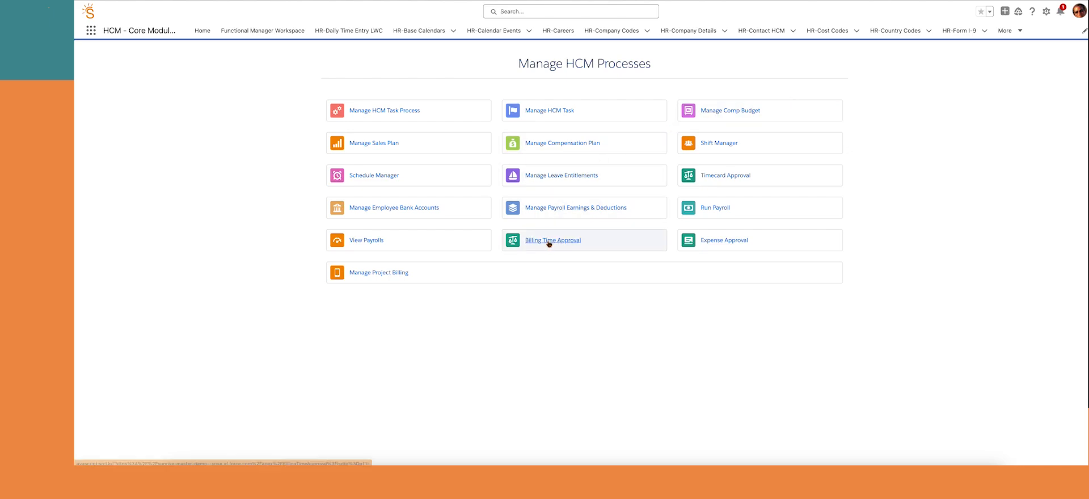
{"action": "left_click", "coordinate": [549, 242]}
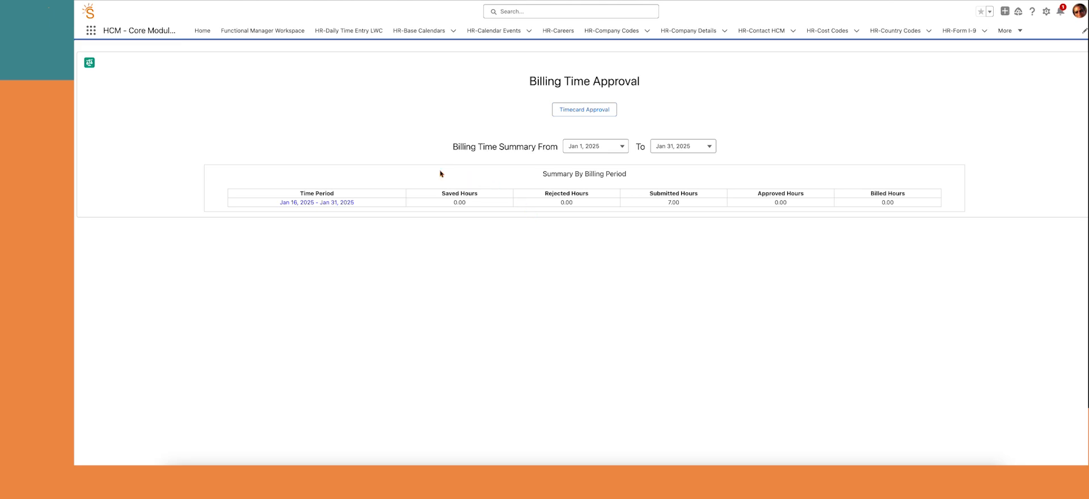
{"action": "left_click", "coordinate": [348, 202]}
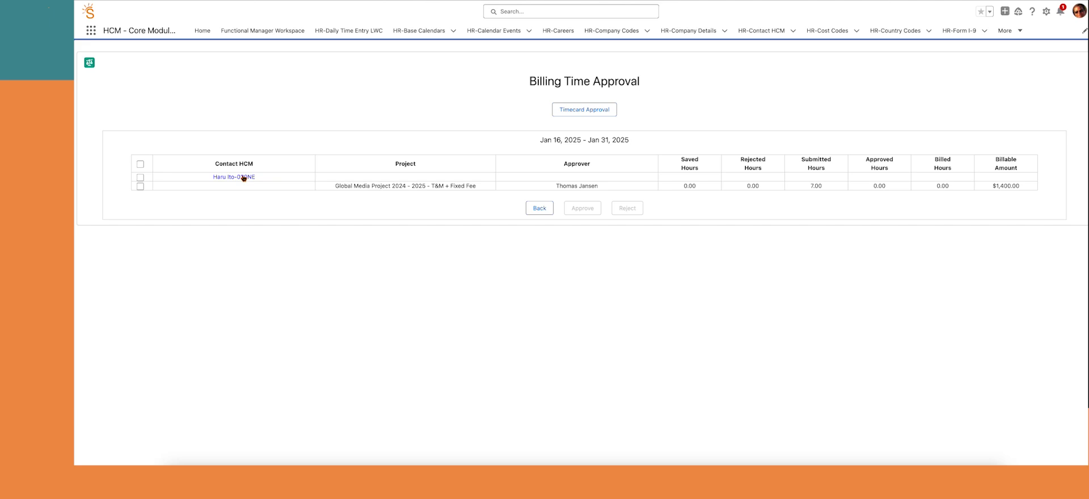
Review the employee's billing entries, then select both 3.5-hour Global Media rows
{"action": "left_click", "coordinate": [244, 178]}
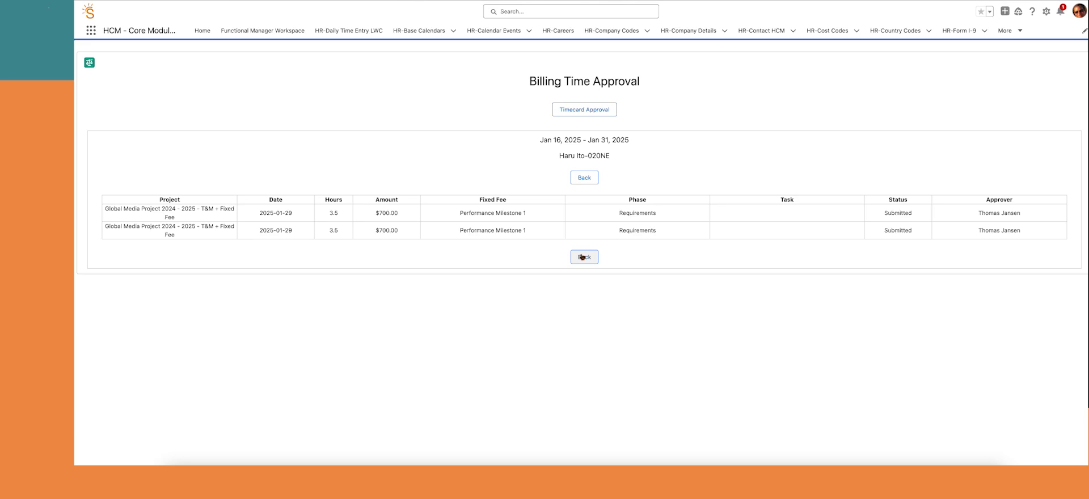
{"action": "left_click", "coordinate": [581, 257]}
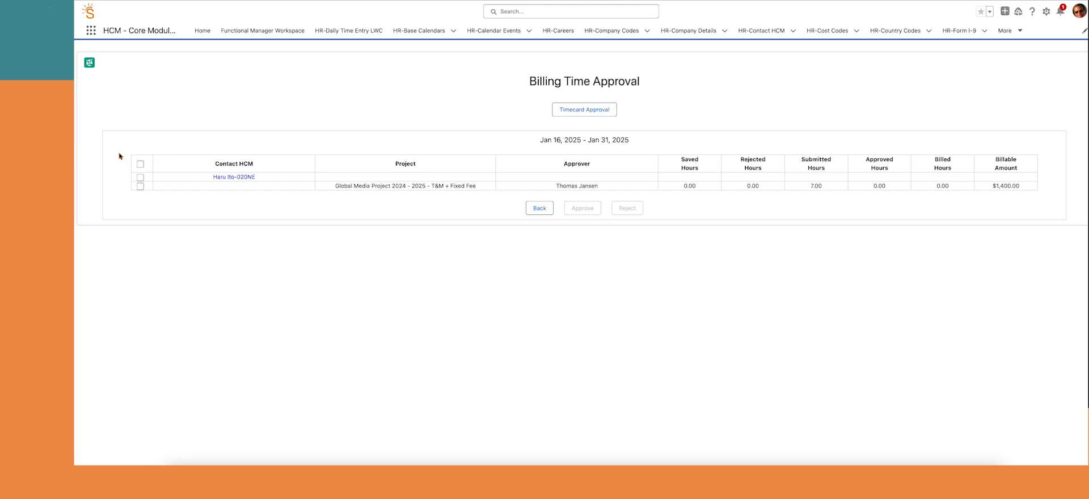
{"action": "left_click", "coordinate": [141, 164]}
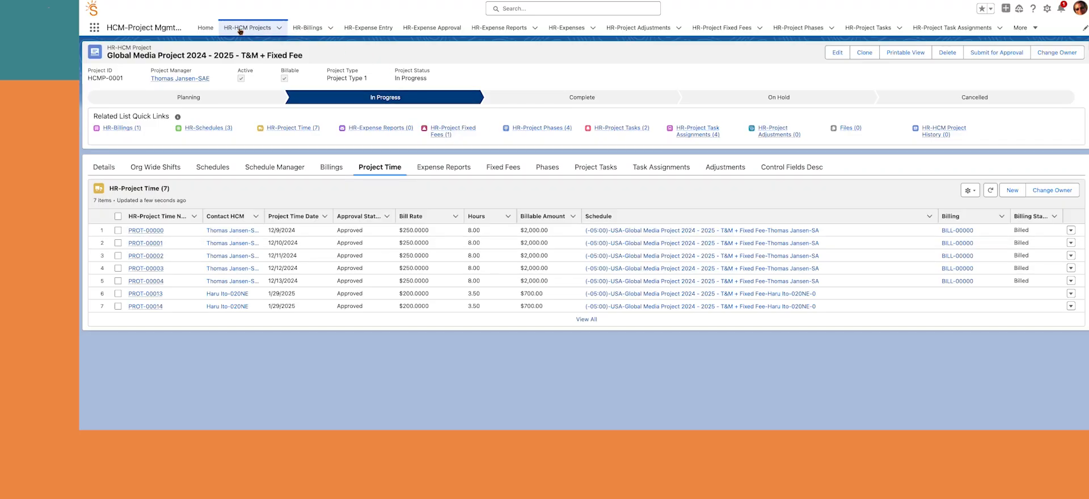
Navigate from Home through Manager HCM to the Manage Project Billing page
{"action": "left_click", "coordinate": [202, 29]}
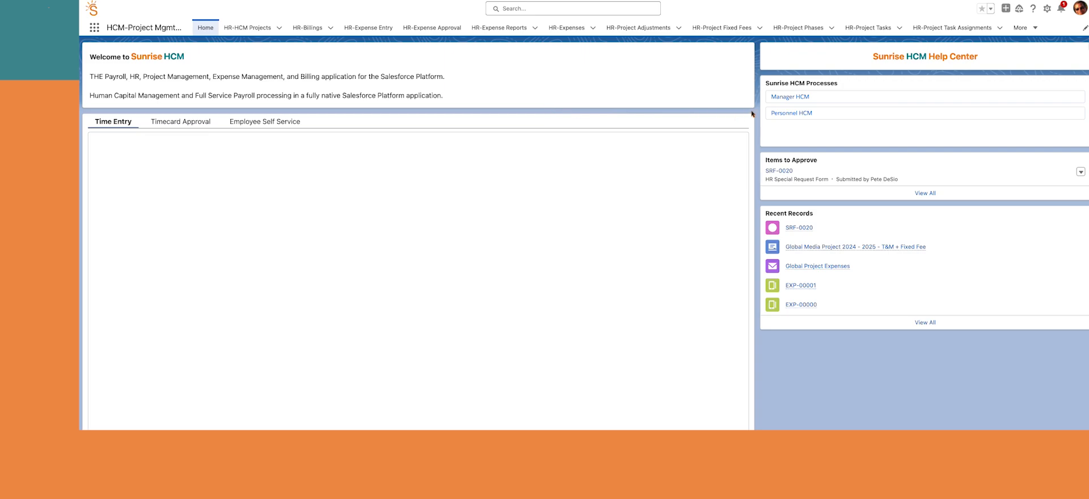
{"action": "left_click", "coordinate": [790, 98]}
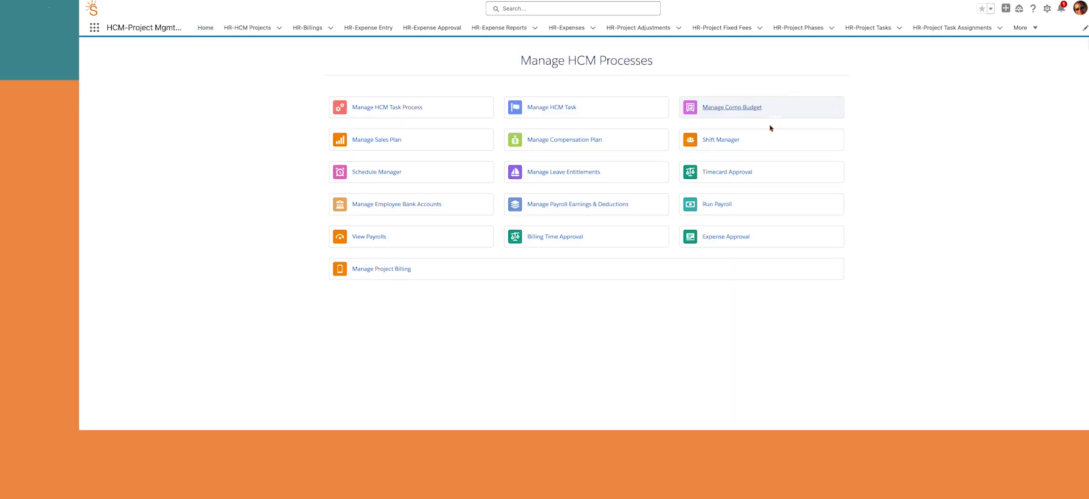
{"action": "left_click", "coordinate": [374, 271]}
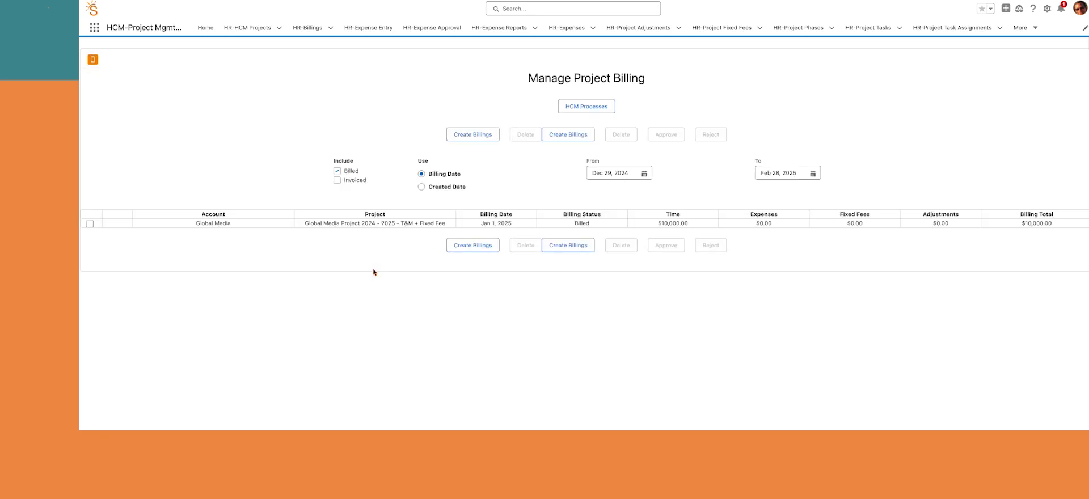
Start Create Billings for records on or before Jan 31, 2025 and continue to step 2
{"action": "left_click", "coordinate": [491, 246]}
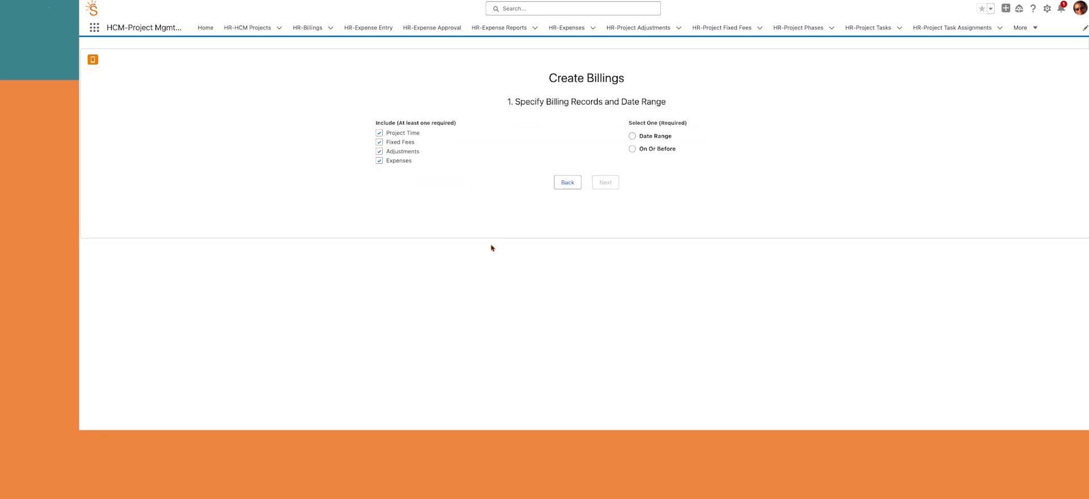
{"action": "left_click", "coordinate": [633, 149]}
{"action": "left_click", "coordinate": [687, 170]}
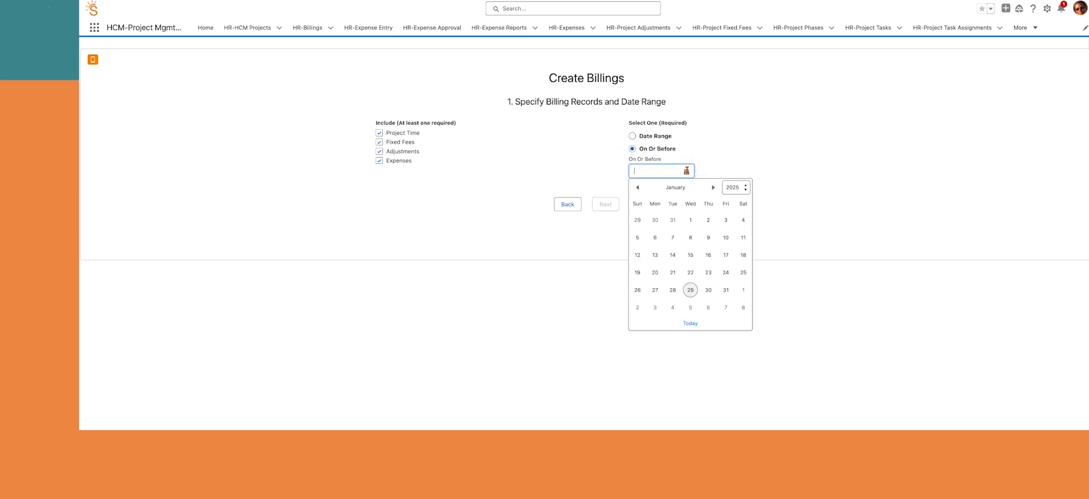
{"action": "left_click", "coordinate": [726, 289]}
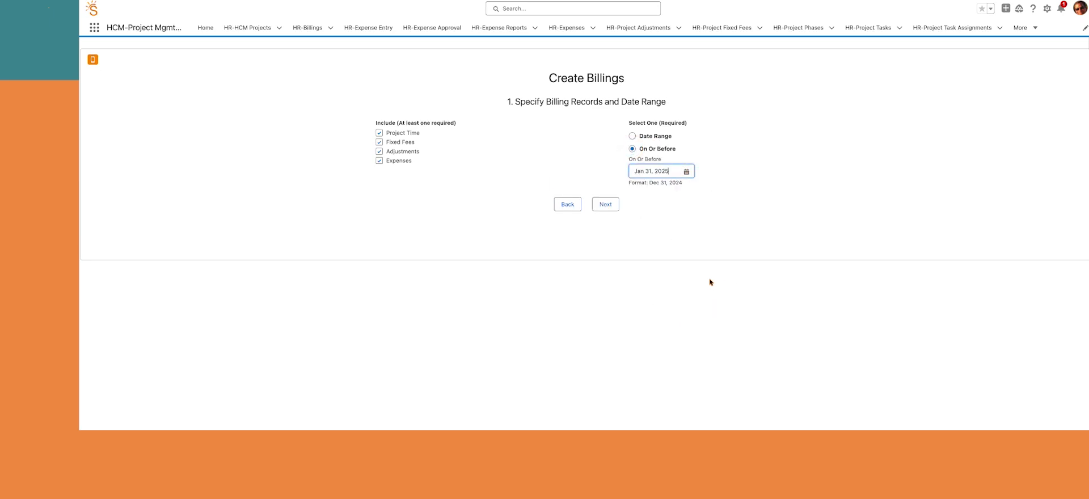
{"action": "left_click", "coordinate": [611, 207]}
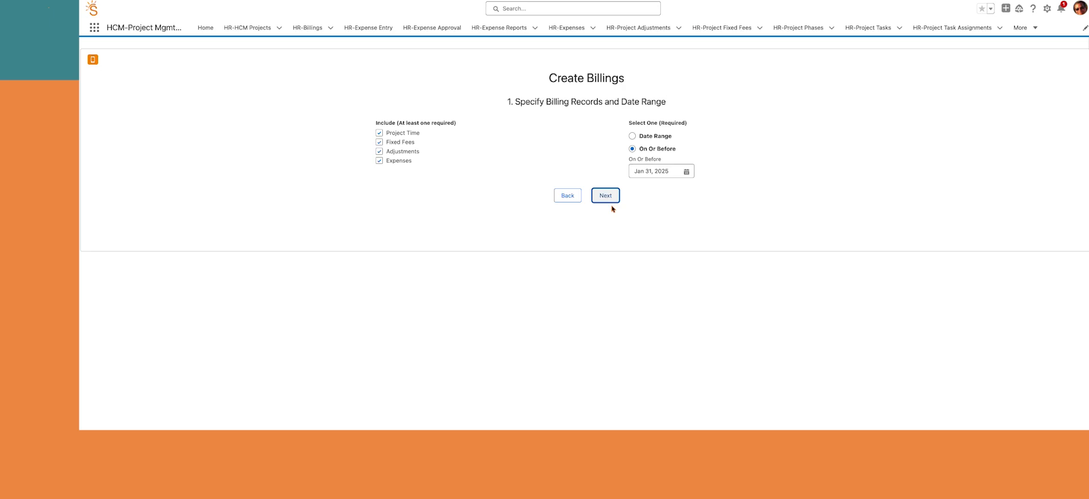
{"action": "left_click", "coordinate": [605, 195]}
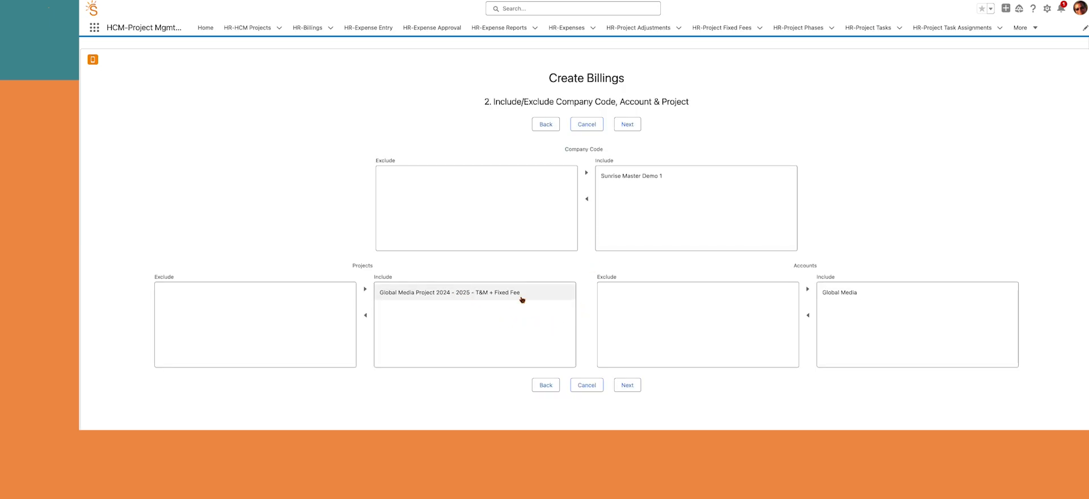
Advance to the project totals and review Global Media's billable records without changes
{"action": "left_click", "coordinate": [627, 385]}
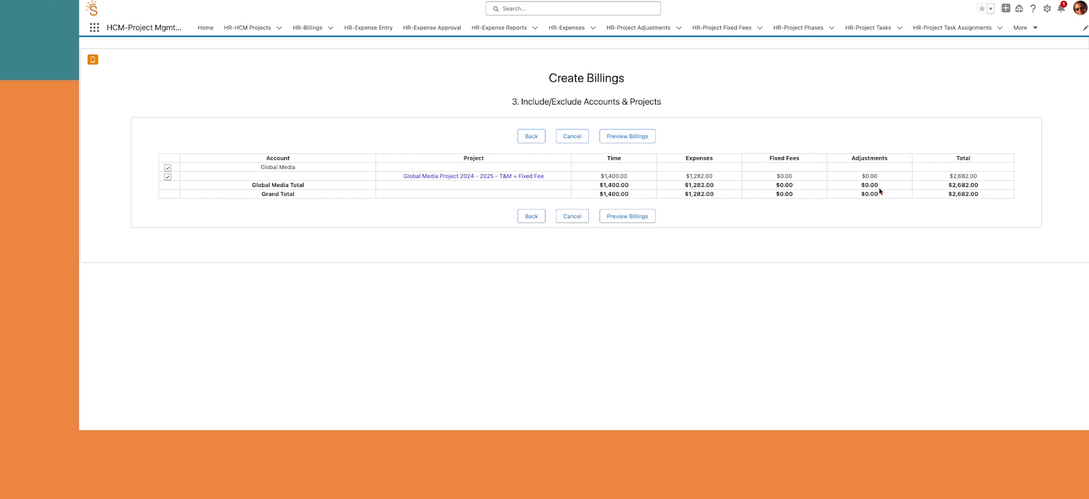
{"action": "left_click", "coordinate": [501, 176]}
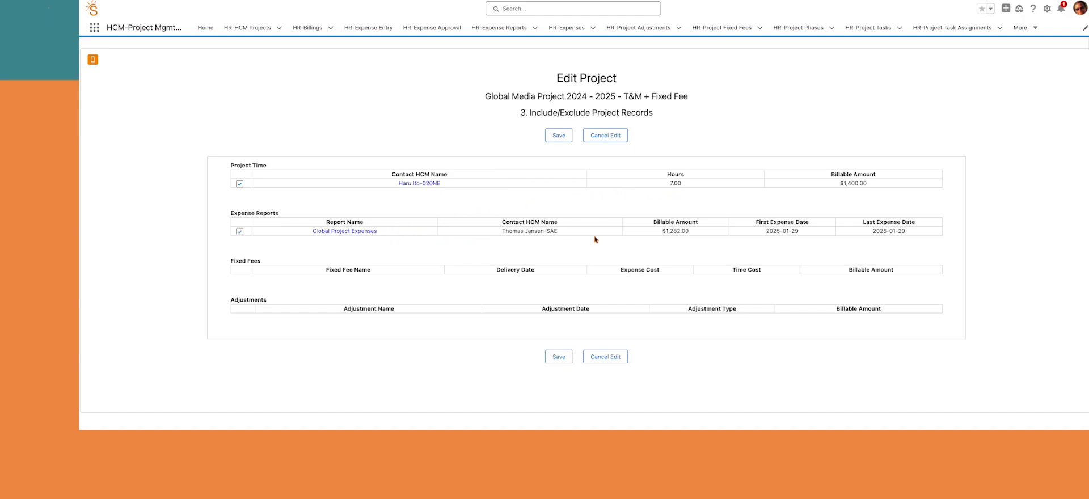
{"action": "left_click", "coordinate": [596, 360]}
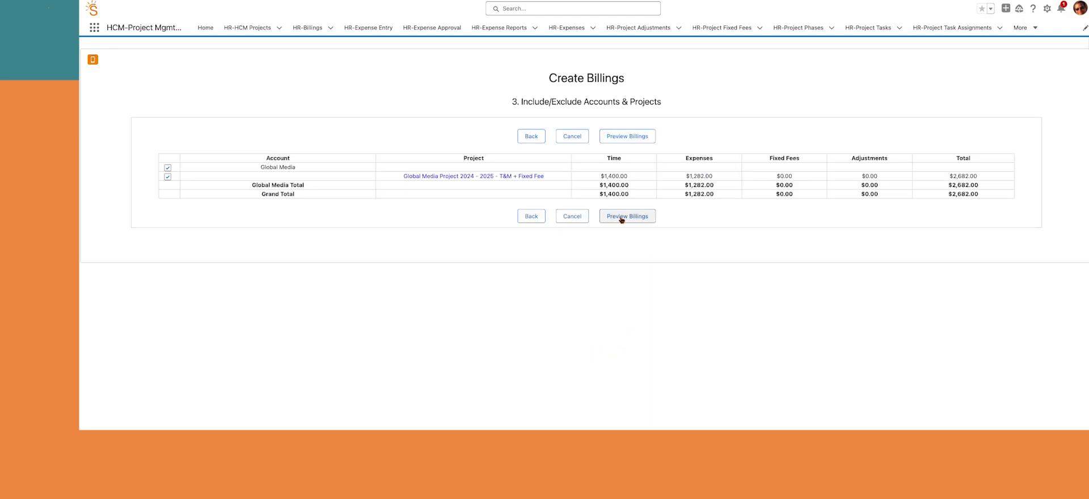
Preview the billing and set the Global Media row's billing date to Feb 1, 2025
{"action": "left_click", "coordinate": [621, 219]}
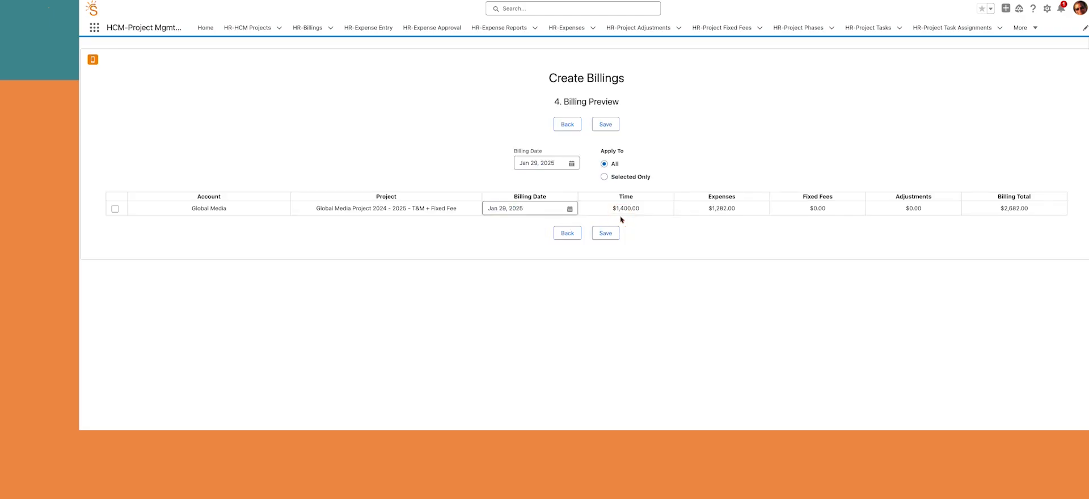
{"action": "left_click", "coordinate": [569, 208]}
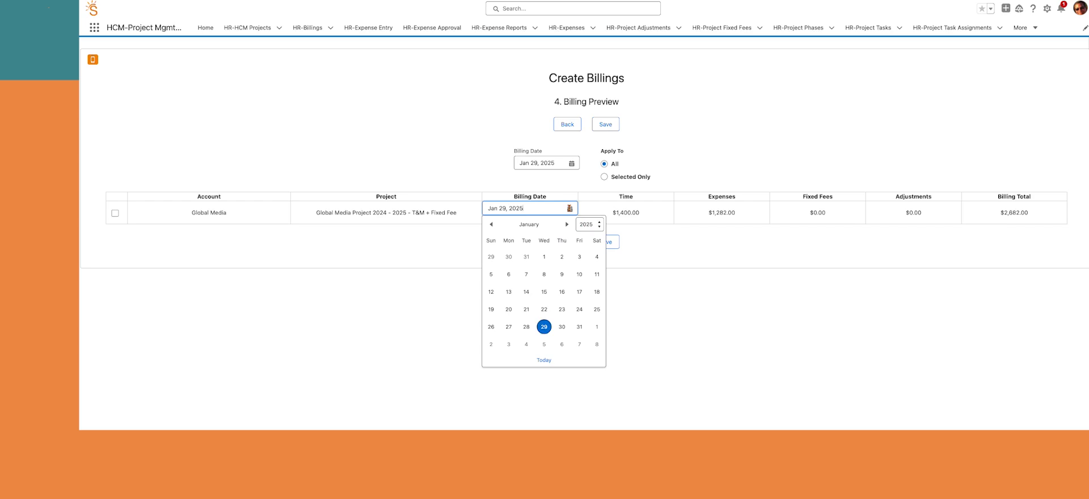
{"action": "left_click", "coordinate": [597, 327]}
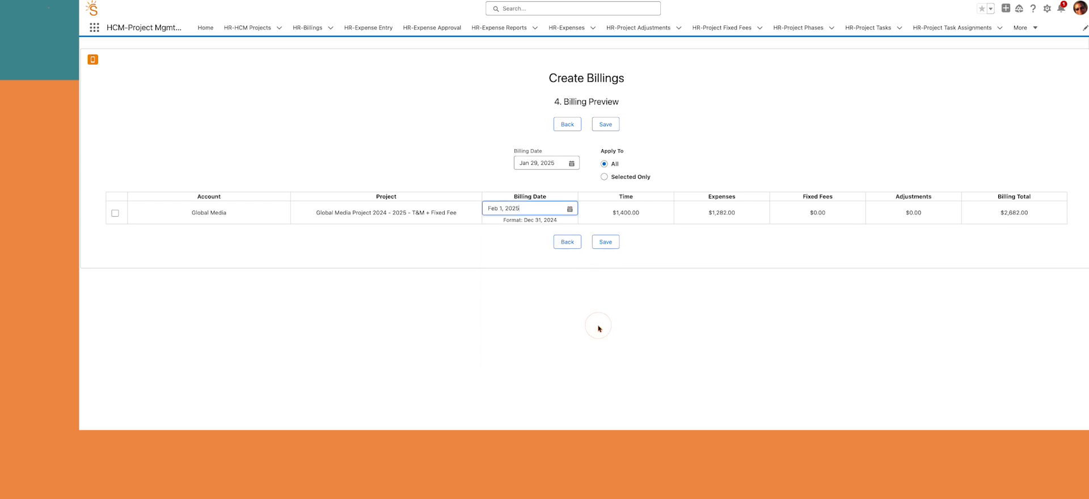
{"action": "left_click", "coordinate": [608, 243]}
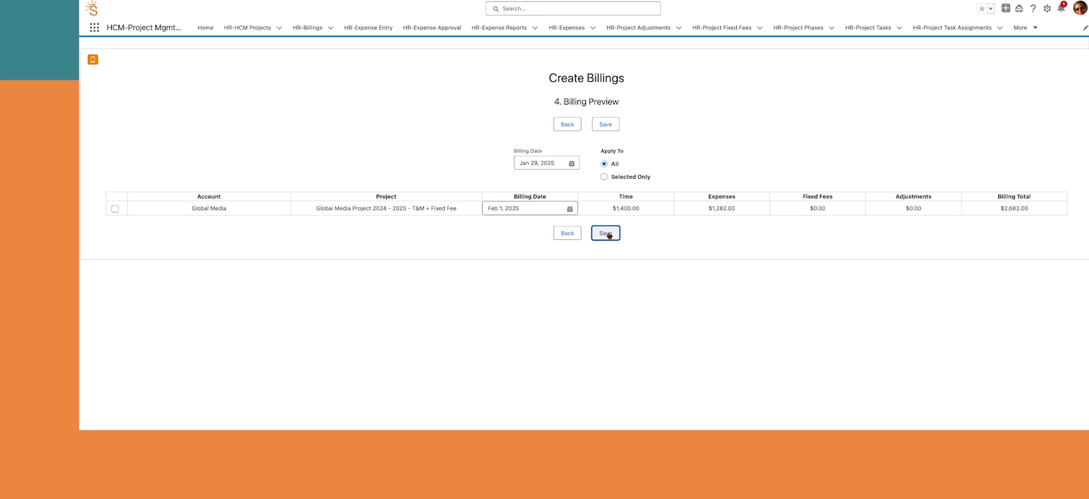
Save the $2,682.00 billing, approve it so it reads Billed, then open HR-HCM Projects
{"action": "left_click", "coordinate": [605, 234]}
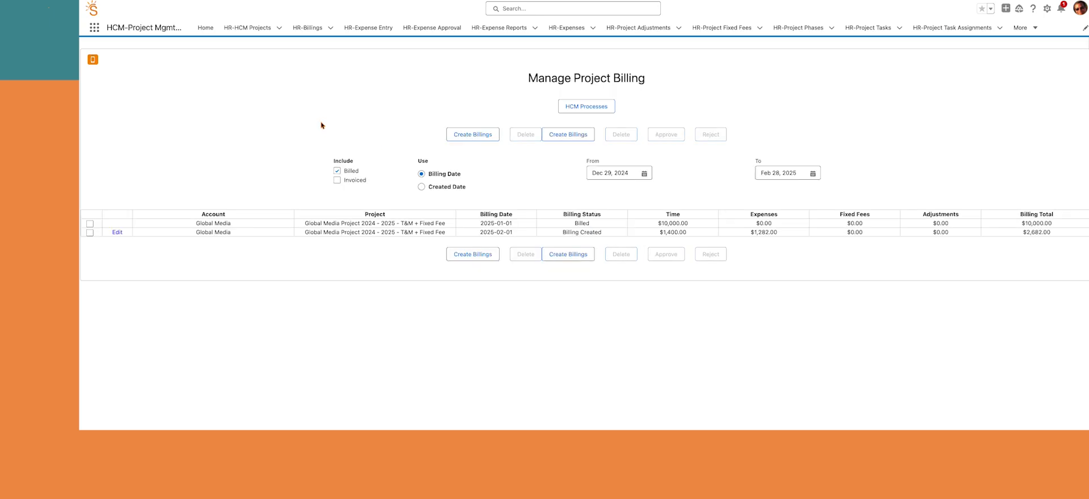
{"action": "left_click", "coordinate": [91, 233]}
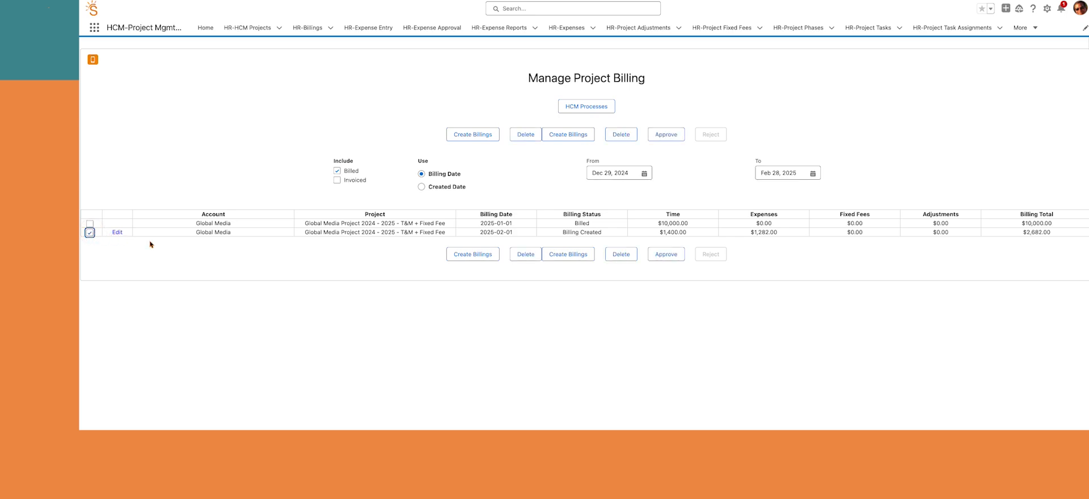
{"action": "left_click", "coordinate": [671, 256]}
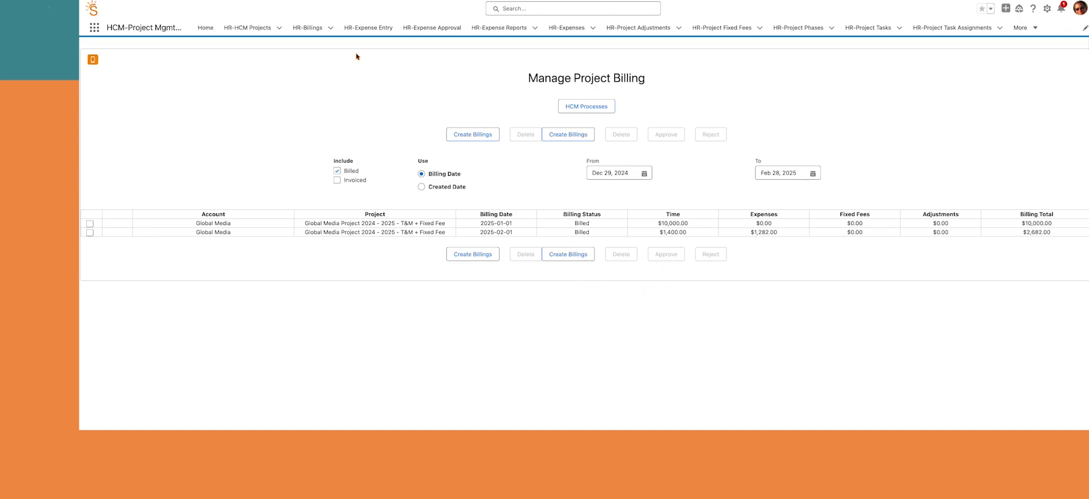
{"action": "left_click", "coordinate": [247, 28]}
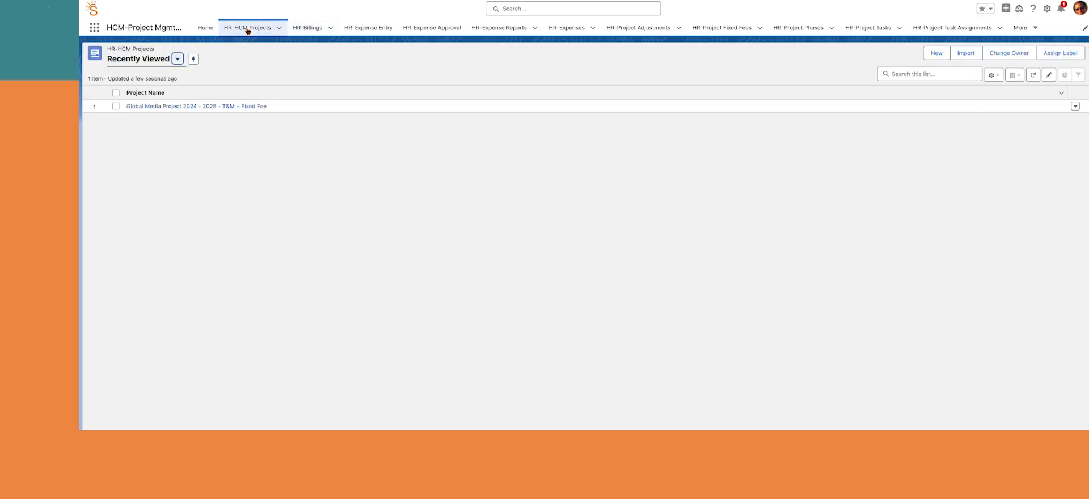
Open the Global Media Project record and scroll through its details
{"action": "left_click", "coordinate": [205, 109]}
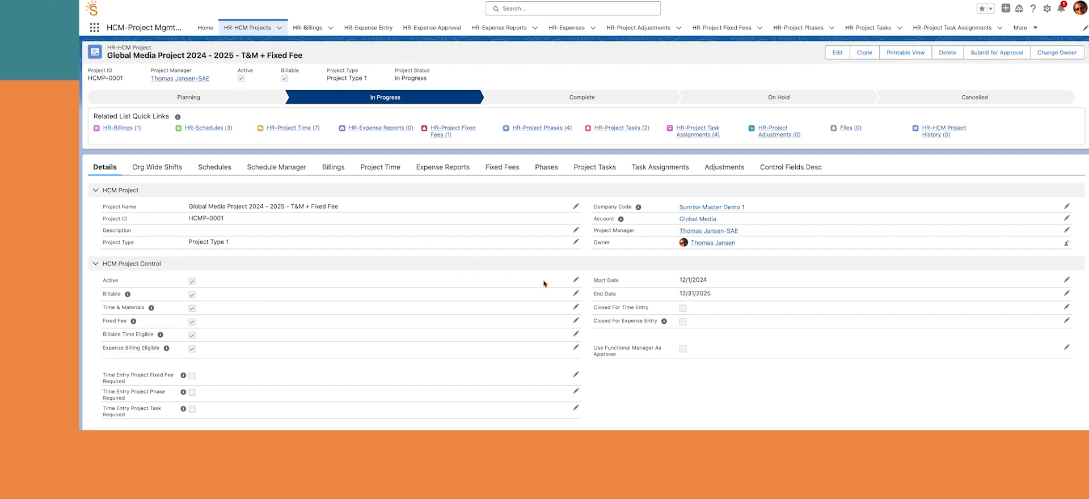
{"action": "scroll", "coordinate": [545, 283], "scroll_direction": "down", "scroll_amount": 3}
{"action": "scroll", "coordinate": [544, 284], "scroll_direction": "down", "scroll_amount": 5}
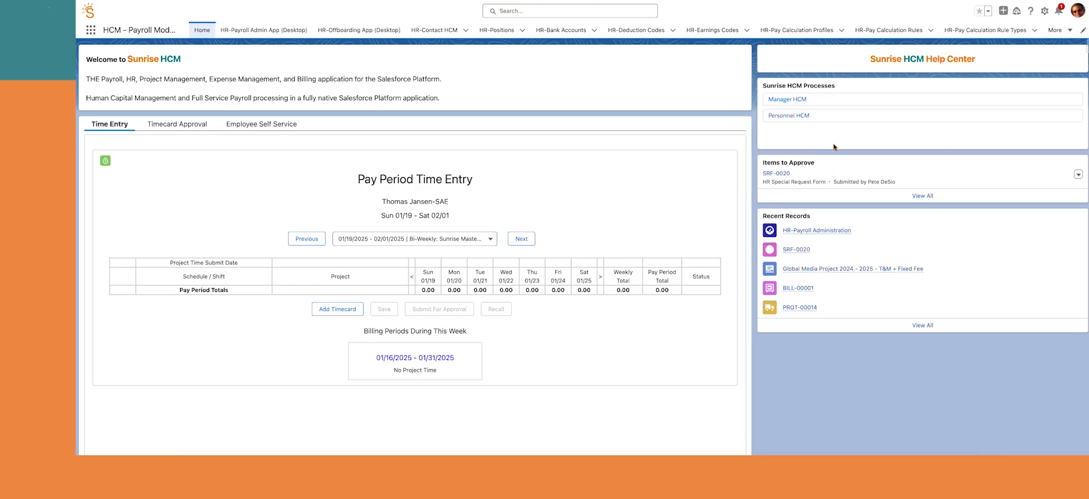
Go to One-Time Payroll Earnings under Manage Payroll Earnings & Deductions and start Add Rows
{"action": "left_click", "coordinate": [781, 100]}
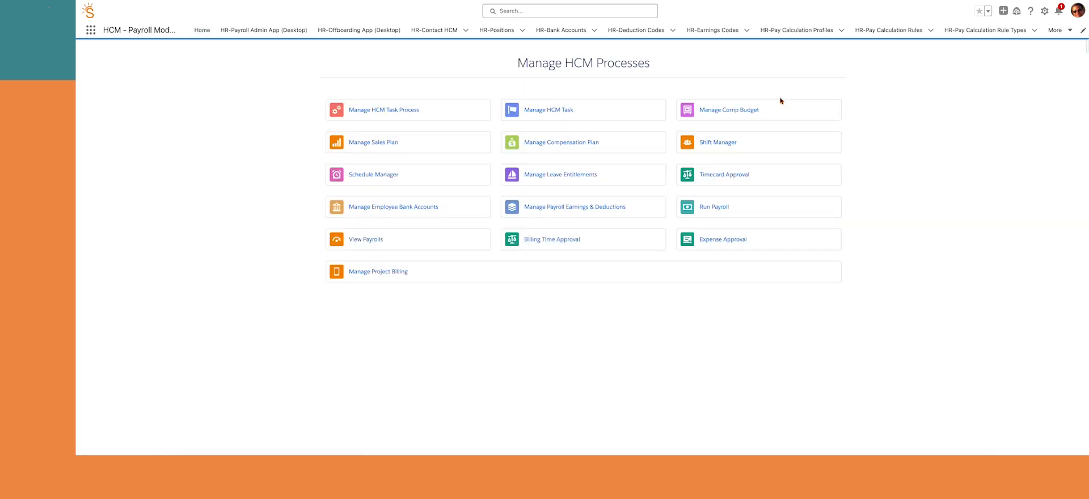
{"action": "left_click", "coordinate": [550, 207]}
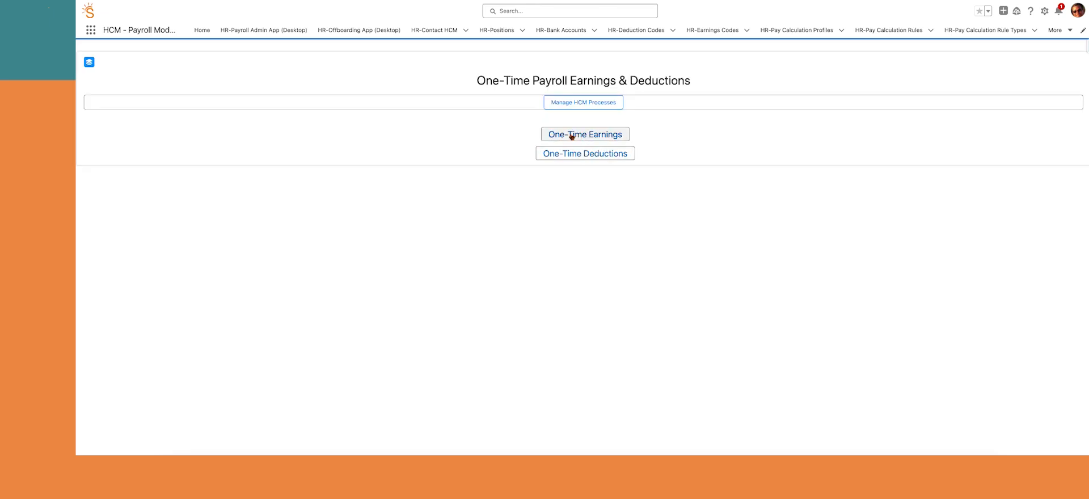
{"action": "left_click", "coordinate": [571, 136]}
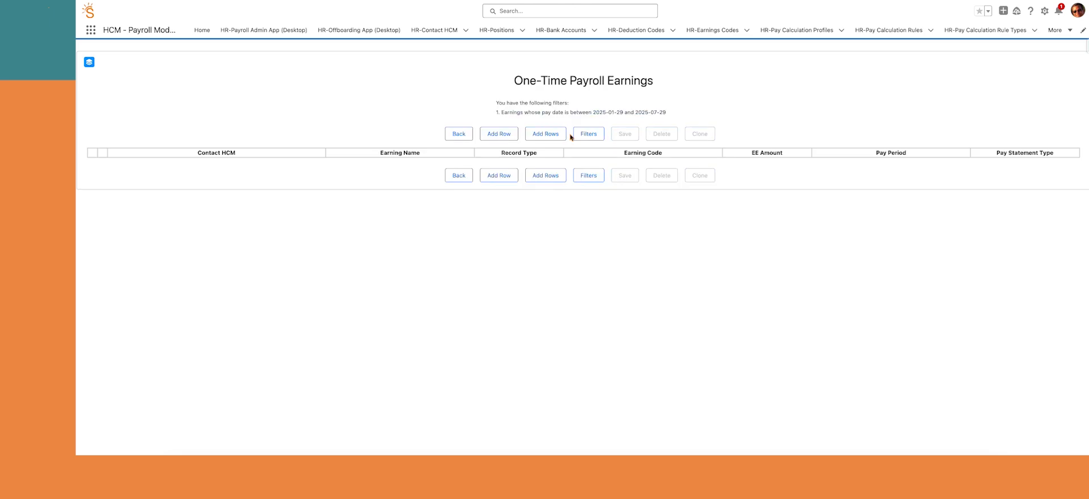
{"action": "left_click", "coordinate": [548, 178]}
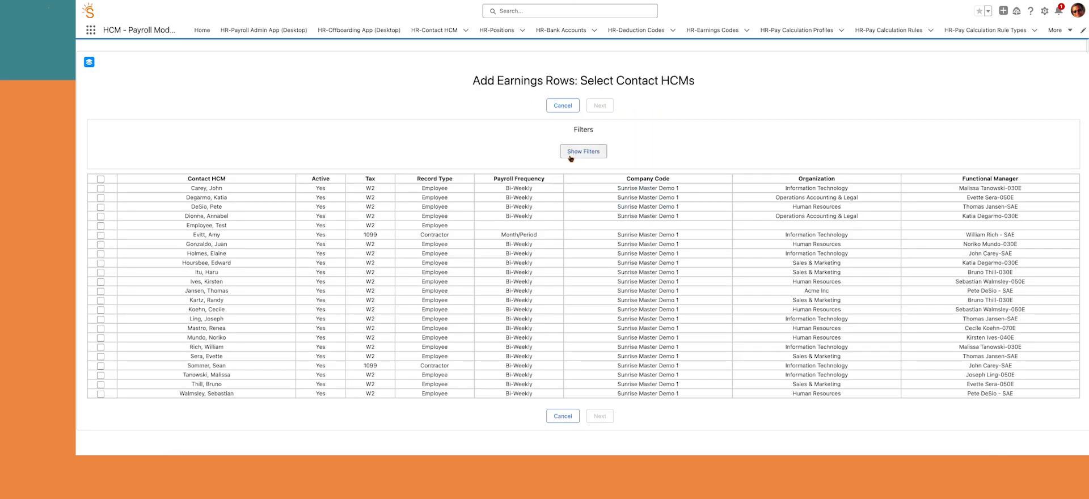
Filter contacts to Tax W2, Bi-Weekly, Sales & Marketing and select all five
{"action": "left_click", "coordinate": [570, 153]}
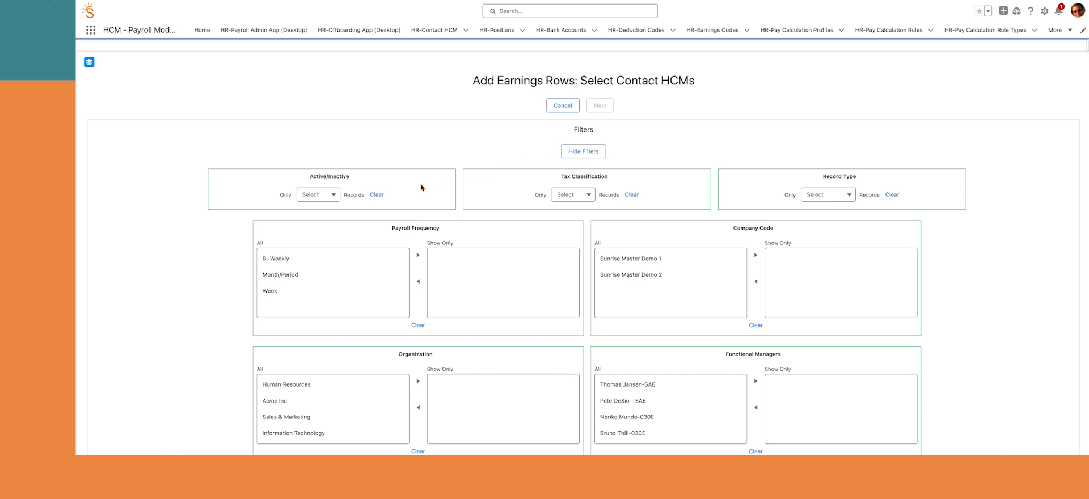
{"action": "left_click", "coordinate": [588, 196]}
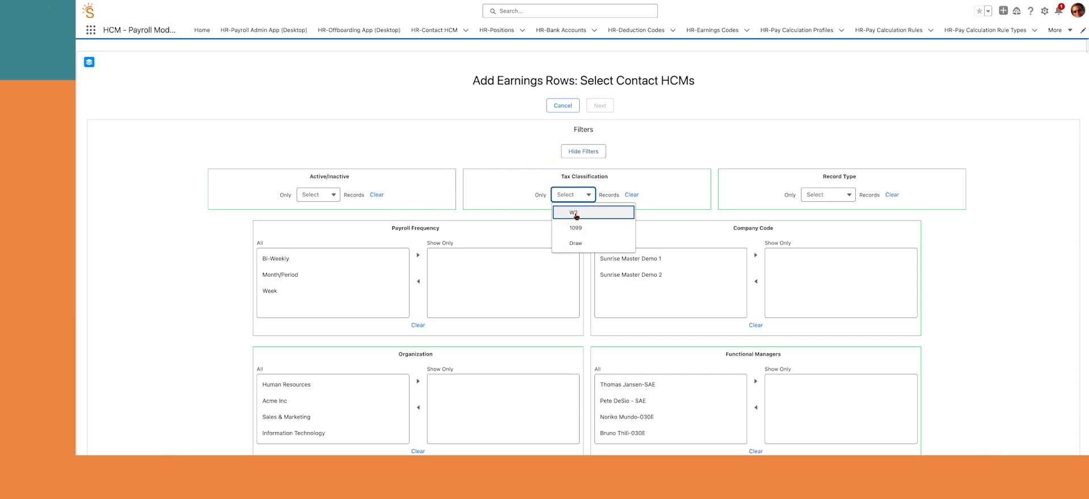
{"action": "left_click", "coordinate": [575, 213]}
{"action": "scroll", "coordinate": [558, 234], "scroll_direction": "down", "scroll_amount": 3}
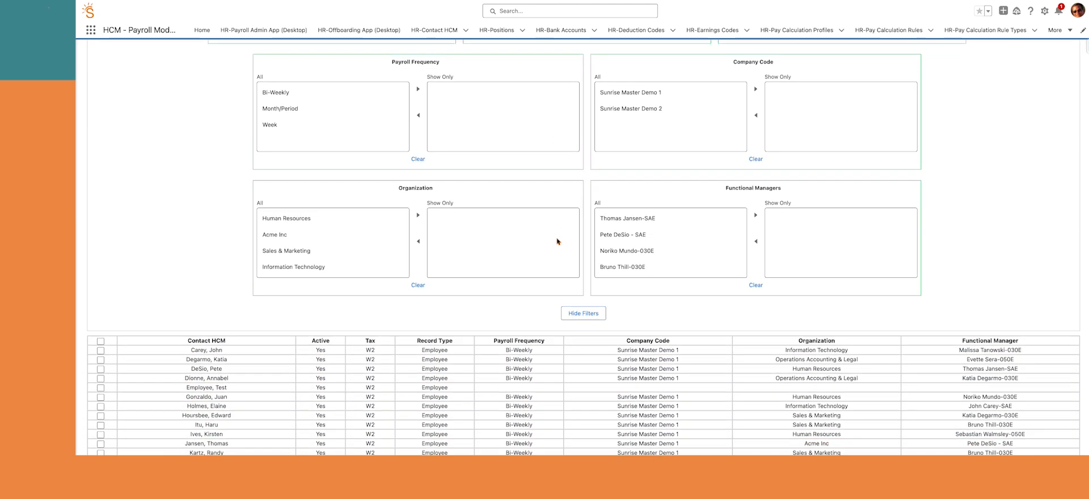
{"action": "left_click", "coordinate": [323, 90]}
{"action": "left_click", "coordinate": [418, 89]}
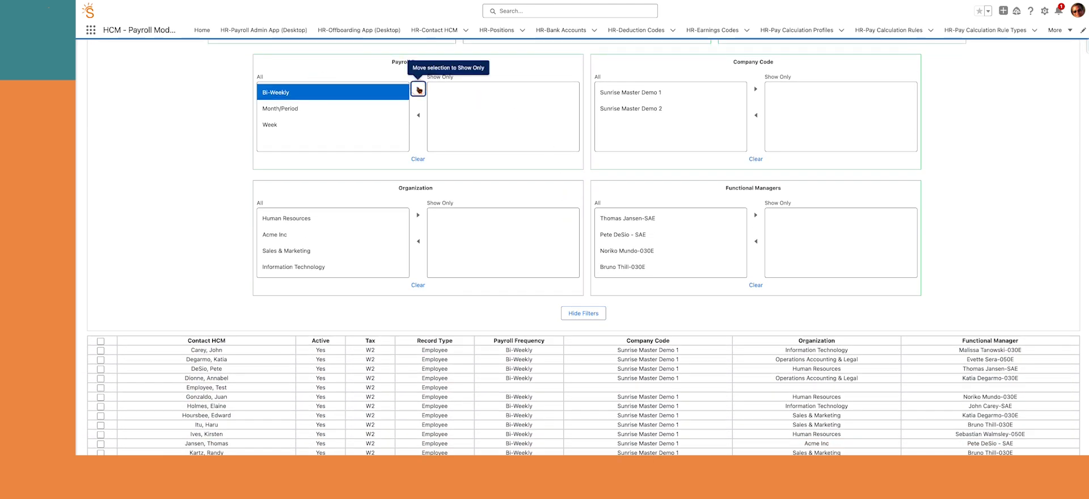
{"action": "scroll", "coordinate": [434, 206], "scroll_direction": "down", "scroll_amount": 2}
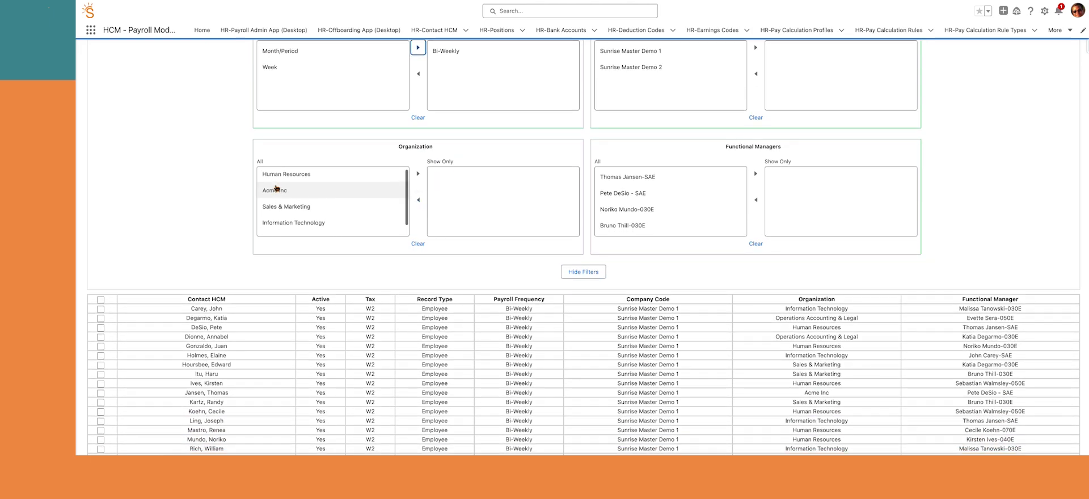
{"action": "scroll", "coordinate": [280, 196], "scroll_direction": "down", "scroll_amount": 1}
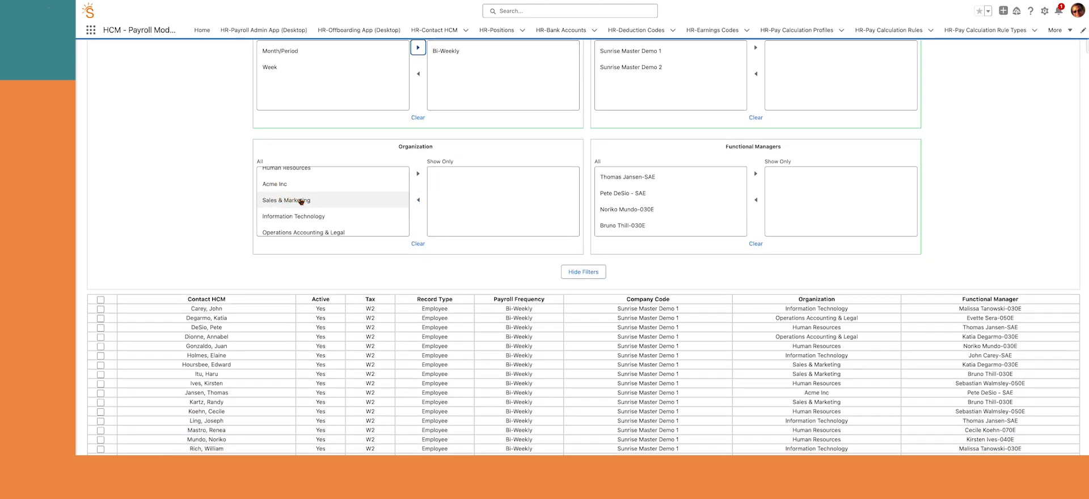
{"action": "left_click", "coordinate": [301, 201]}
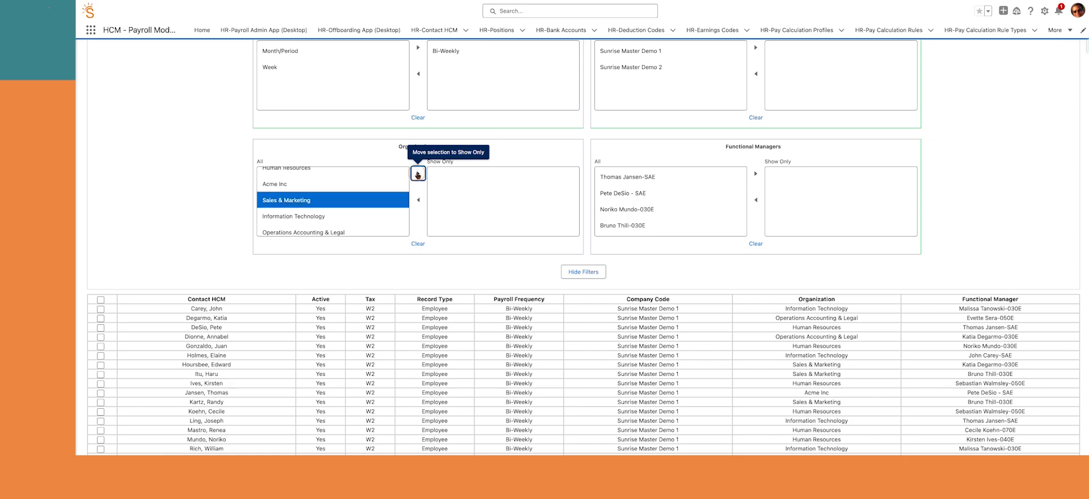
{"action": "left_click", "coordinate": [417, 174]}
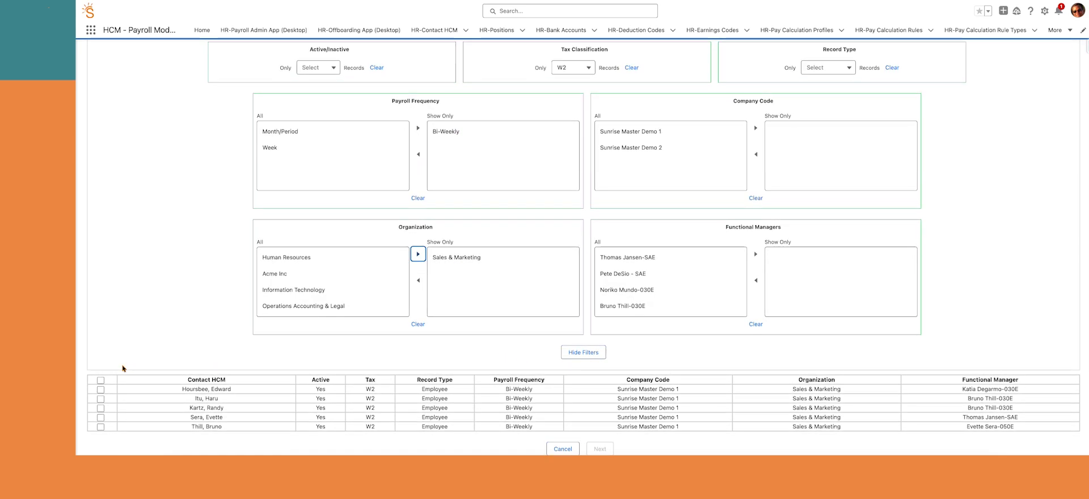
{"action": "left_click", "coordinate": [100, 380]}
Set earnings defaults: name 'Sales bonus', record type Basic - One Time, code Bonus, EE amount 1000
{"action": "left_click", "coordinate": [607, 449]}
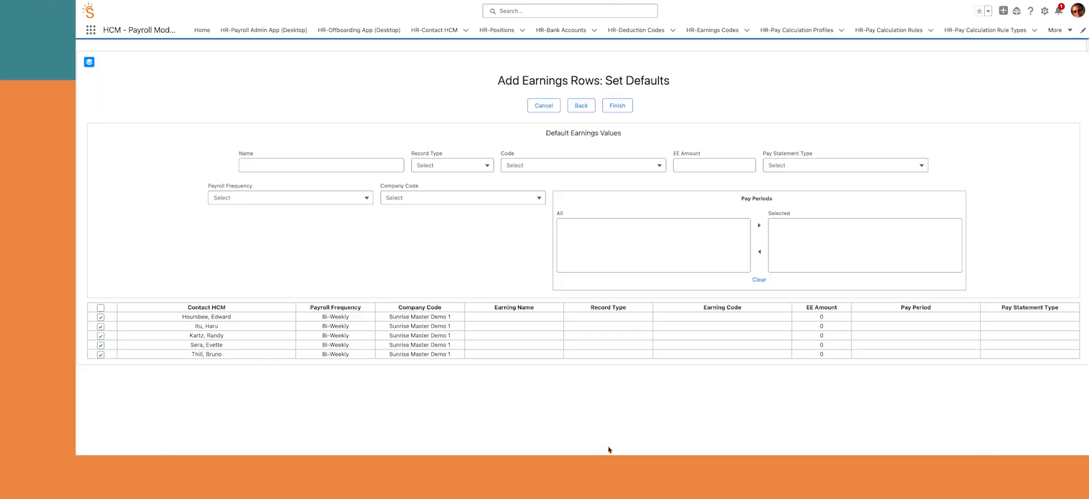
{"action": "left_click", "coordinate": [266, 166]}
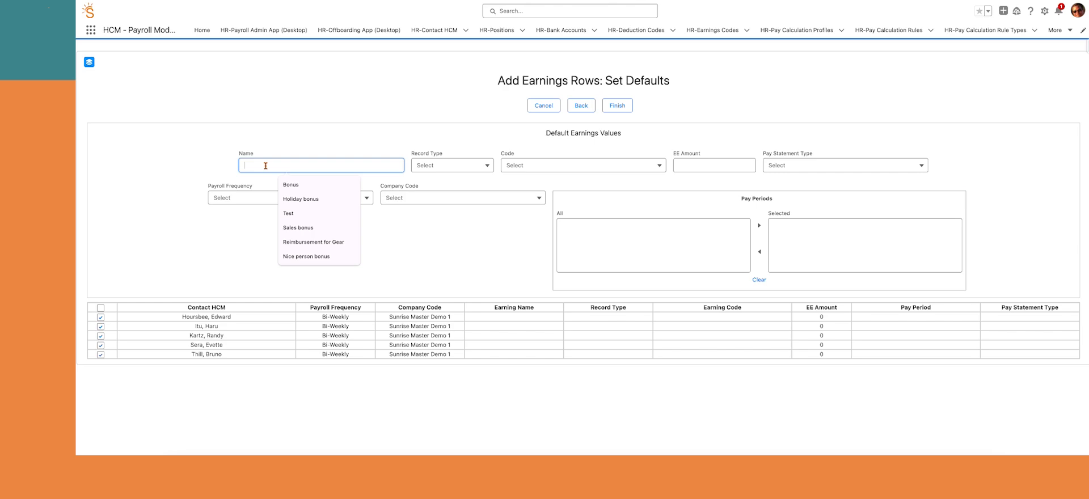
{"action": "type", "text": "Sales "}
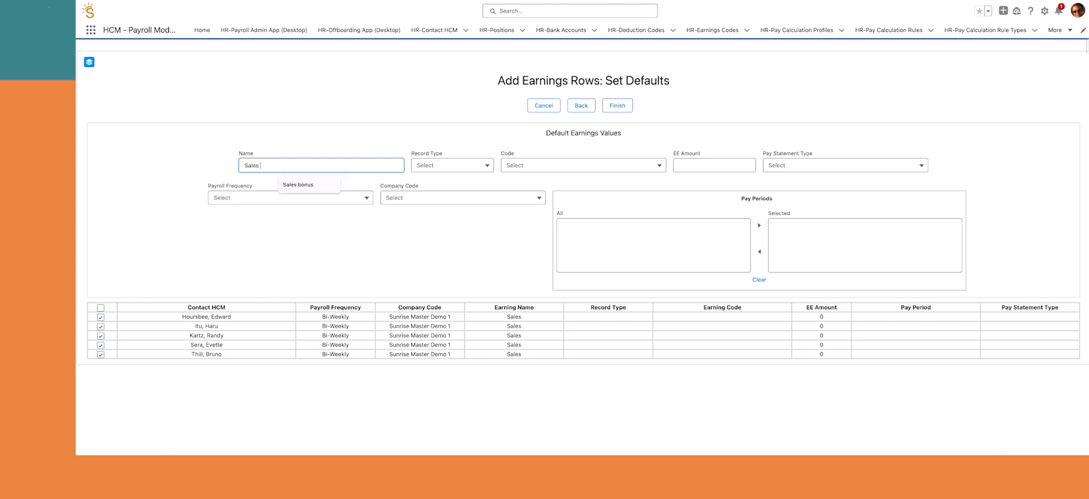
{"action": "type", "text": "bonu"}
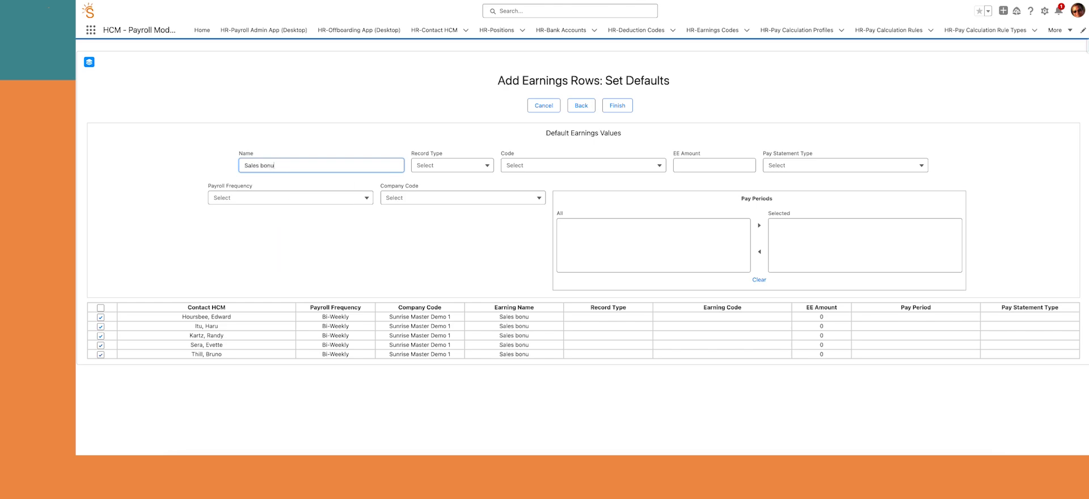
{"action": "type", "text": "s"}
{"action": "key", "text": "Tab"}
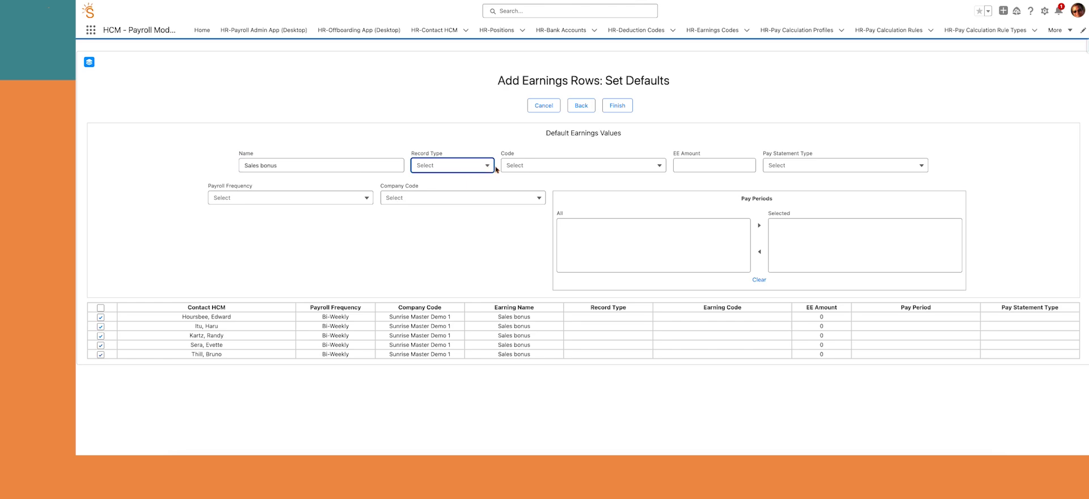
{"action": "left_click", "coordinate": [486, 167]}
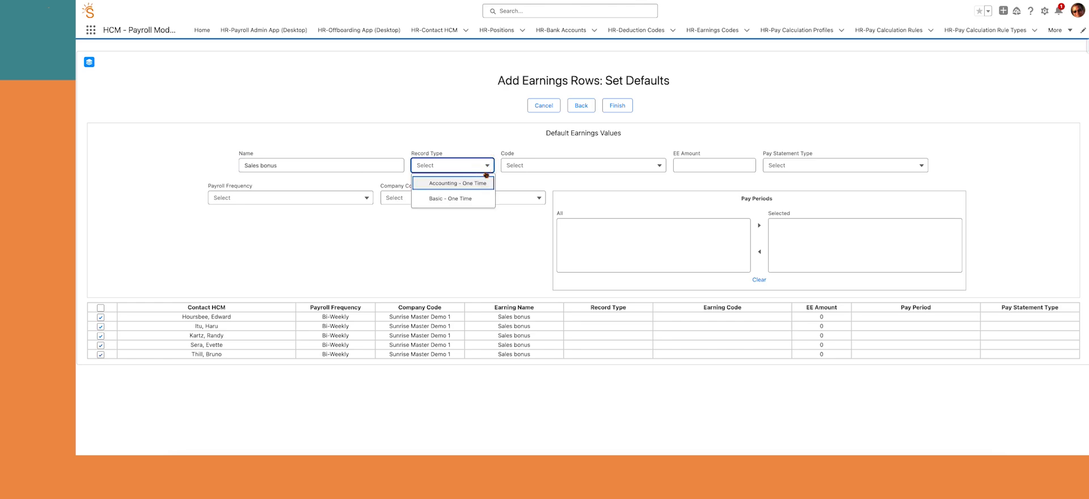
{"action": "left_click", "coordinate": [467, 203]}
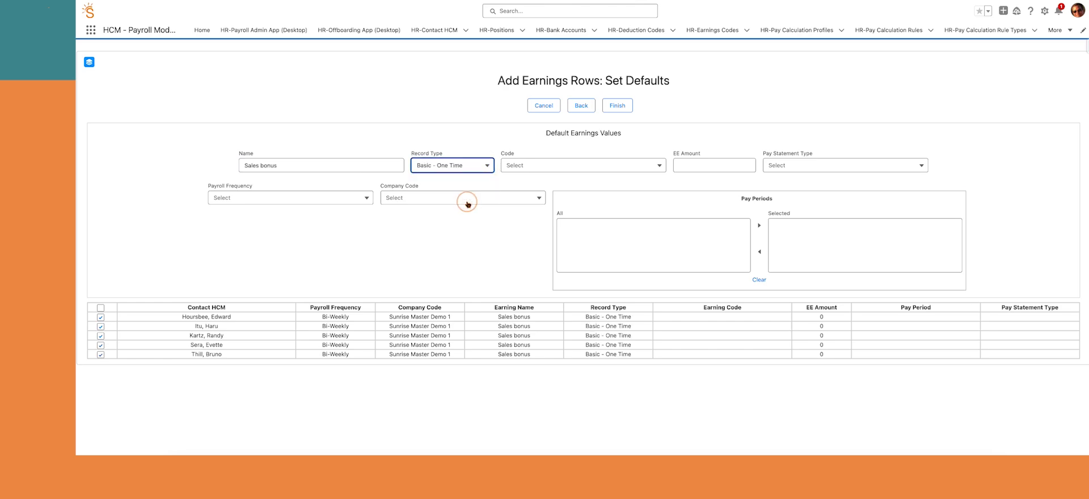
{"action": "left_click", "coordinate": [535, 165]}
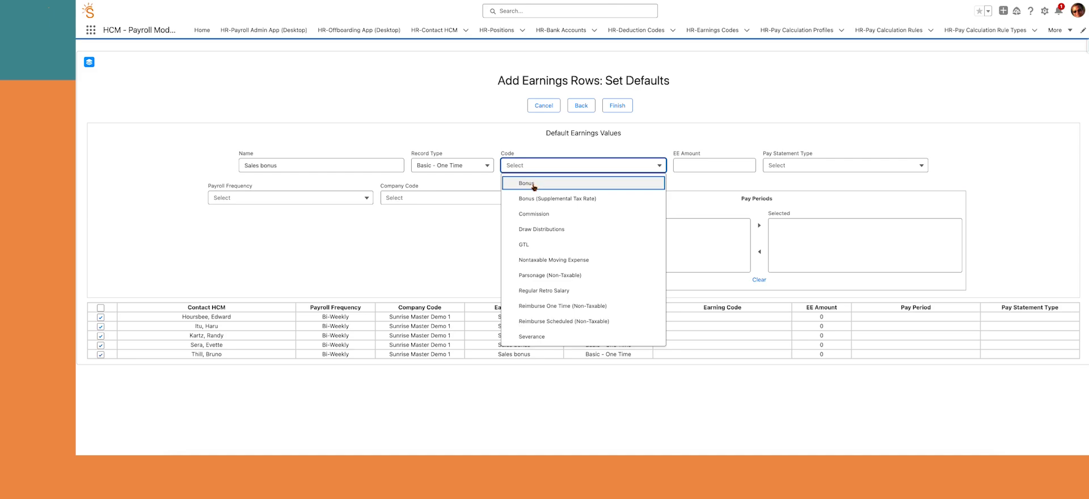
{"action": "left_click", "coordinate": [533, 184]}
{"action": "left_click", "coordinate": [696, 163]}
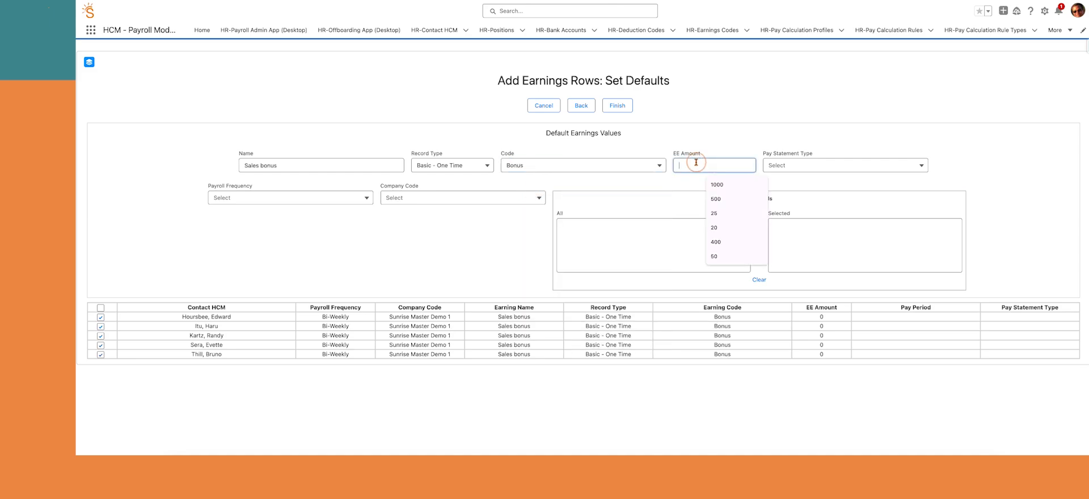
{"action": "type", "text": "1000"}
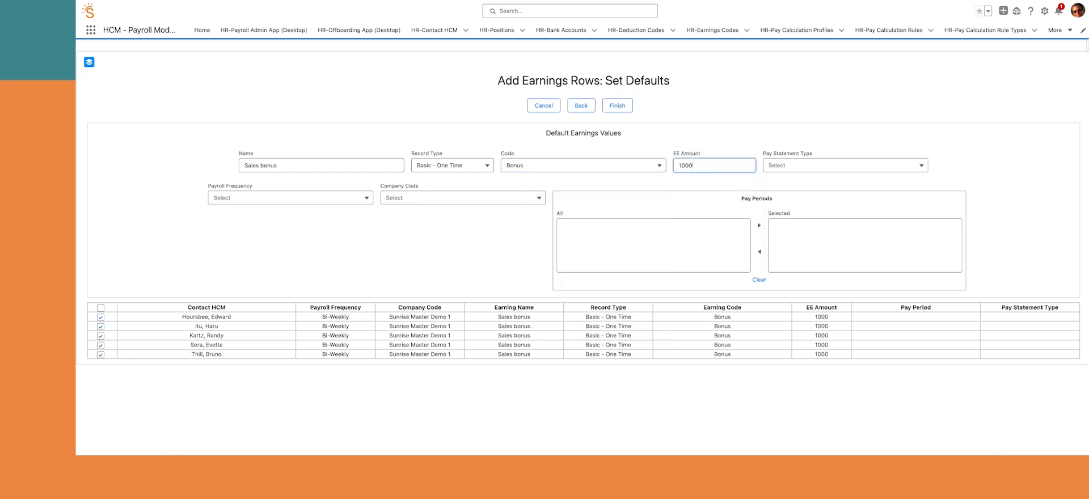
{"action": "key", "text": "Tab"}
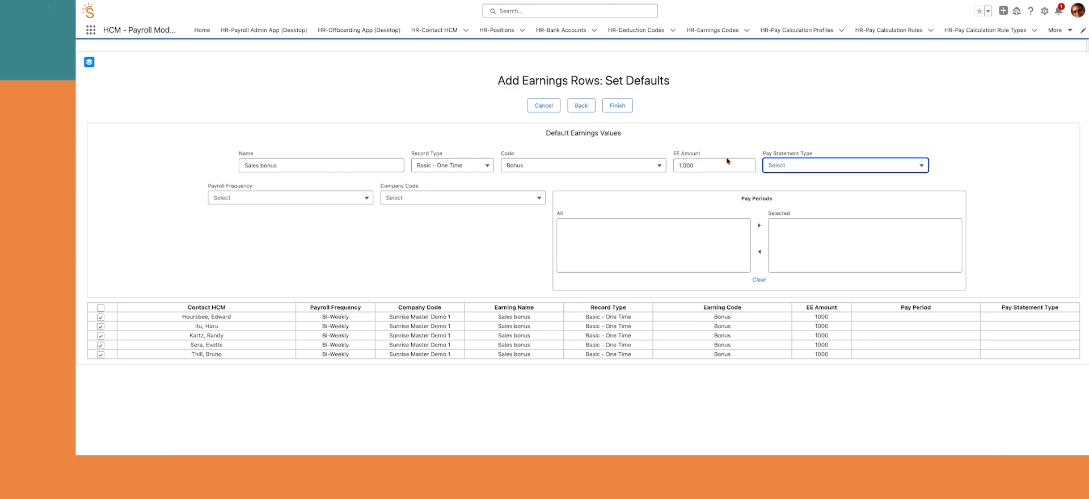
Set Regular pay statement, Bi-Weekly, Sunrise Master Demo 1, pay period 01/19–02/01/2025 for all rows, and finish
{"action": "left_click", "coordinate": [812, 166]}
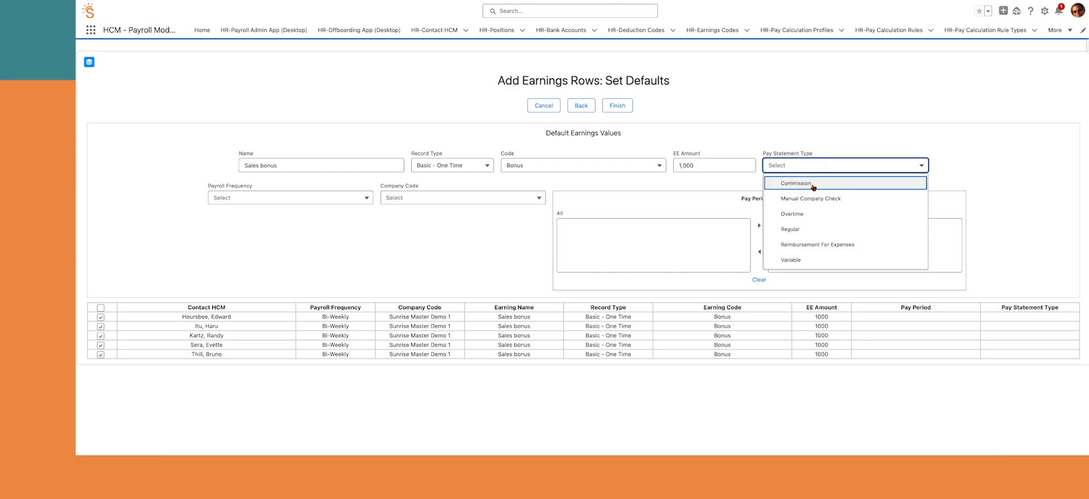
{"action": "left_click", "coordinate": [804, 230]}
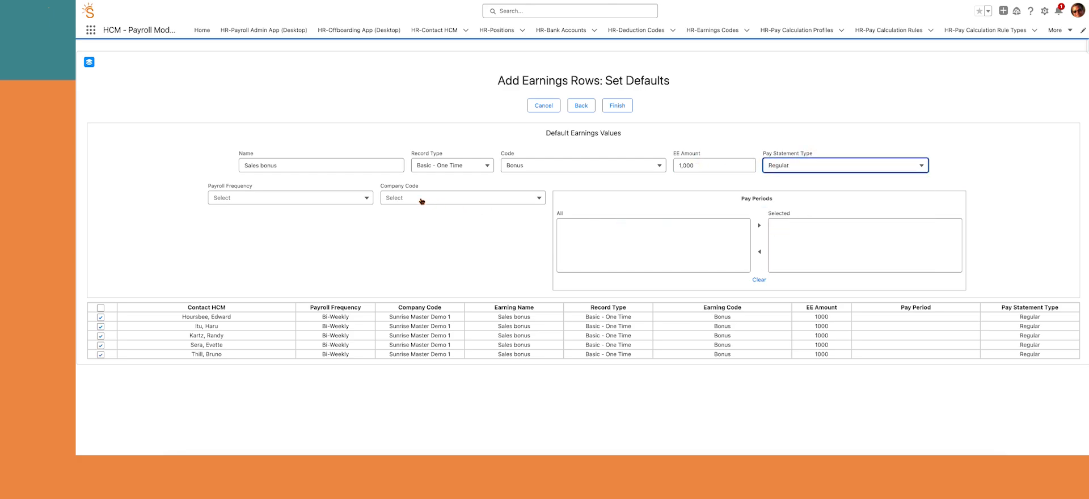
{"action": "left_click", "coordinate": [364, 199]}
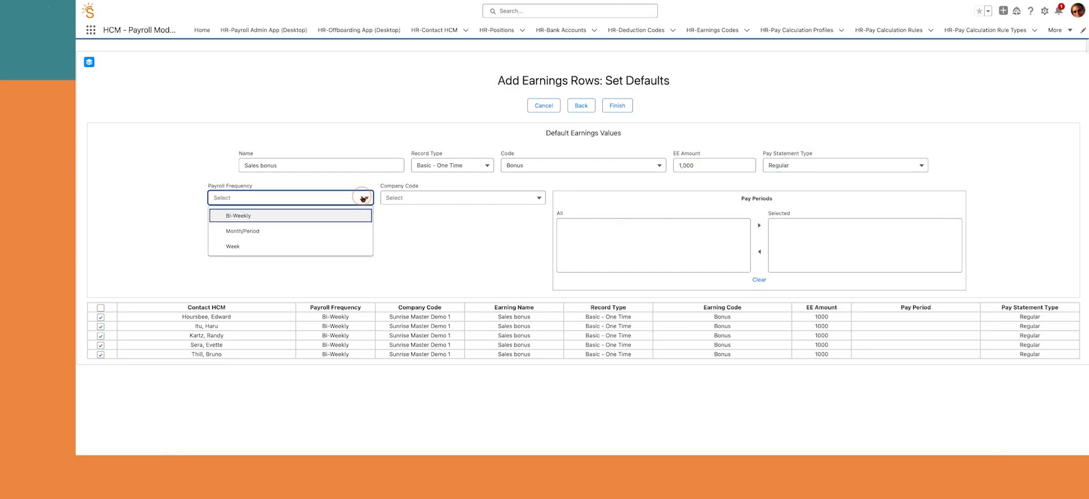
{"action": "left_click", "coordinate": [337, 214]}
{"action": "left_click", "coordinate": [434, 198]}
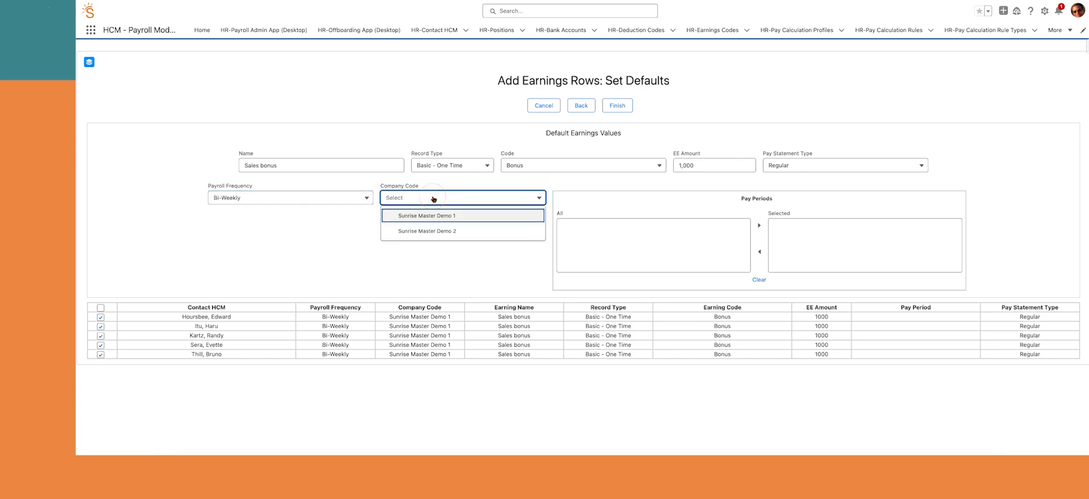
{"action": "left_click", "coordinate": [433, 218]}
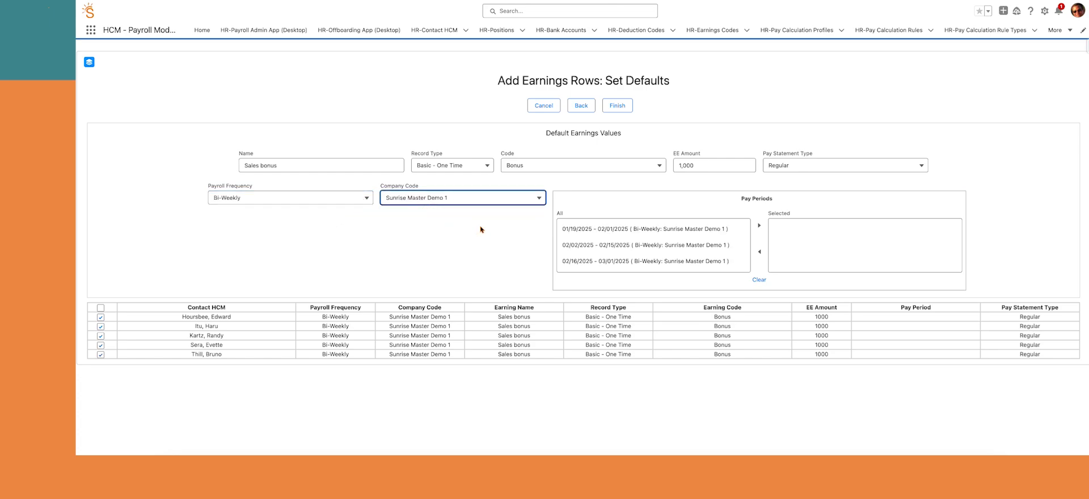
{"action": "left_click", "coordinate": [613, 232]}
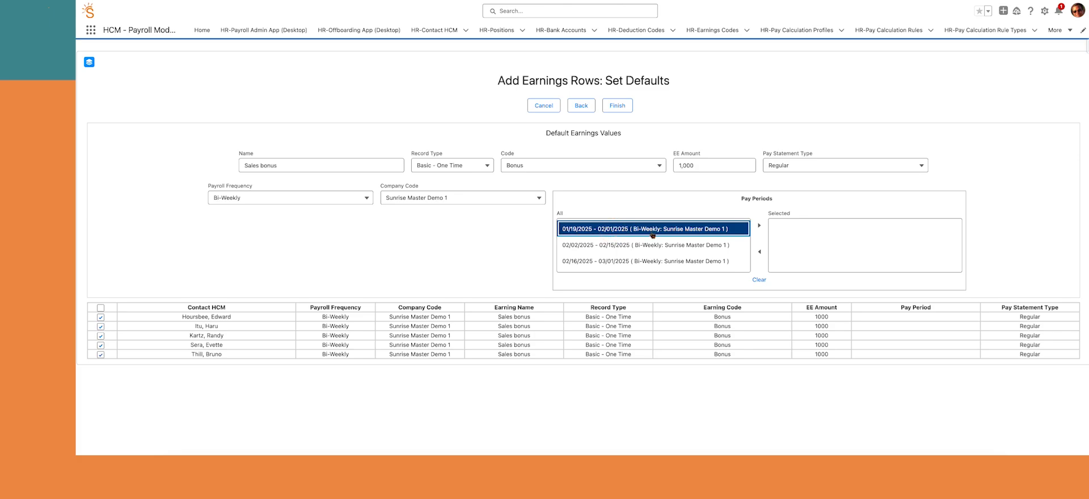
{"action": "left_click", "coordinate": [758, 225]}
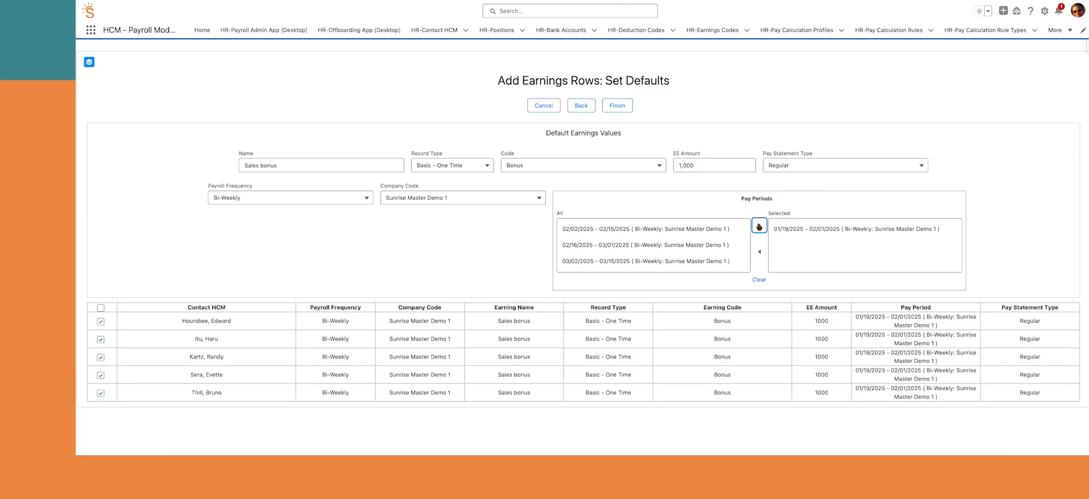
{"action": "left_click", "coordinate": [624, 106]}
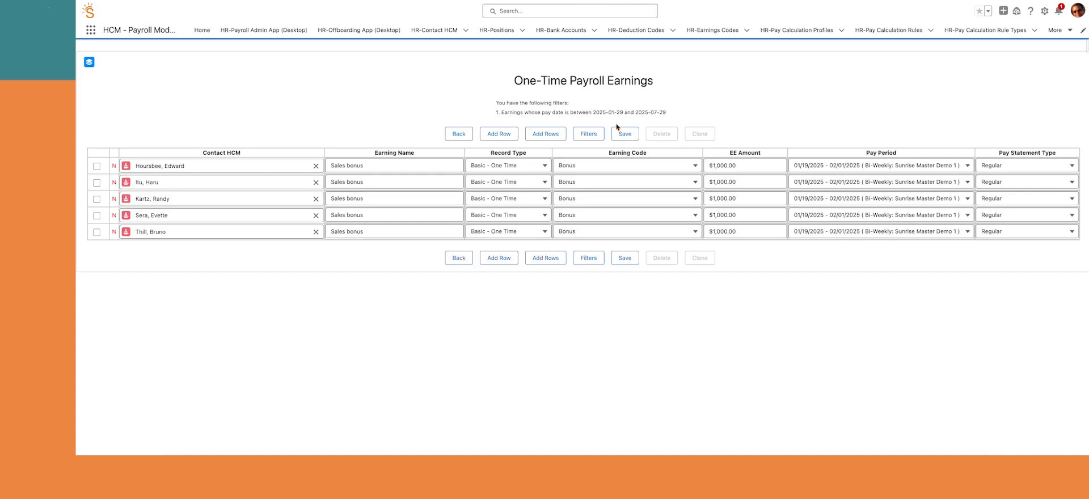
Save the five bonus earnings and set up a payroll run for 02/07/2025 Regular
{"action": "left_click", "coordinate": [626, 135]}
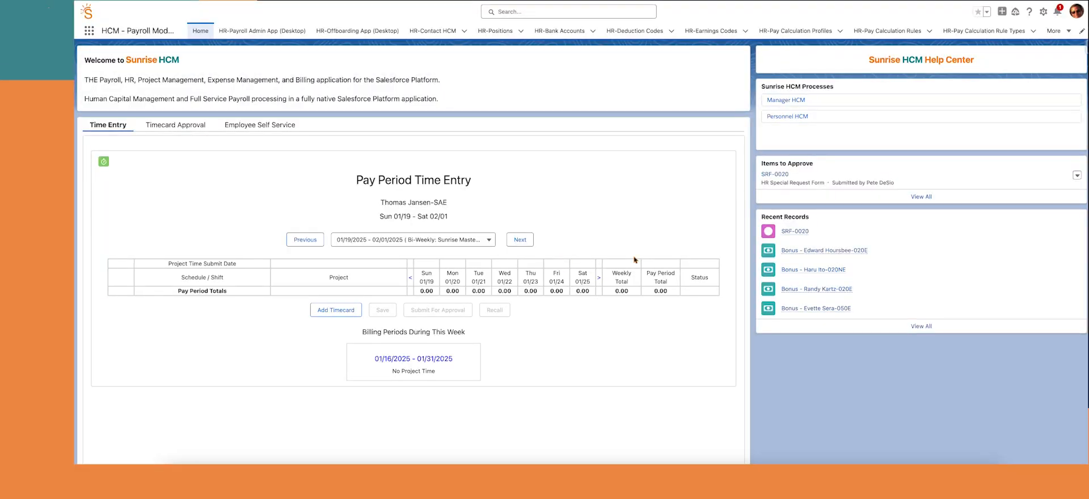
{"action": "left_click", "coordinate": [790, 101]}
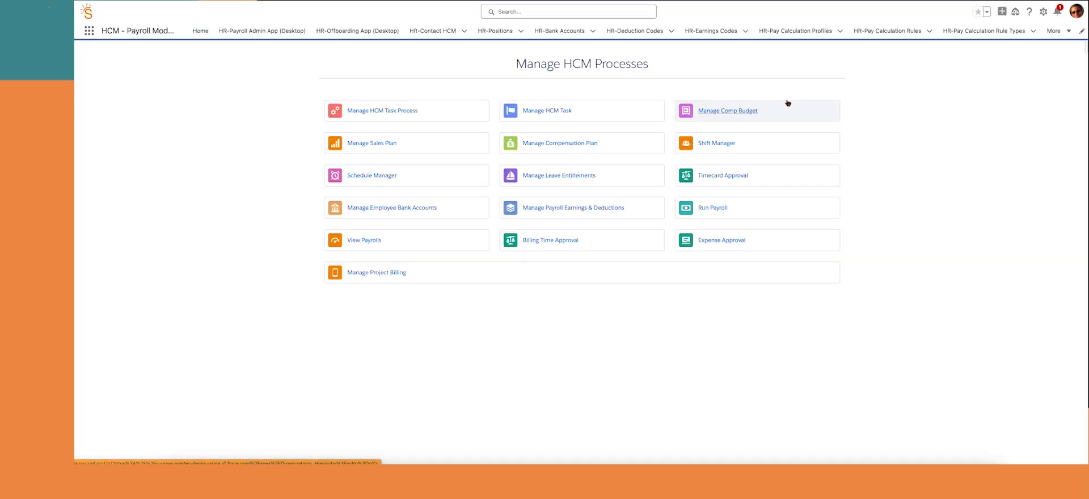
{"action": "left_click", "coordinate": [712, 209]}
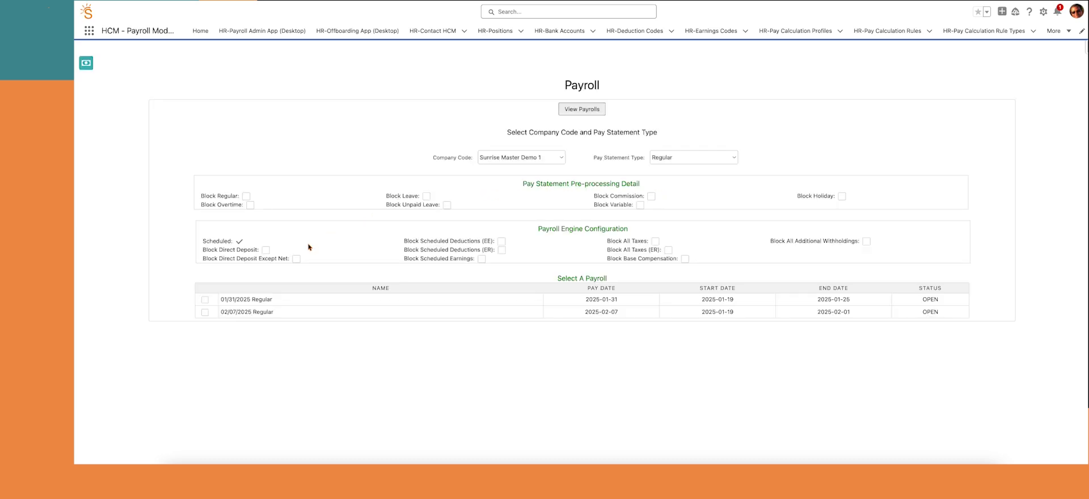
{"action": "left_click", "coordinate": [205, 313]}
Review the per-employee time and one-time earnings summaries, confirming $5,000.00 one-time earnings, without saving
{"action": "scroll", "coordinate": [329, 314], "scroll_direction": "down", "scroll_amount": 3}
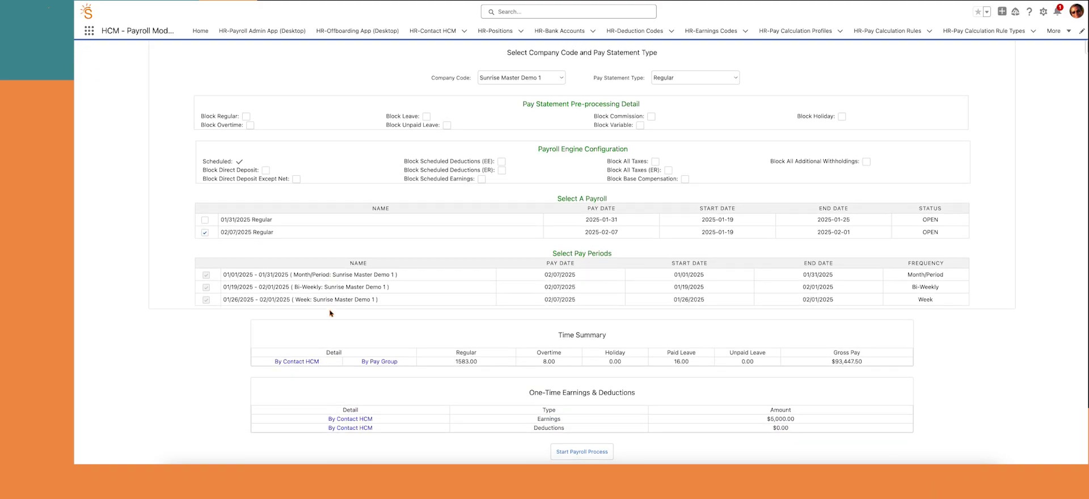
{"action": "scroll", "coordinate": [330, 314], "scroll_direction": "down", "scroll_amount": 1}
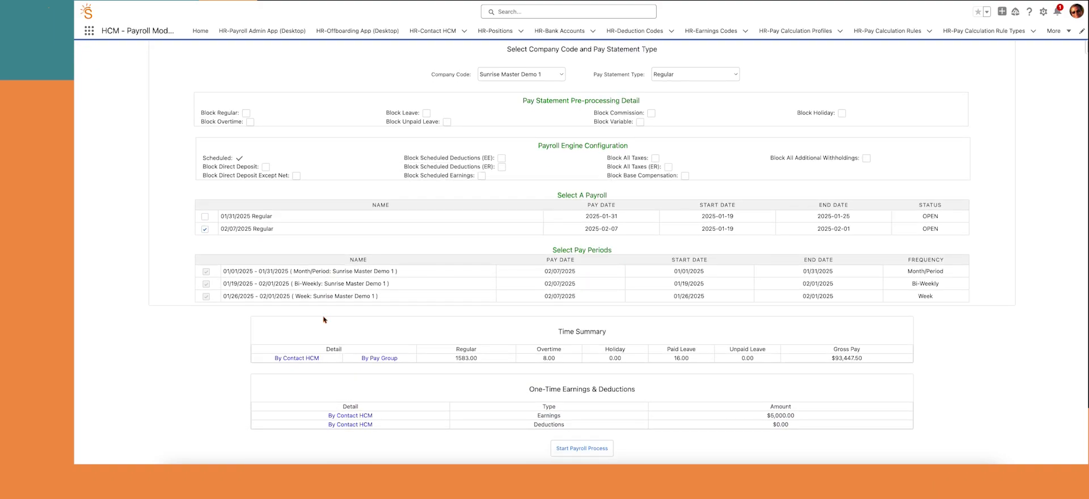
{"action": "left_click", "coordinate": [304, 361]}
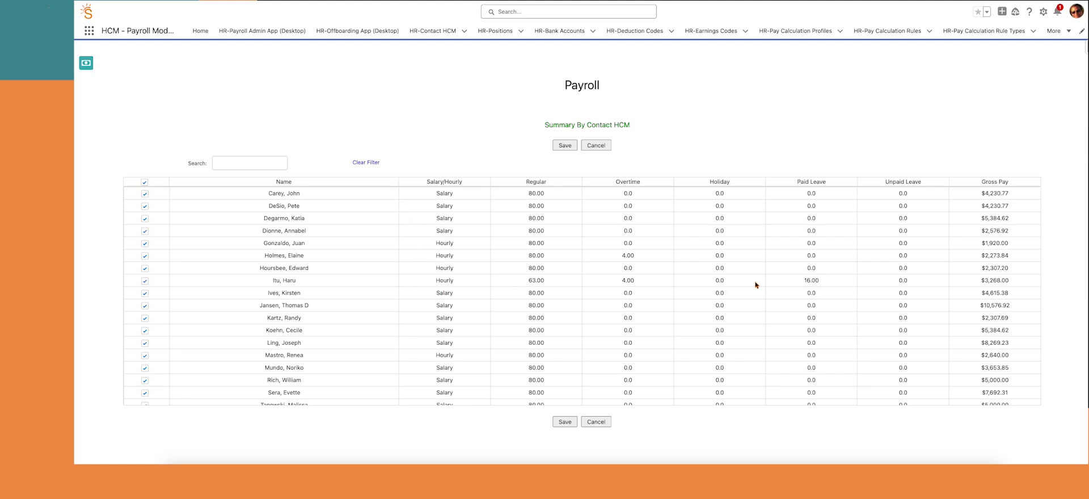
{"action": "scroll", "coordinate": [629, 255], "scroll_direction": "down", "scroll_amount": 2}
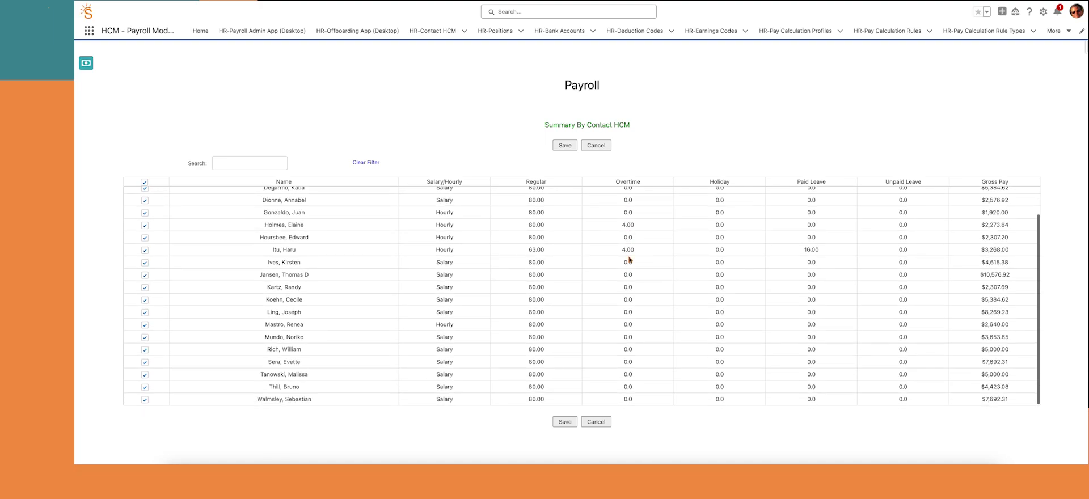
{"action": "left_click", "coordinate": [596, 422]}
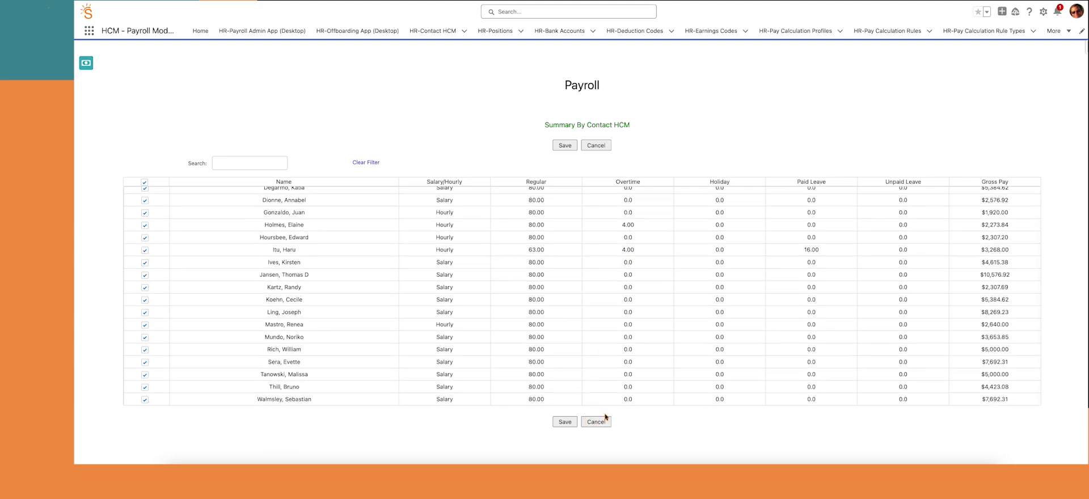
{"action": "scroll", "coordinate": [548, 413], "scroll_direction": "down", "scroll_amount": 3}
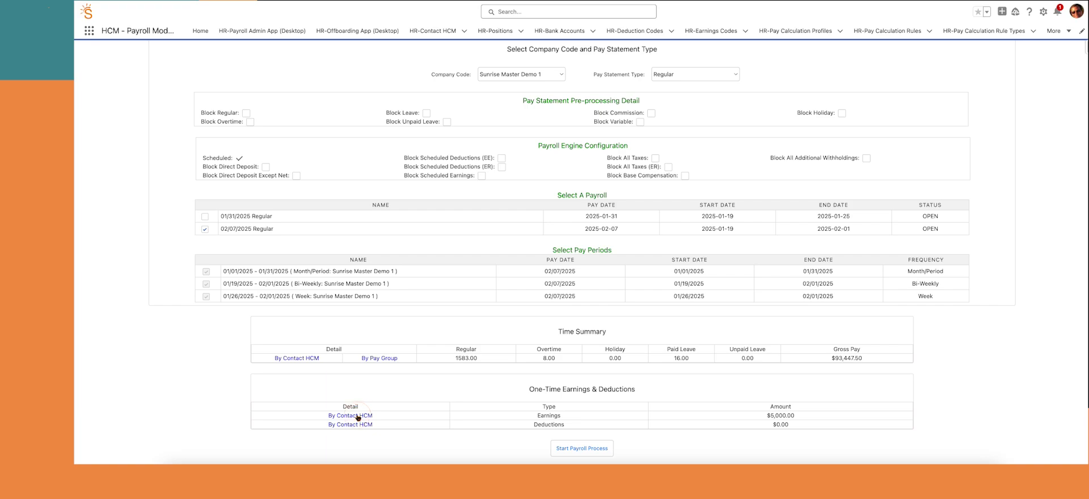
{"action": "left_click", "coordinate": [357, 416]}
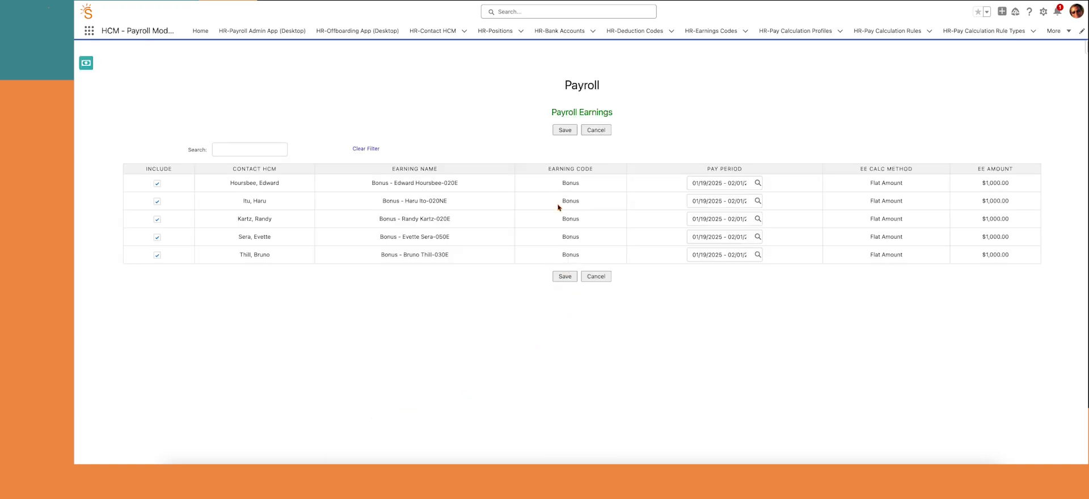
{"action": "left_click", "coordinate": [596, 276]}
{"action": "scroll", "coordinate": [596, 340], "scroll_direction": "down", "scroll_amount": 3}
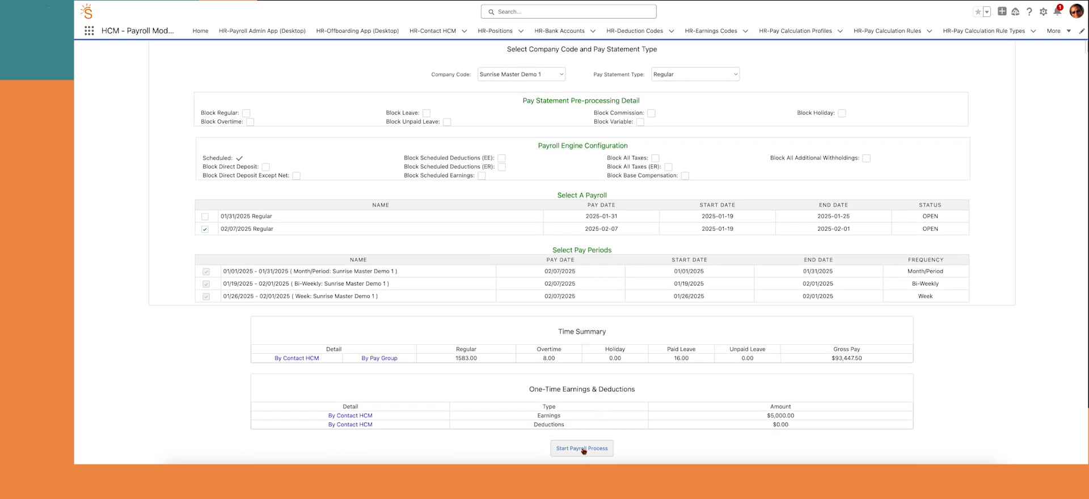
Start the 02/07/2025 Regular payroll process and send it to the payroll engine
{"action": "left_click", "coordinate": [583, 449]}
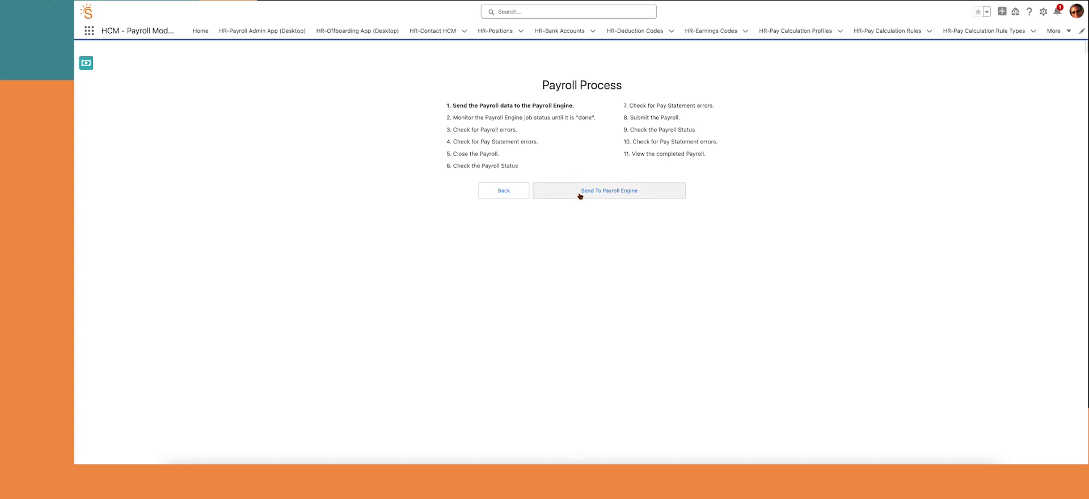
{"action": "left_click", "coordinate": [581, 194]}
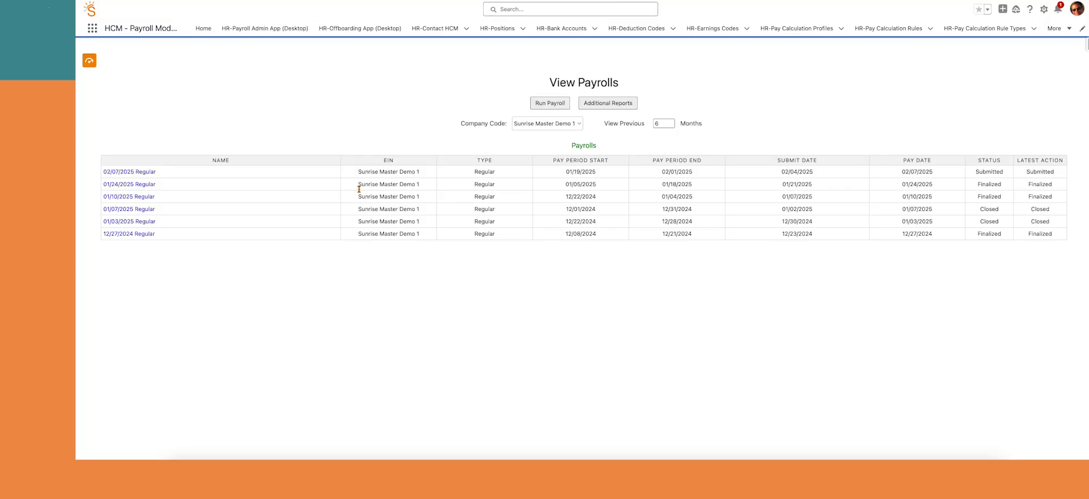
Open the submitted 02/07/2025 Regular payroll and view its Payroll Recap & Funding report
{"action": "left_click", "coordinate": [129, 173]}
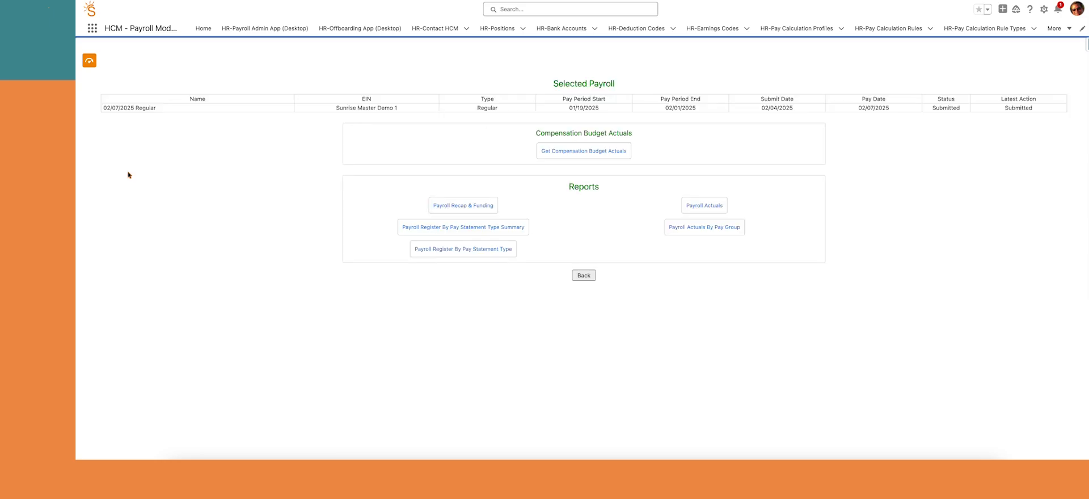
{"action": "left_click", "coordinate": [465, 207]}
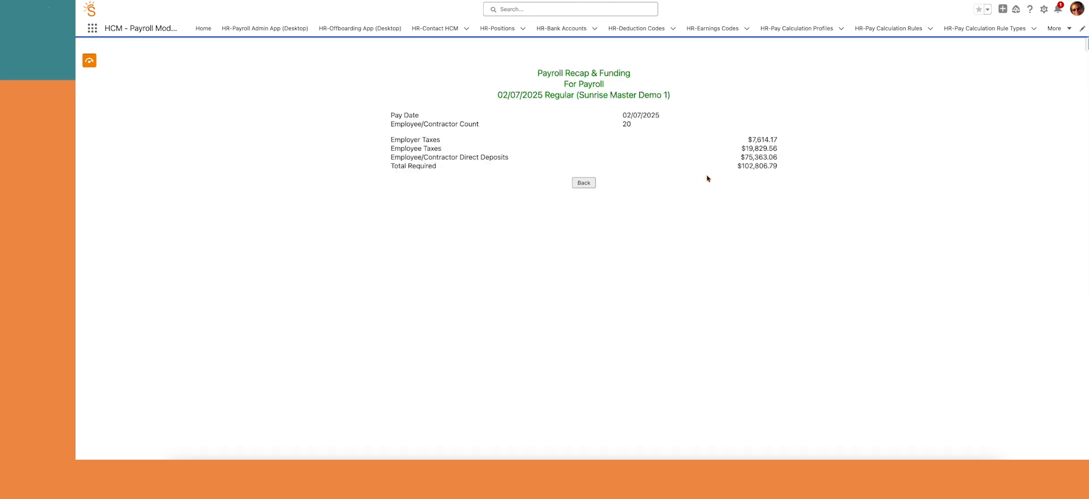
{"action": "left_click", "coordinate": [584, 183]}
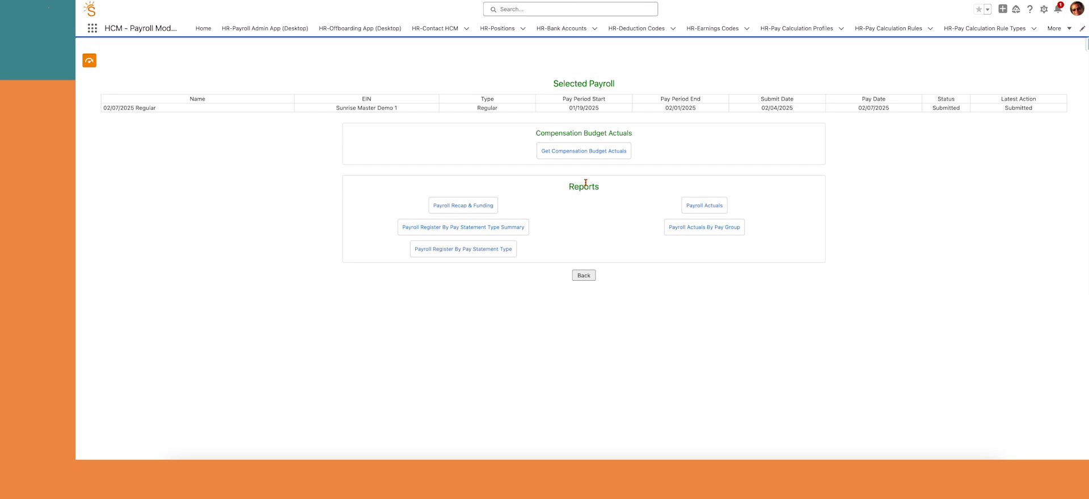
Scroll through the Payroll Register By Pay Statement Type Summary, then return to the reports
{"action": "left_click", "coordinate": [517, 229]}
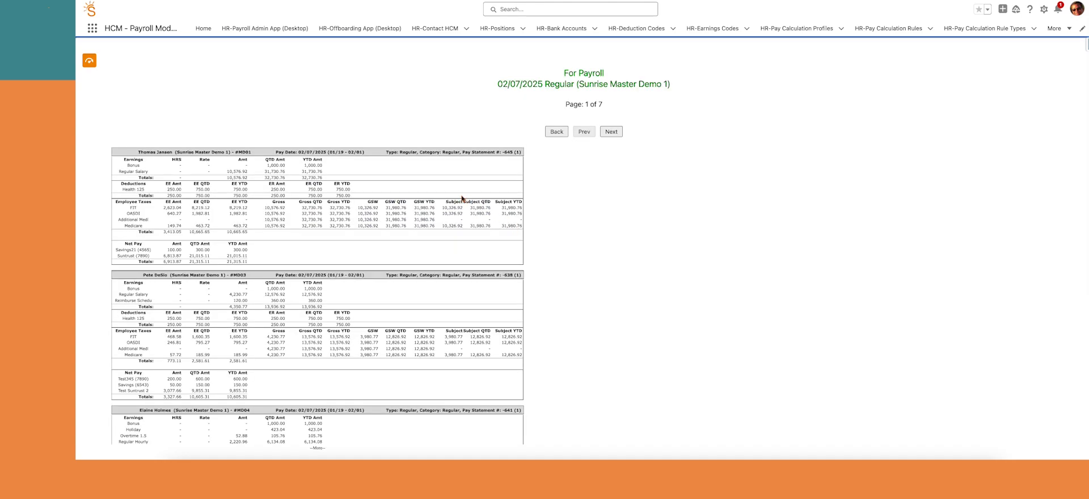
{"action": "scroll", "coordinate": [462, 199], "scroll_direction": "down", "scroll_amount": 2}
{"action": "scroll", "coordinate": [463, 198], "scroll_direction": "down", "scroll_amount": 5}
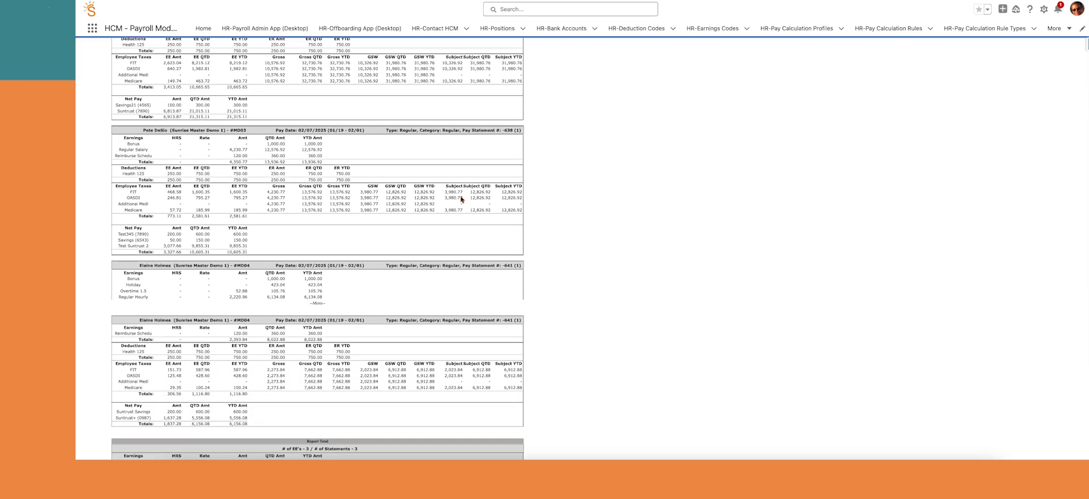
{"action": "scroll", "coordinate": [462, 199], "scroll_direction": "up", "scroll_amount": 6}
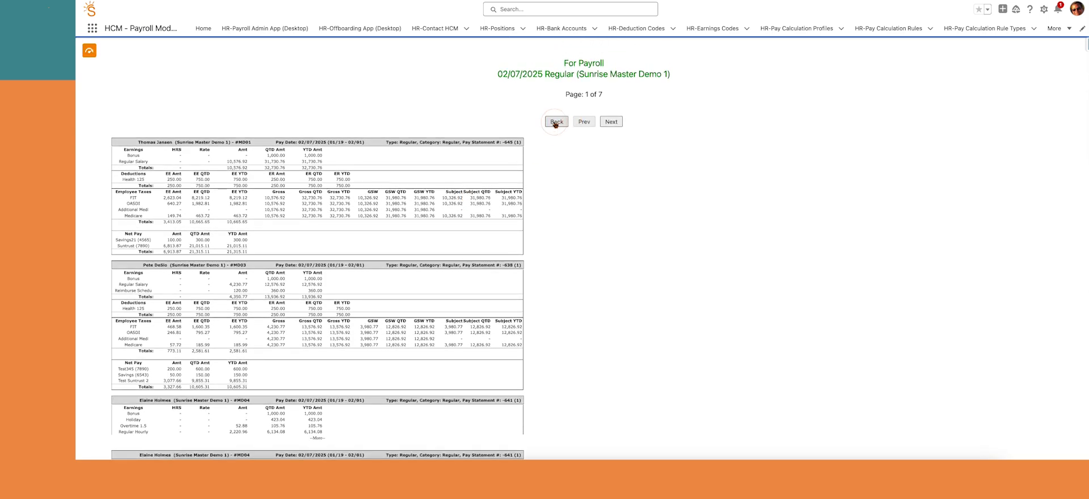
{"action": "left_click", "coordinate": [556, 115]}
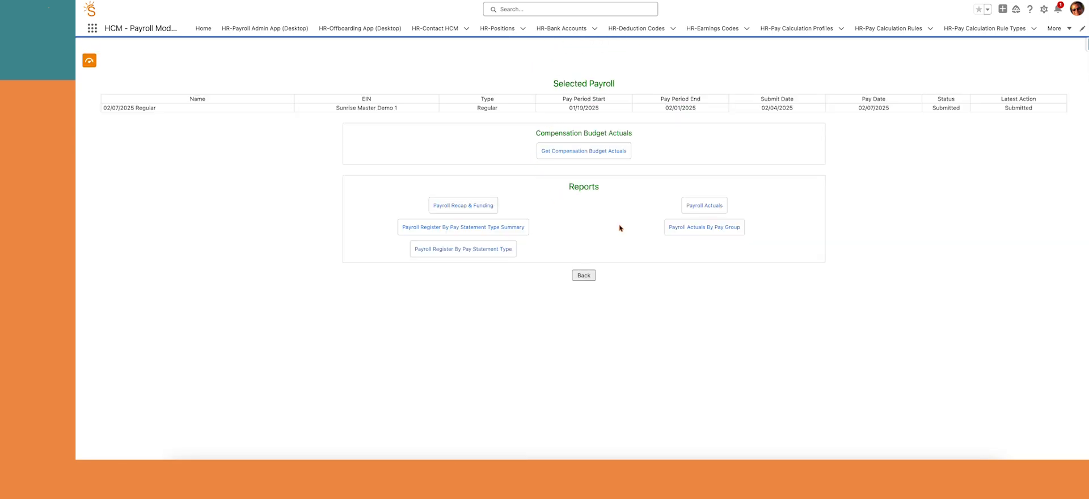
Open Payroll Actuals By Pay Group and inspect an employee in the US salaried-exempt bi-weekly group
{"action": "left_click", "coordinate": [703, 230]}
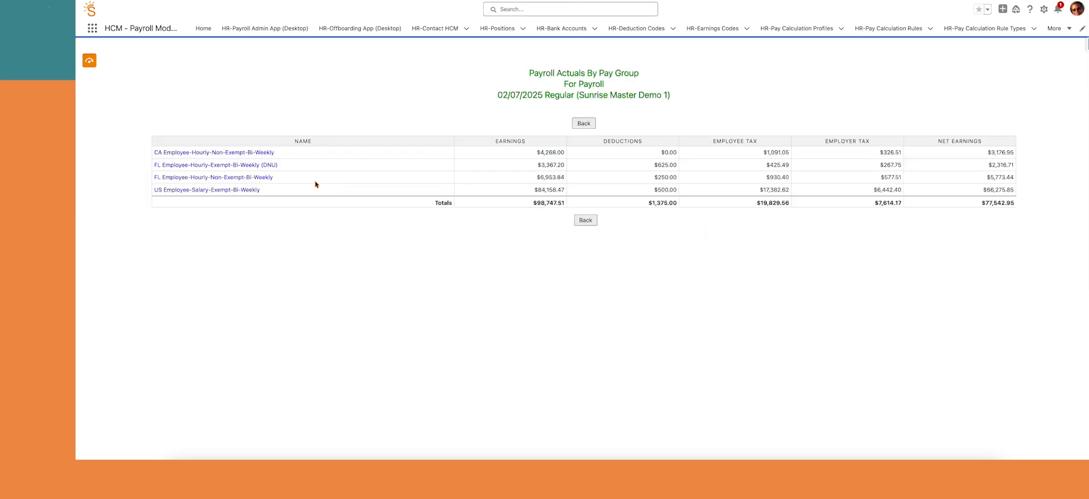
{"action": "left_click", "coordinate": [245, 191]}
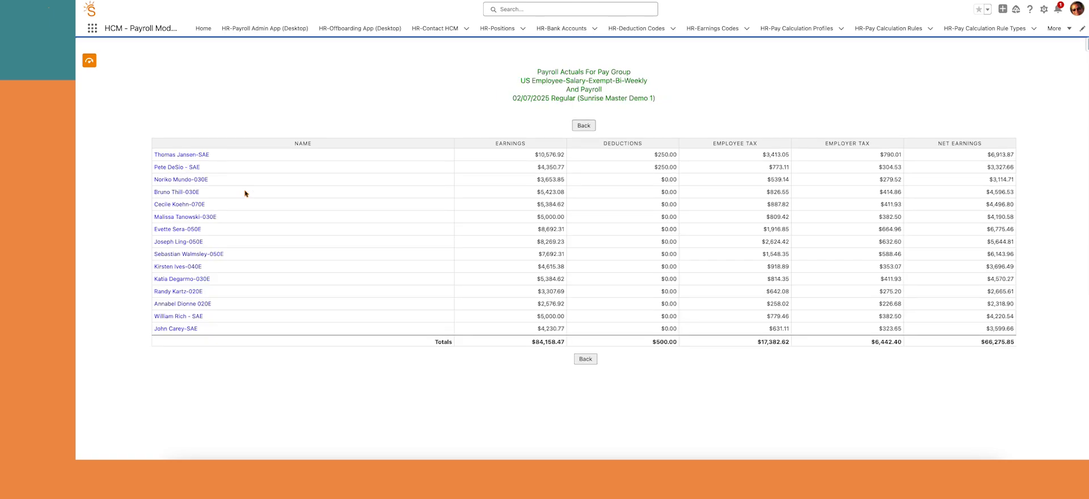
{"action": "left_click", "coordinate": [195, 156]}
{"action": "left_click", "coordinate": [195, 155]}
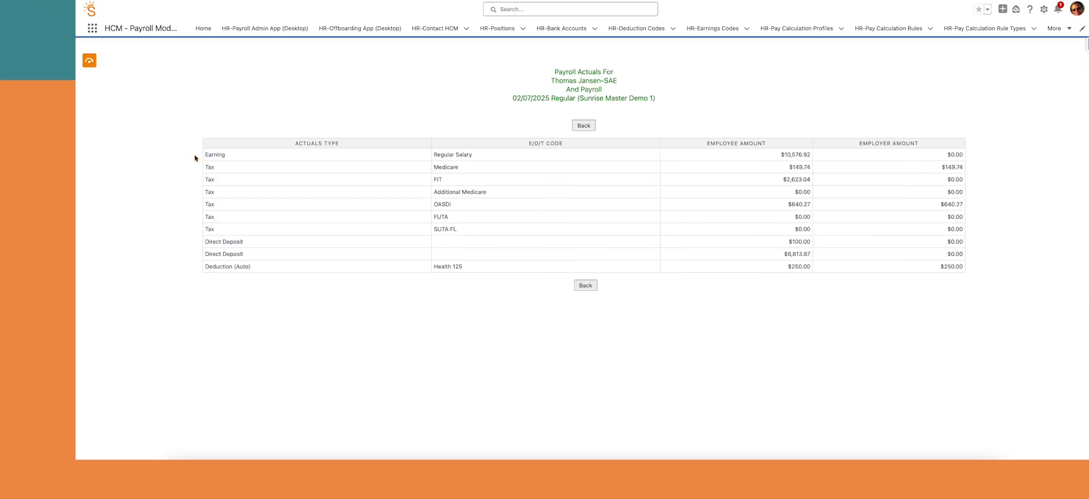
{"action": "left_click", "coordinate": [585, 285]}
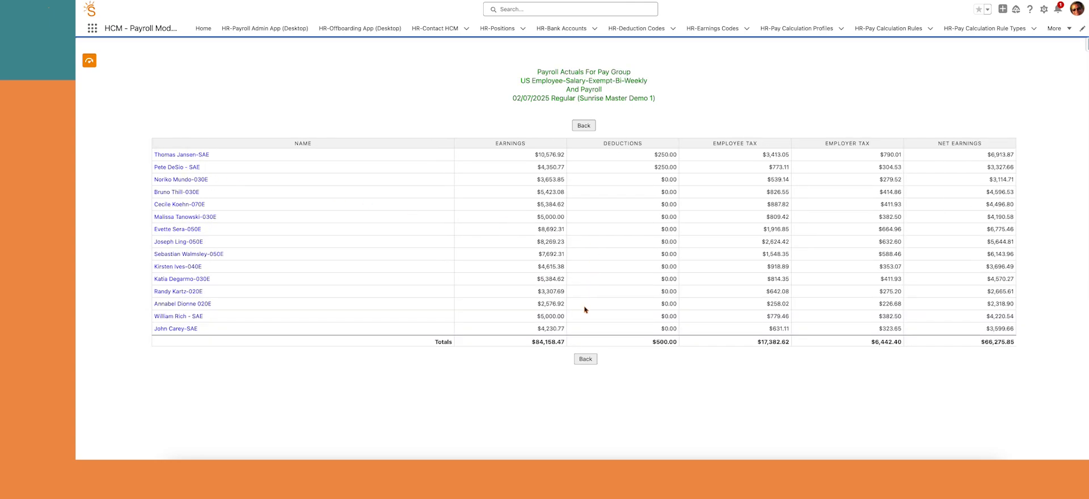
{"action": "left_click", "coordinate": [585, 359]}
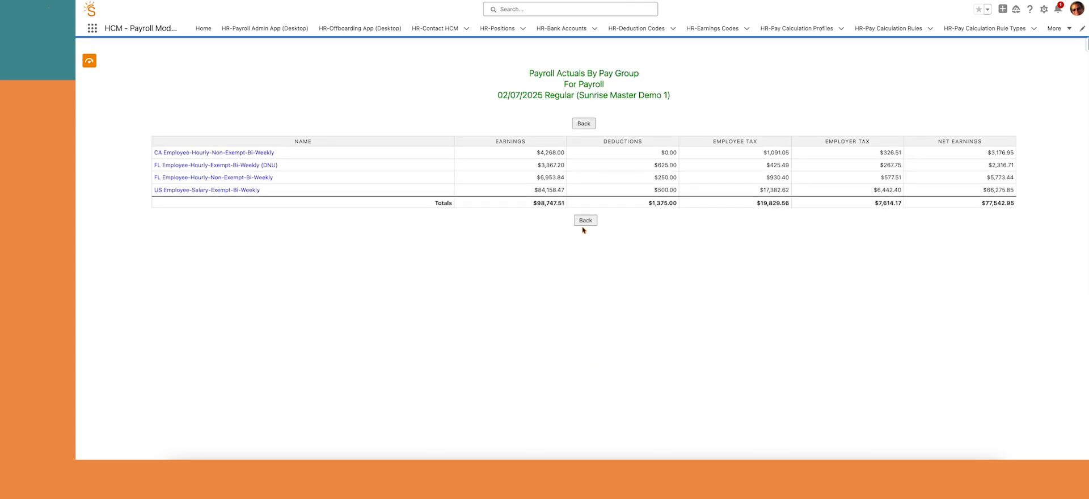
Inspect an employee in the CA hourly non-exempt bi-weekly group, returning to the four-group summary
{"action": "left_click", "coordinate": [263, 153]}
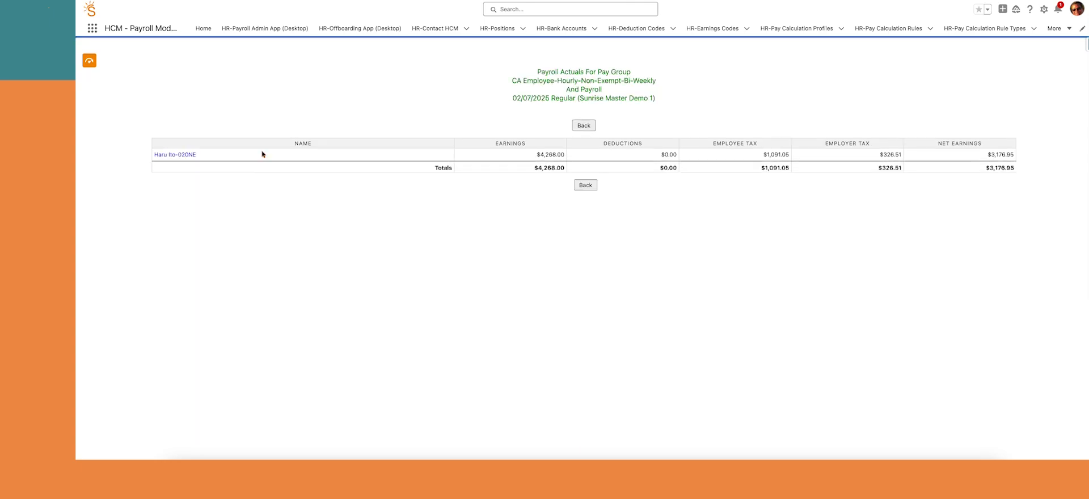
{"action": "left_click", "coordinate": [187, 155]}
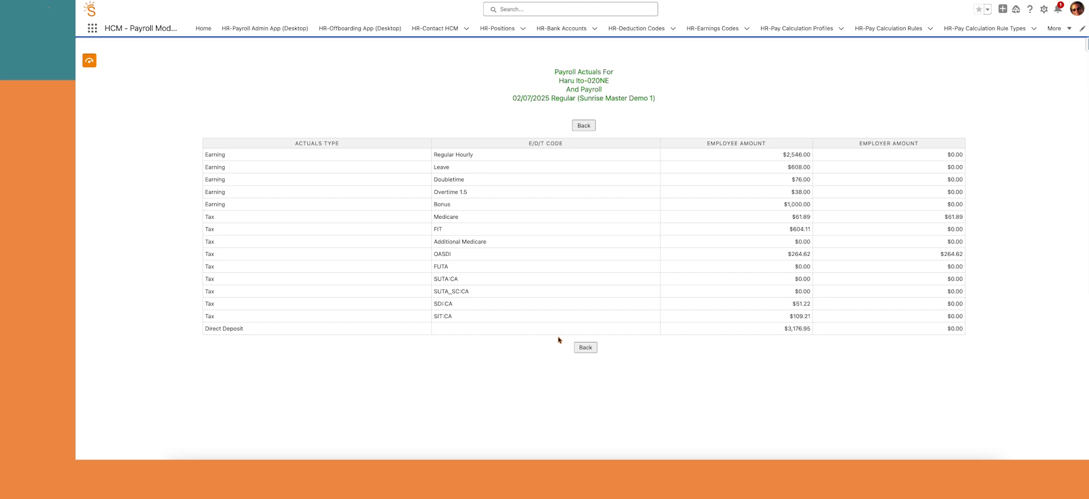
{"action": "left_click", "coordinate": [585, 348]}
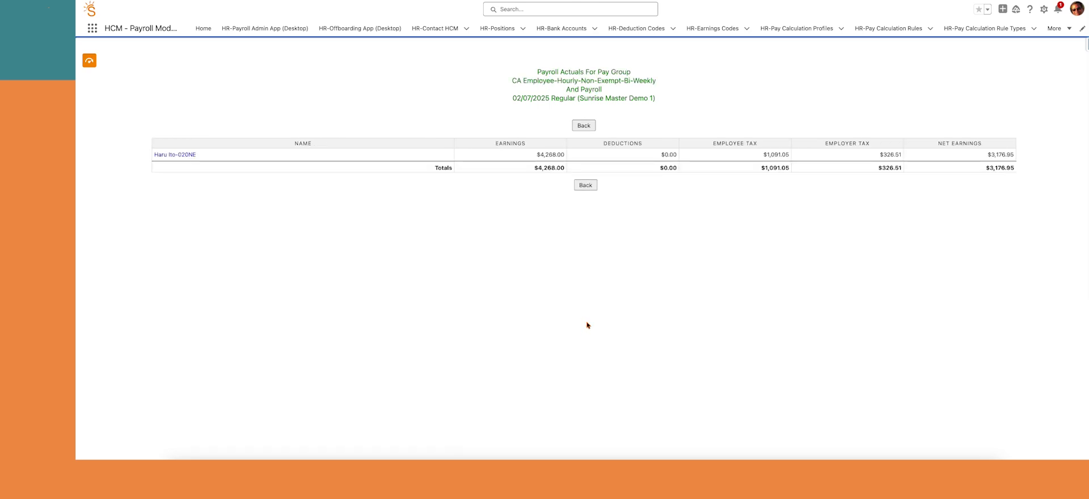
{"action": "left_click", "coordinate": [580, 188]}
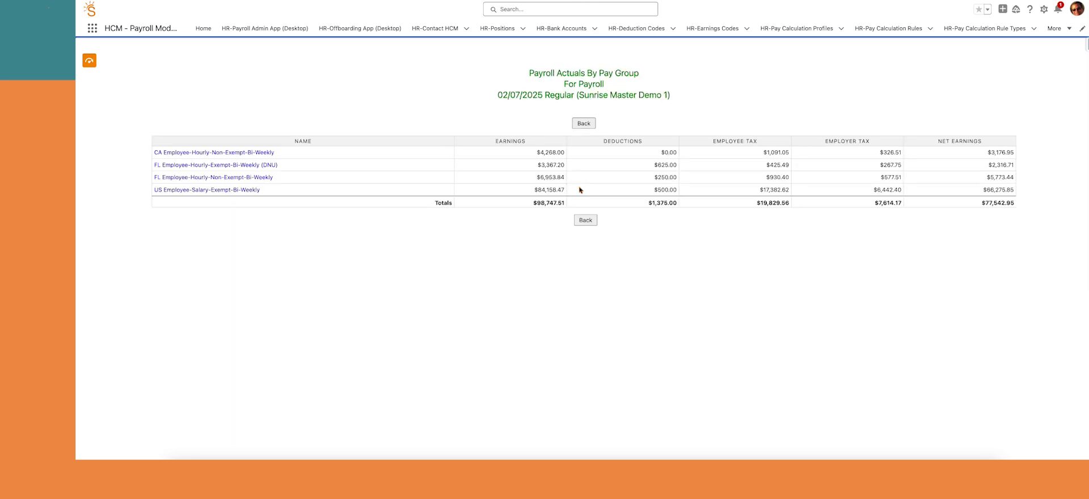
Open the 02/07/2025 Regular pay statement from Employee Self Service and view it as a PDF
{"action": "left_click", "coordinate": [583, 219]}
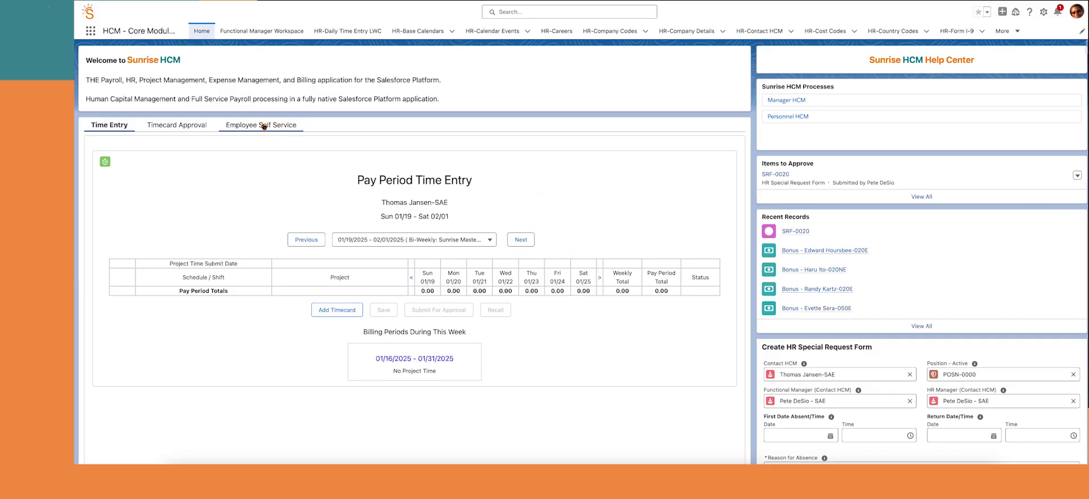
{"action": "left_click", "coordinate": [252, 126]}
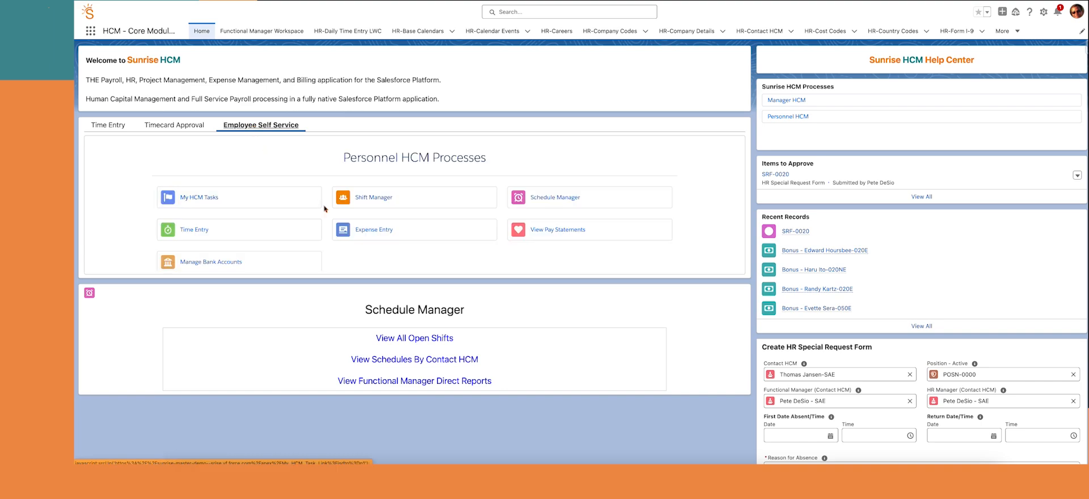
{"action": "left_click", "coordinate": [553, 231]}
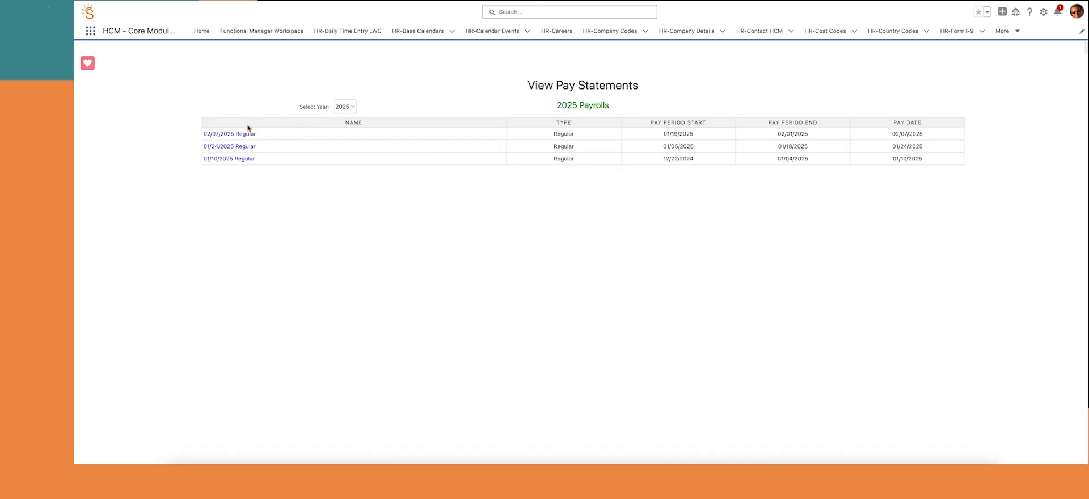
{"action": "left_click", "coordinate": [240, 135]}
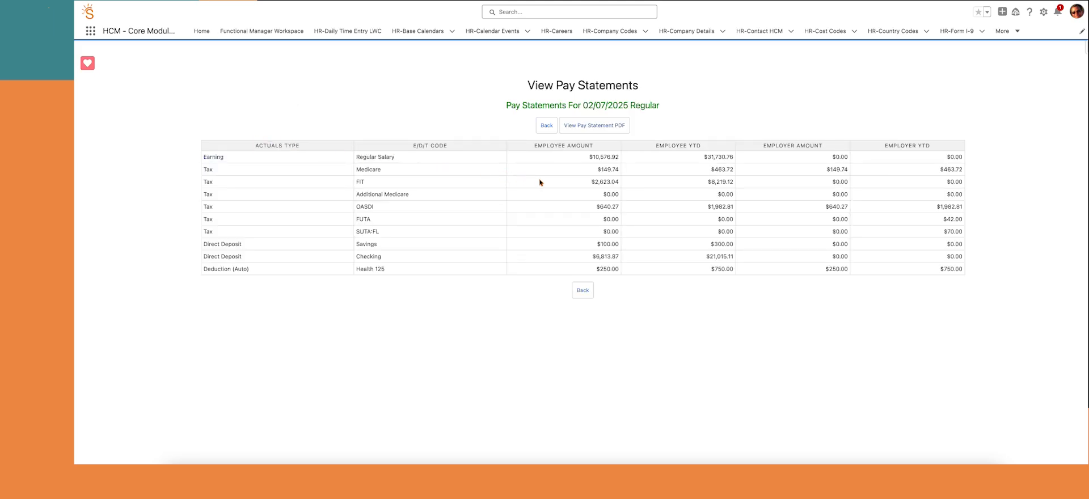
{"action": "left_click", "coordinate": [592, 126]}
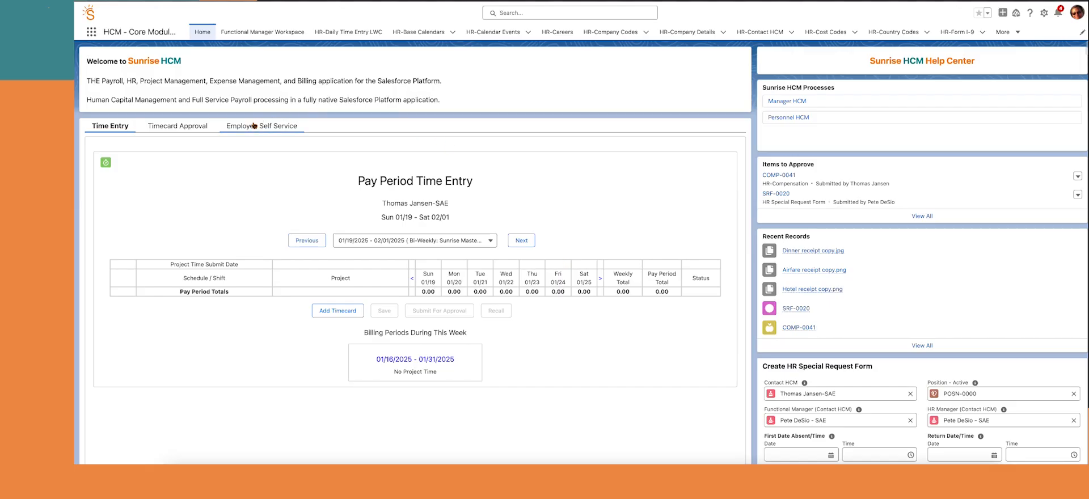
Create expense report 'Project expenses' for Global Media Project 2024 - 2025, Requirements phase
{"action": "left_click", "coordinate": [256, 127]}
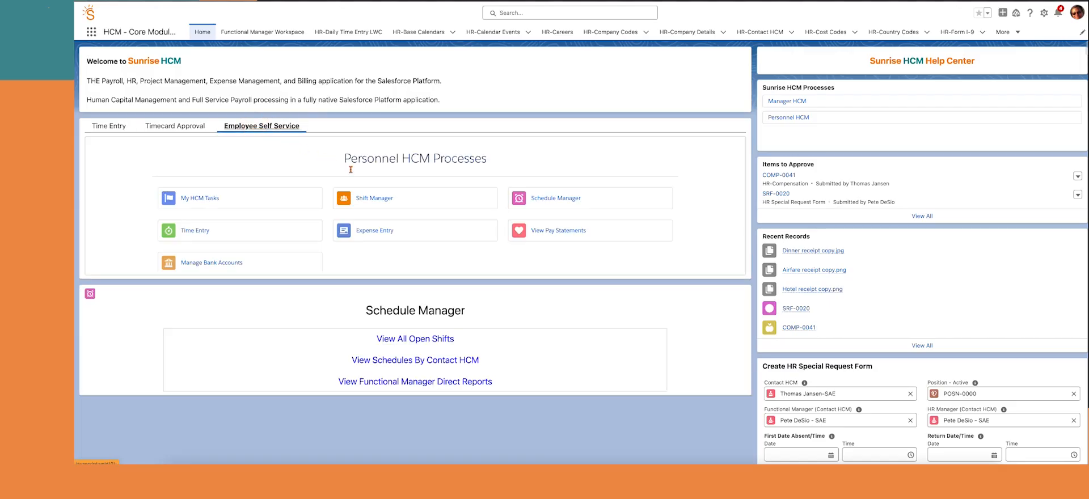
{"action": "left_click", "coordinate": [368, 232]}
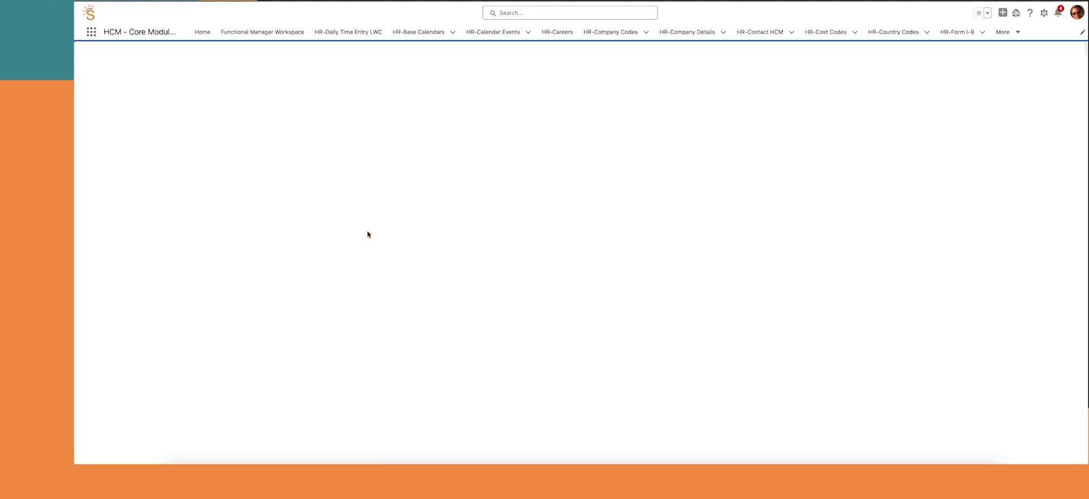
{"action": "left_click", "coordinate": [527, 224]}
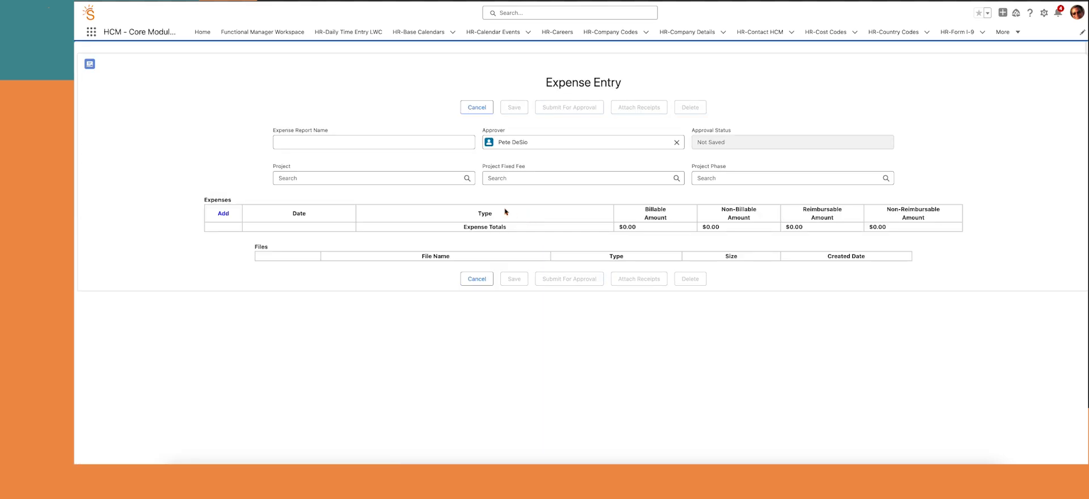
{"action": "left_click", "coordinate": [303, 142]}
{"action": "type", "text": "Pr"}
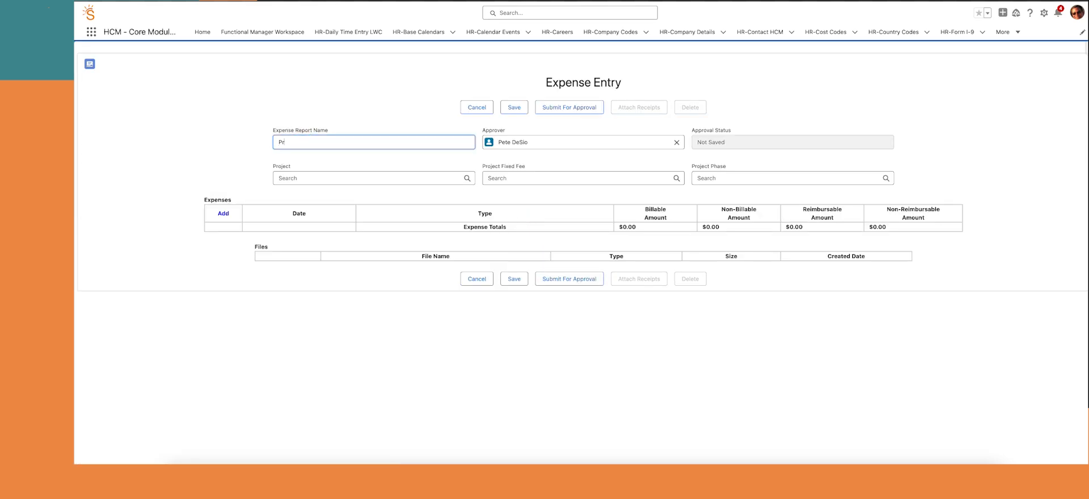
{"action": "type", "text": "oject expenses"}
{"action": "left_click", "coordinate": [298, 176]}
{"action": "type", "text": "g"}
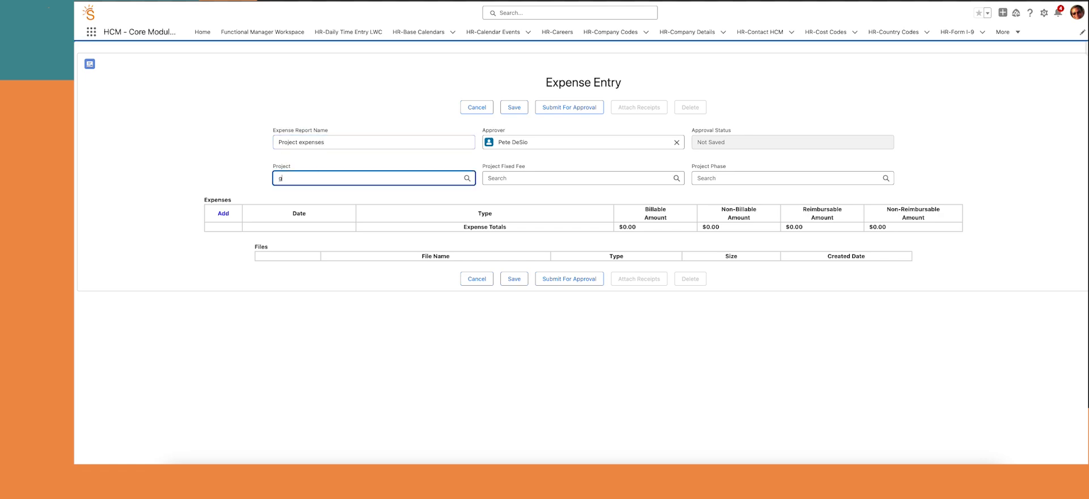
{"action": "type", "text": "lobal"}
{"action": "left_click", "coordinate": [300, 192]}
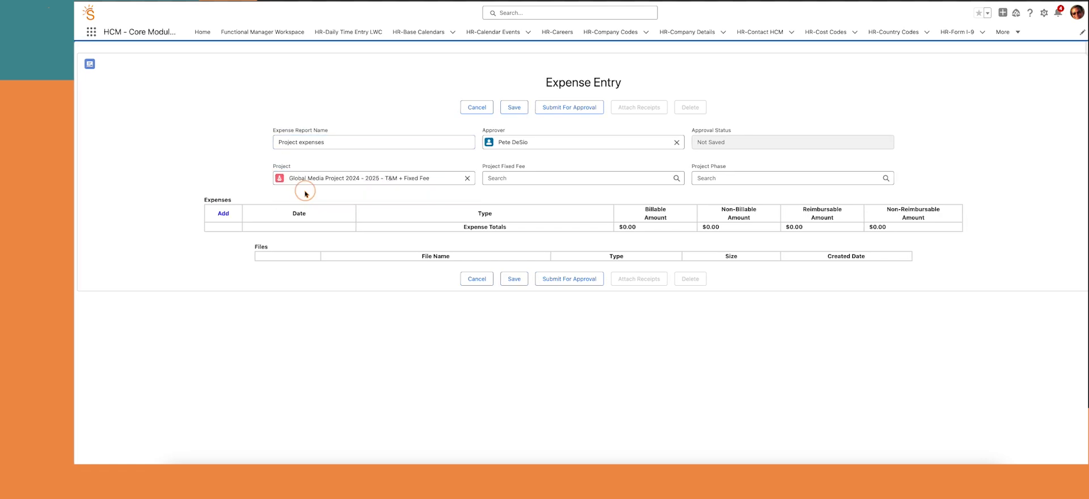
{"action": "left_click", "coordinate": [733, 178]}
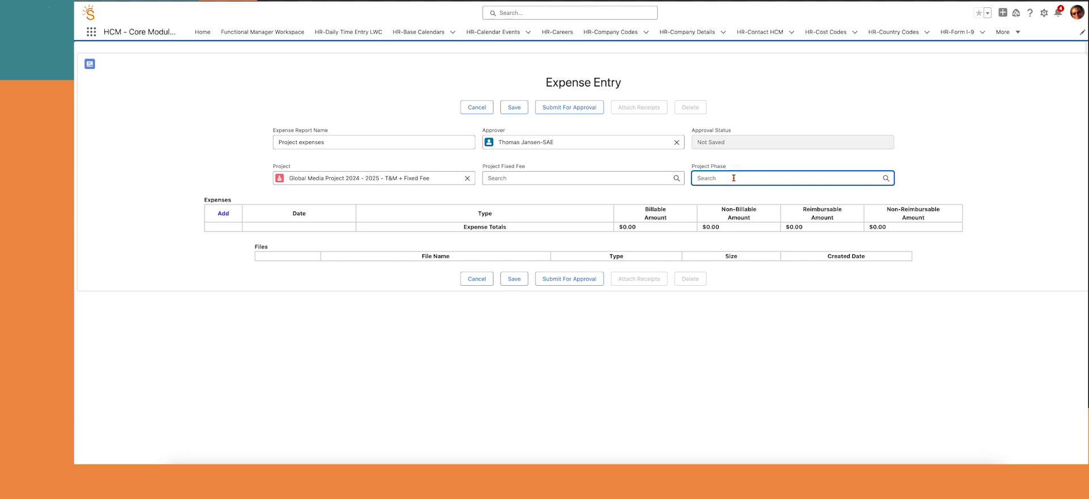
{"action": "type", "text": "requi"}
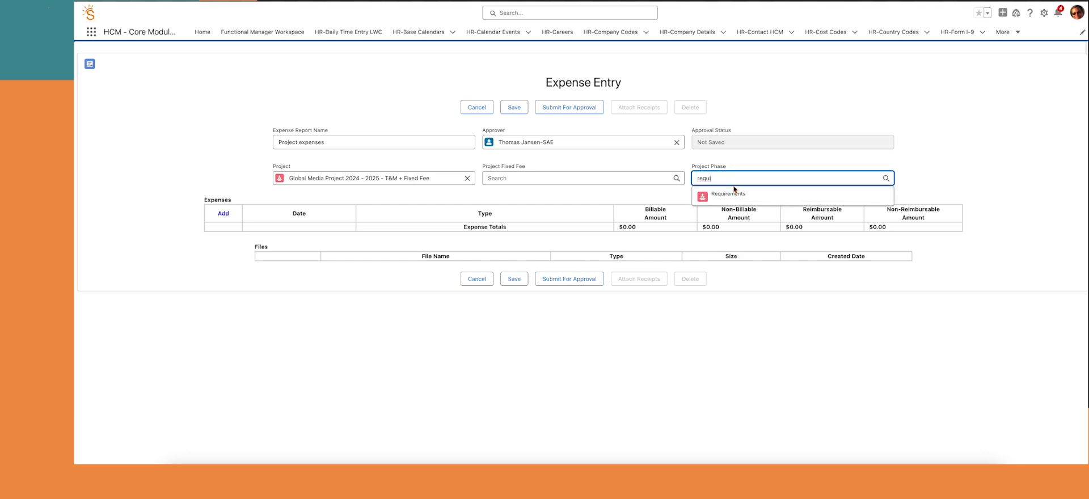
{"action": "left_click", "coordinate": [733, 193]}
Add an Airfare expense line with a $225 billable amount
{"action": "left_click", "coordinate": [225, 214]}
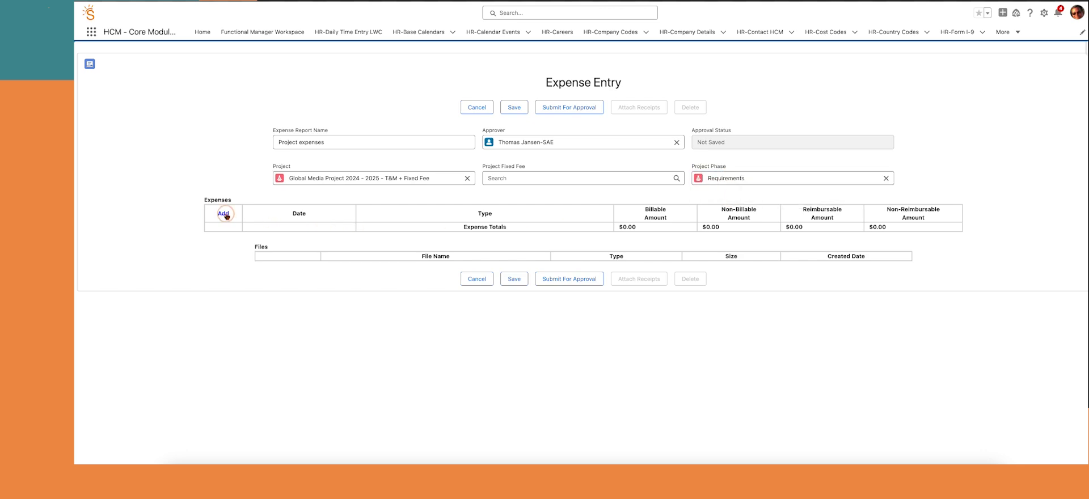
{"action": "left_click", "coordinate": [390, 230]}
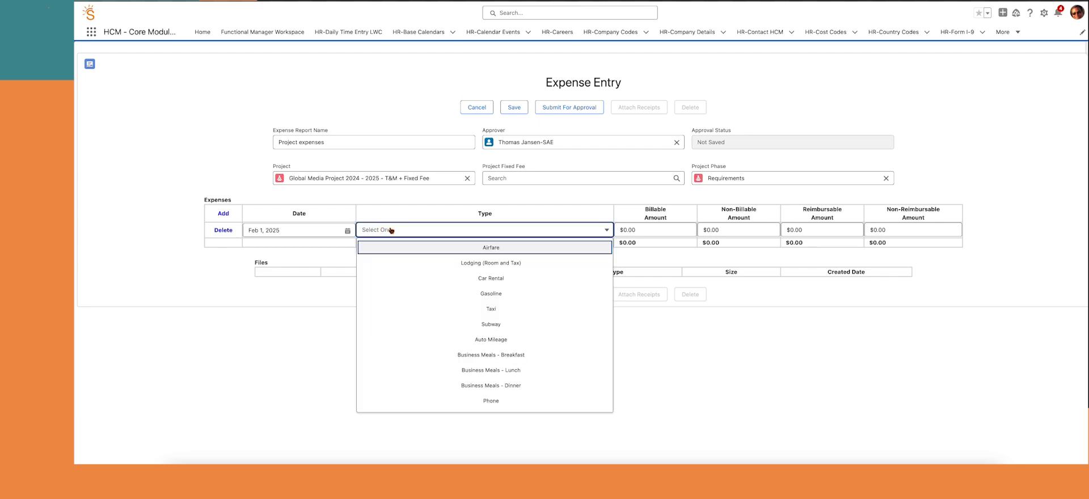
{"action": "left_click", "coordinate": [493, 248]}
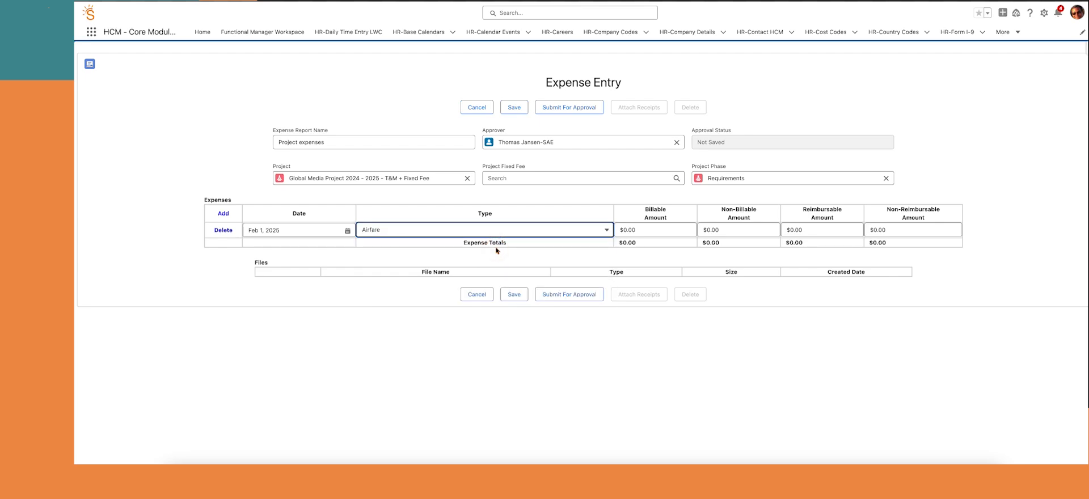
{"action": "left_click", "coordinate": [628, 230]}
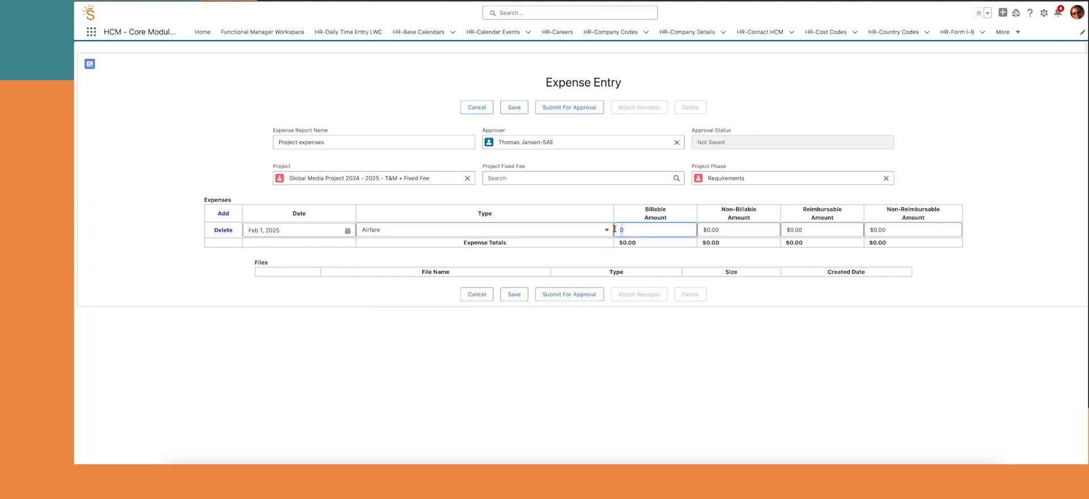
{"action": "type", "text": "225"}
{"action": "key", "text": "Tab"}
{"action": "key", "text": "Tab"}
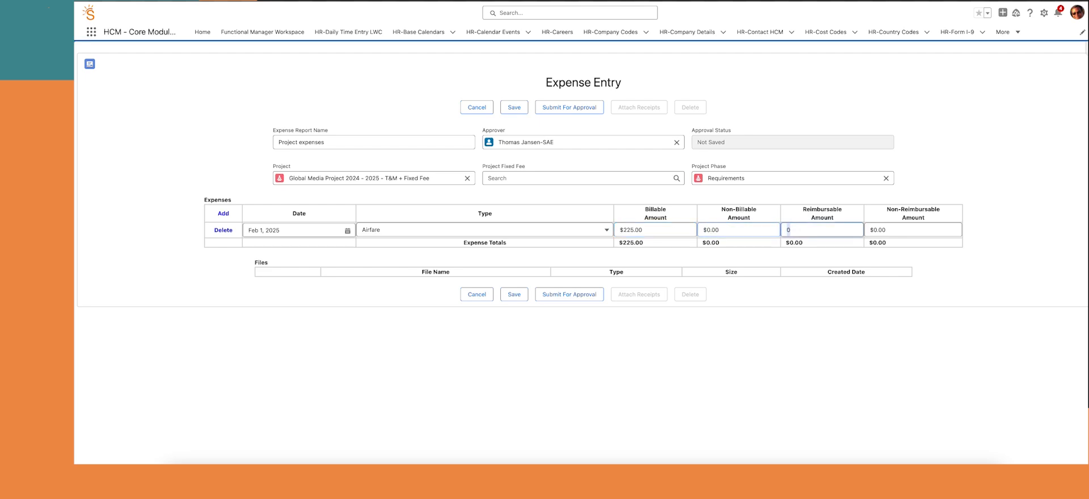
{"action": "type", "text": "225.00"}
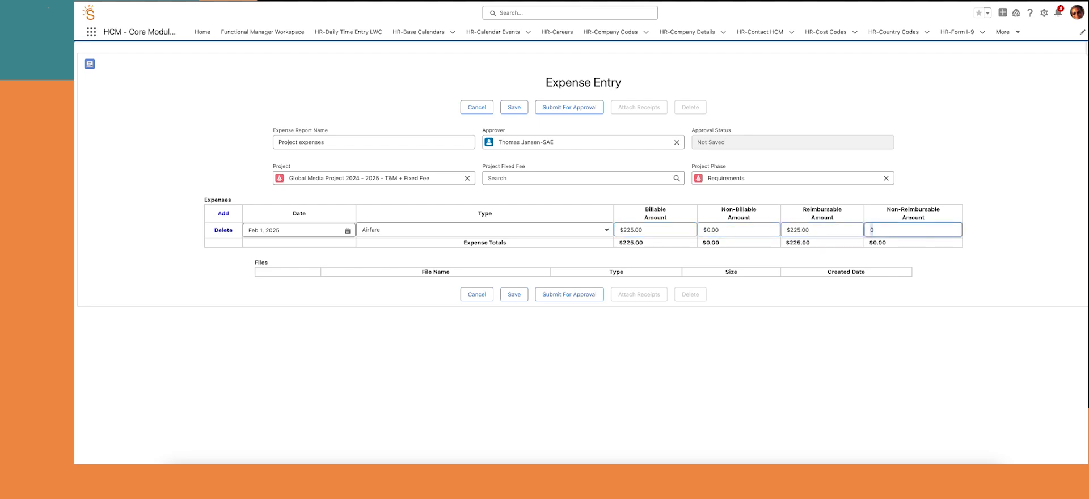
Add a Lodging (Room and Tax) line with a $556.02 billable amount
{"action": "left_click", "coordinate": [224, 214]}
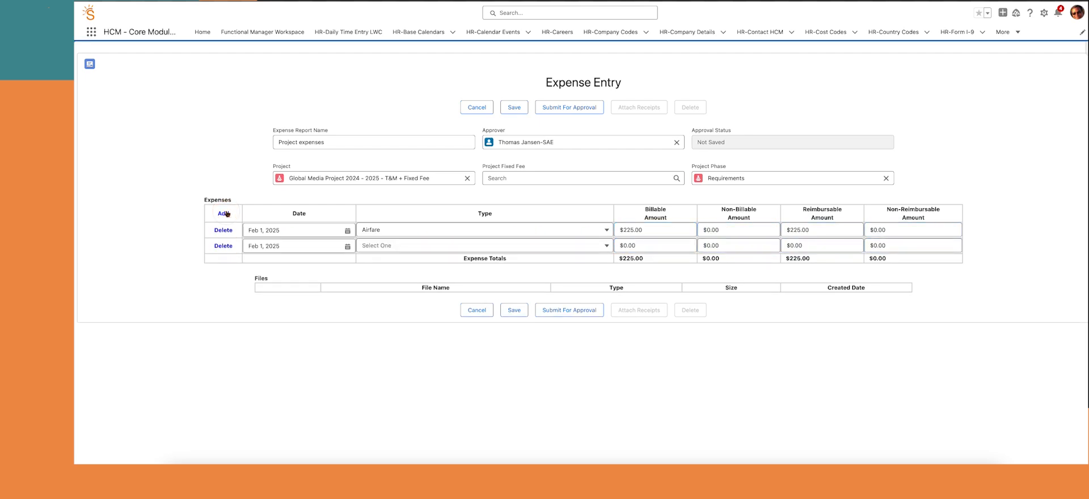
{"action": "left_click", "coordinate": [391, 249]}
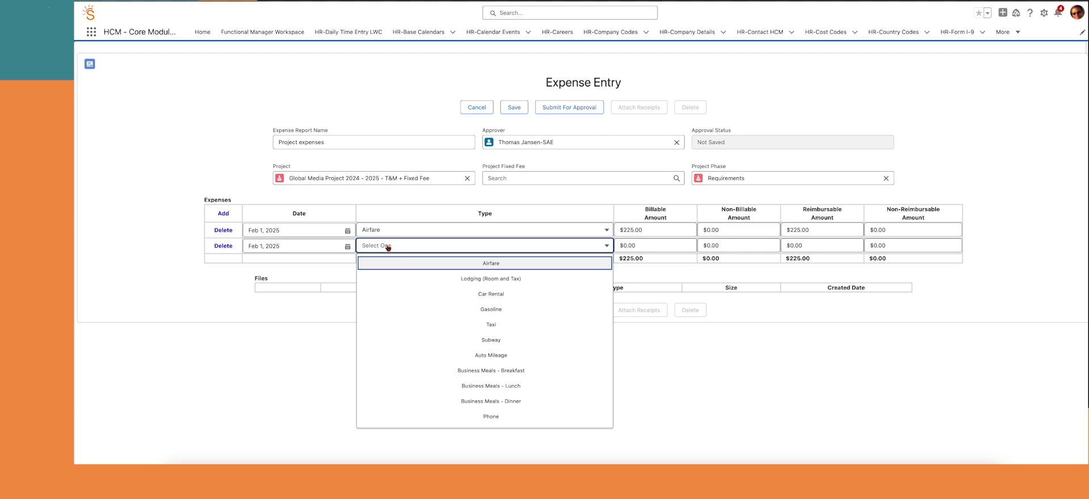
{"action": "left_click", "coordinate": [480, 282]}
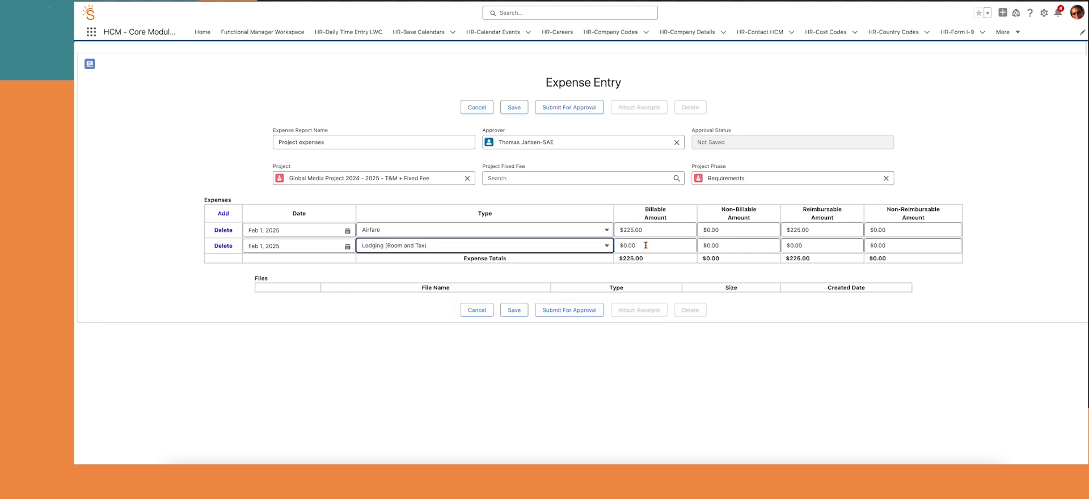
{"action": "left_click", "coordinate": [622, 245]}
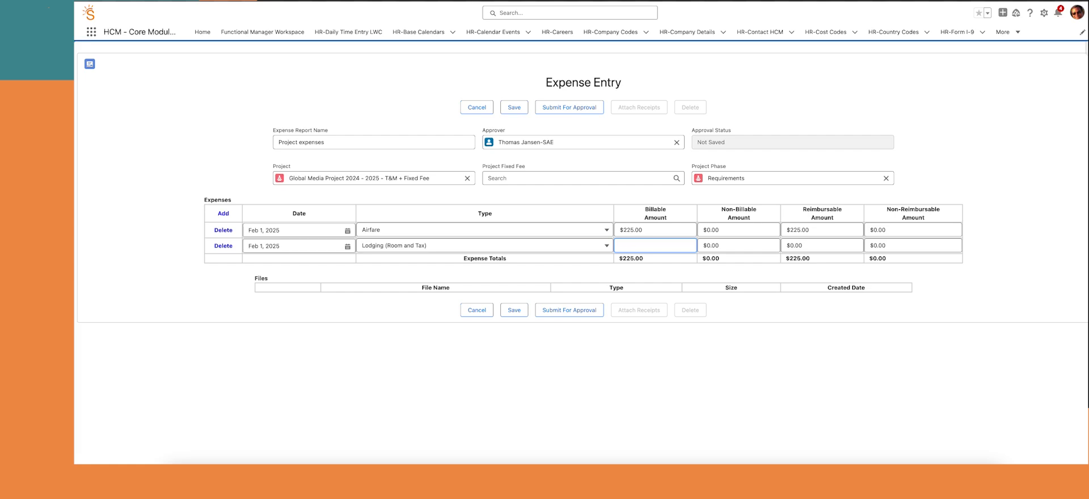
{"action": "type", "text": "556"}
{"action": "key", "text": "Tab"}
{"action": "key", "text": "Tab"}
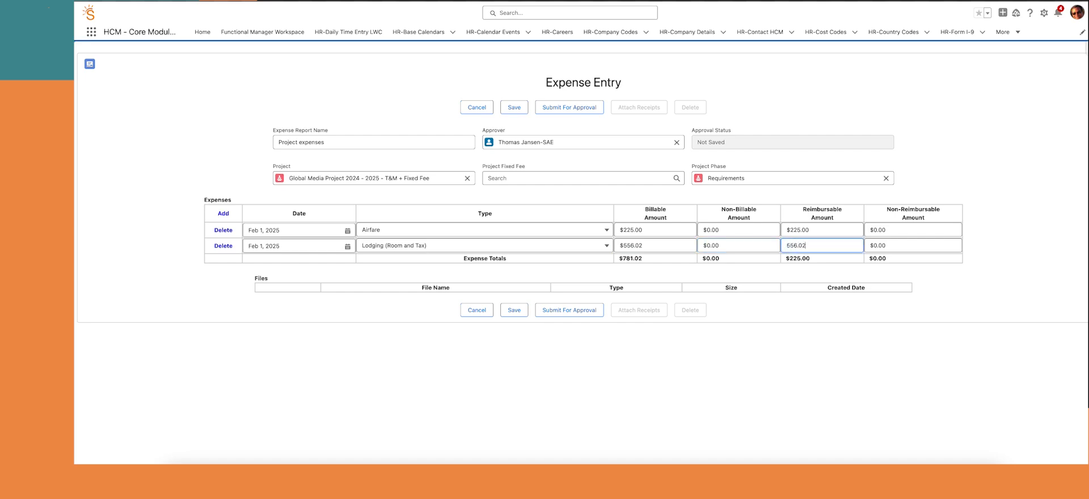
Add a Business Meals - Dinner line with a $49.52 billable amount
{"action": "left_click", "coordinate": [223, 214]}
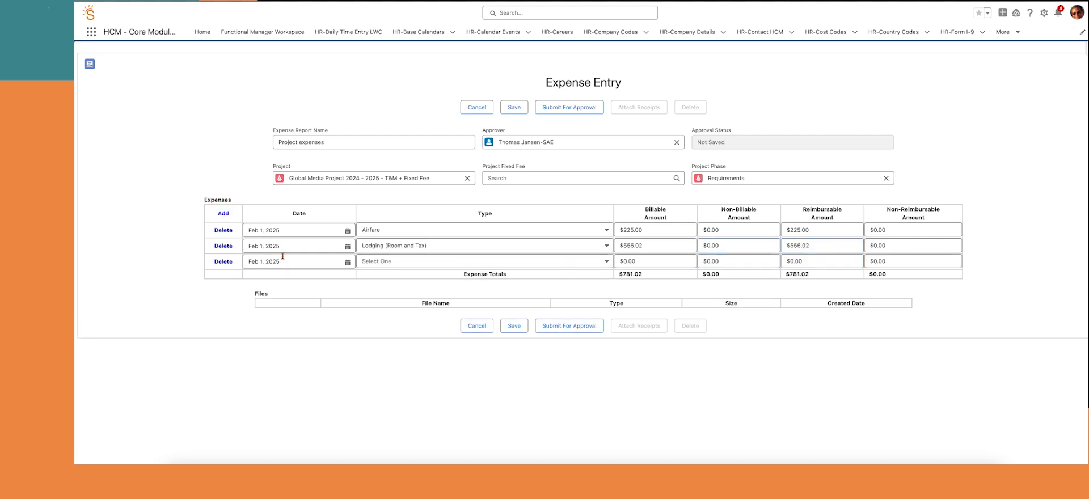
{"action": "left_click", "coordinate": [383, 263]}
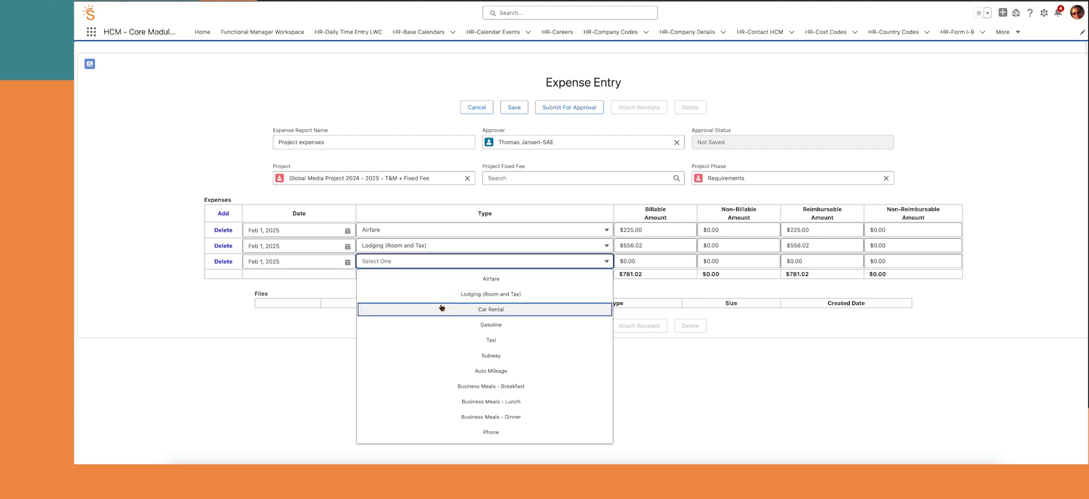
{"action": "left_click", "coordinate": [479, 418]}
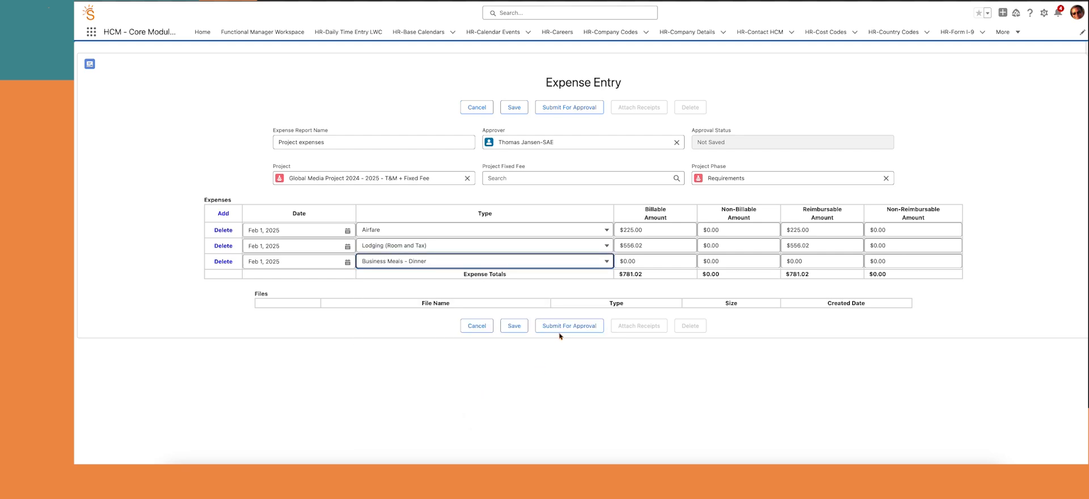
{"action": "left_click", "coordinate": [629, 258]}
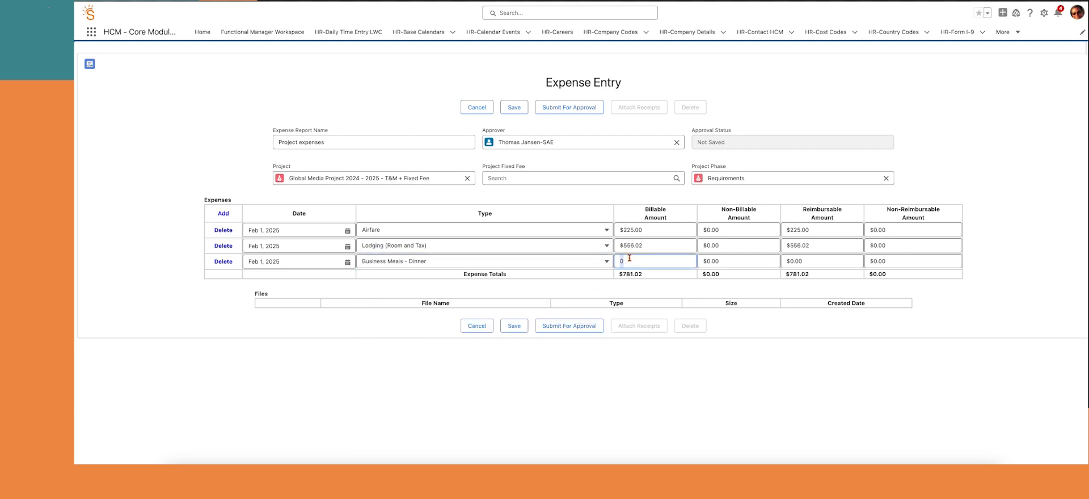
{"action": "type", "text": "49.52"}
{"action": "key", "text": "Tab"}
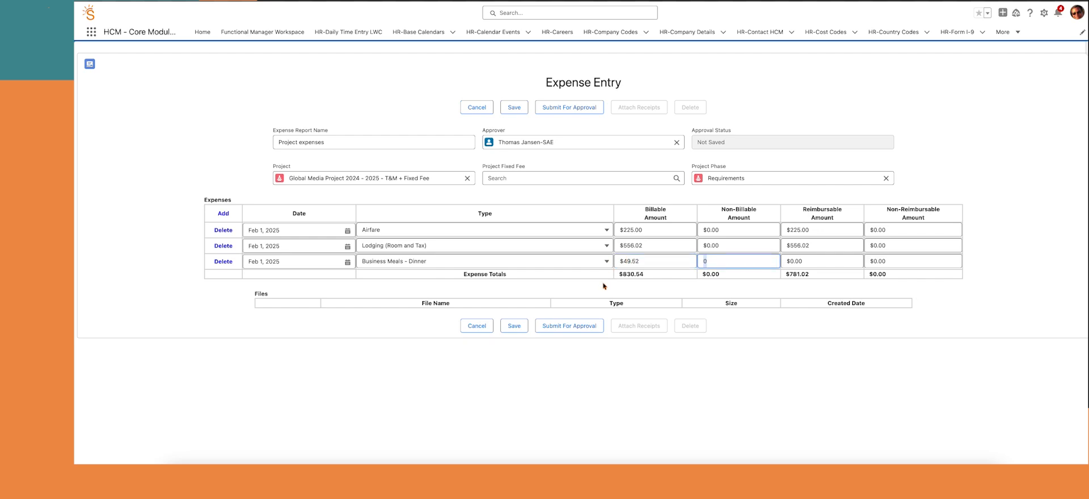
After the amount-mismatch error, set the dinner line's reimbursable amount to $49.52 and save again
{"action": "left_click", "coordinate": [514, 327]}
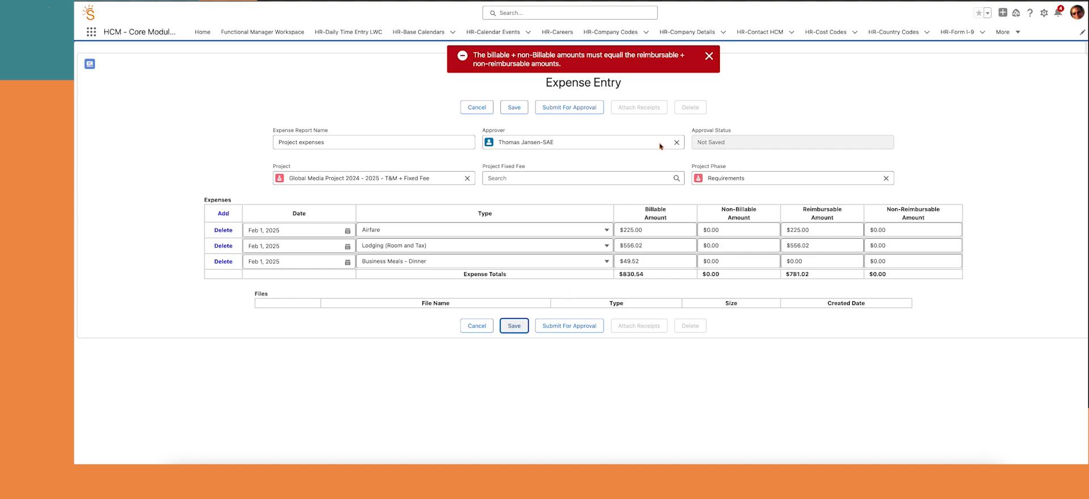
{"action": "left_click", "coordinate": [709, 56]}
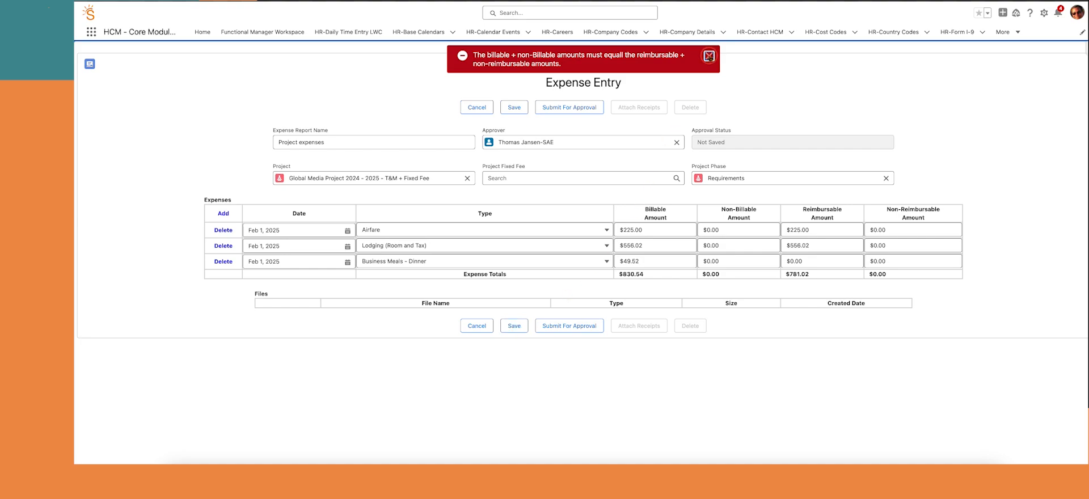
{"action": "left_click", "coordinate": [813, 260]}
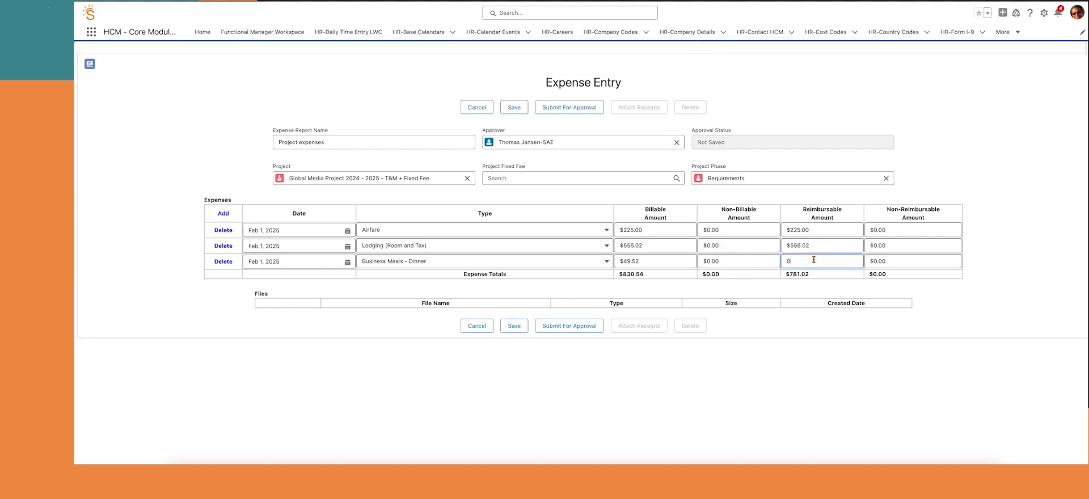
{"action": "type", "text": "49.52"}
{"action": "left_click", "coordinate": [516, 326]}
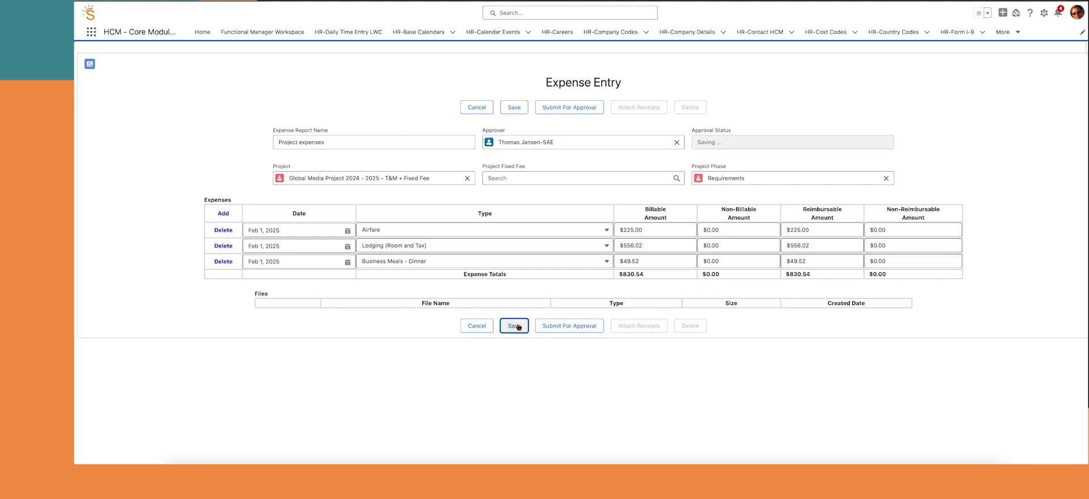
{"action": "left_click", "coordinate": [639, 326]}
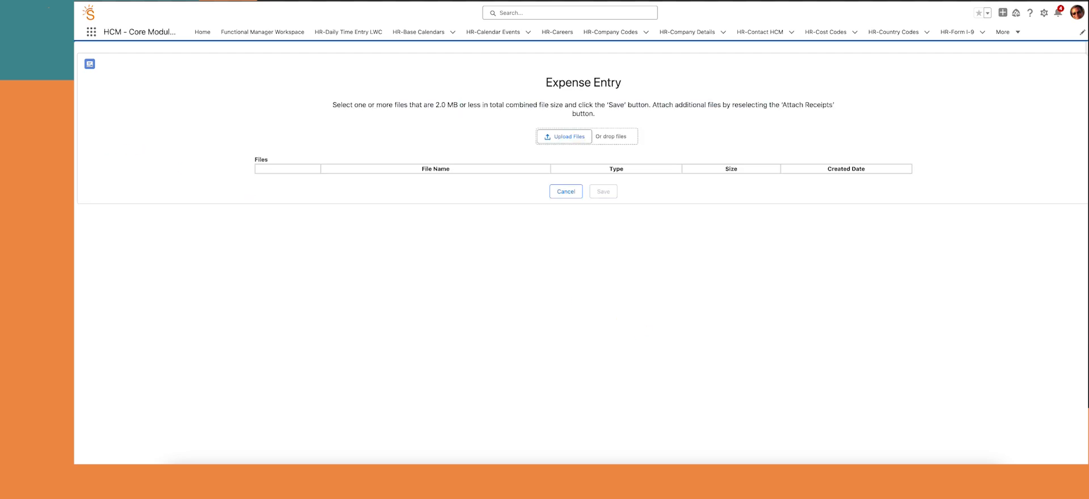
{"action": "left_click_drag", "start_coordinate": [386, 188], "coordinate": [620, 141]}
{"action": "left_click", "coordinate": [607, 220]}
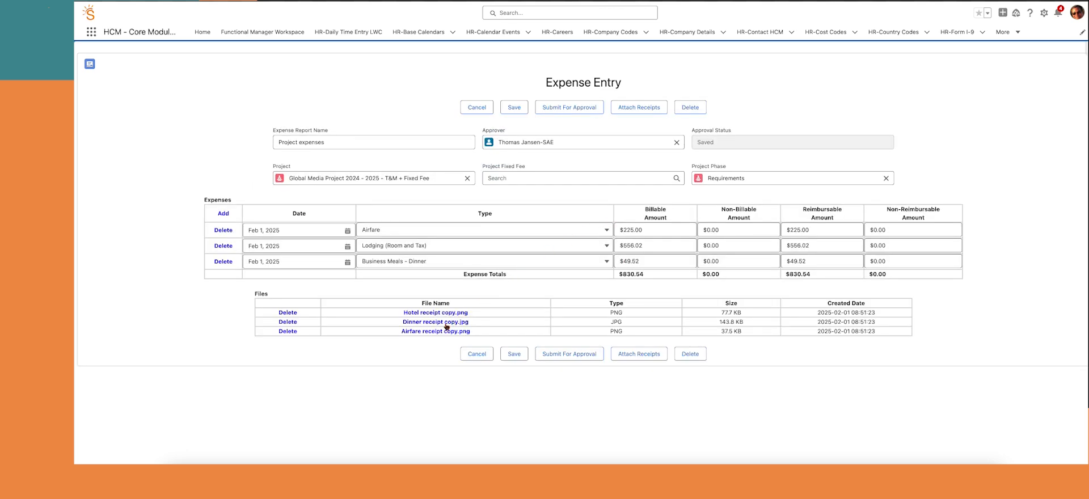
{"action": "left_click", "coordinate": [447, 314]}
{"action": "left_click", "coordinate": [410, 321]}
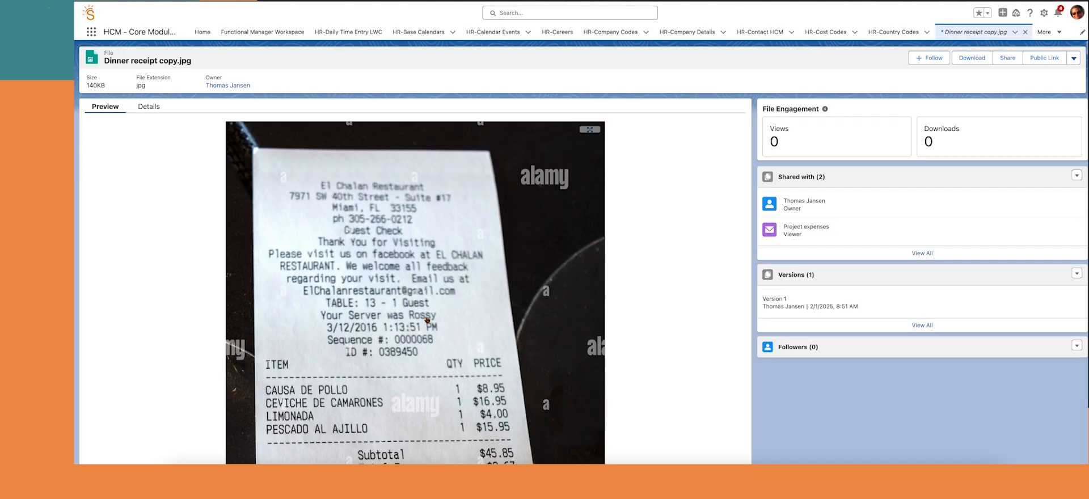
{"action": "scroll", "coordinate": [427, 319], "scroll_direction": "down", "scroll_amount": 3}
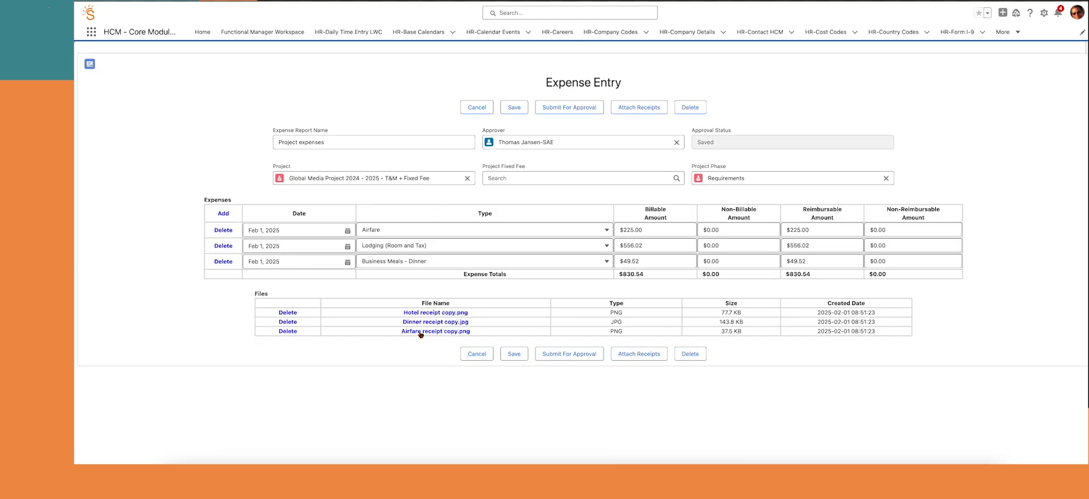
{"action": "left_click", "coordinate": [419, 332]}
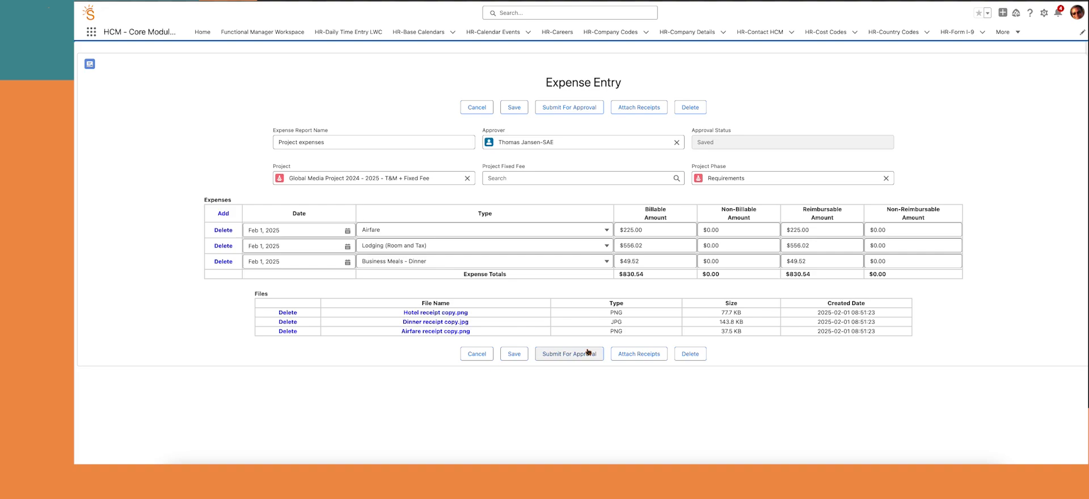
Submit the Project expenses report, then approve it from the Manager HCM Expense Approval queue
{"action": "left_click", "coordinate": [587, 352]}
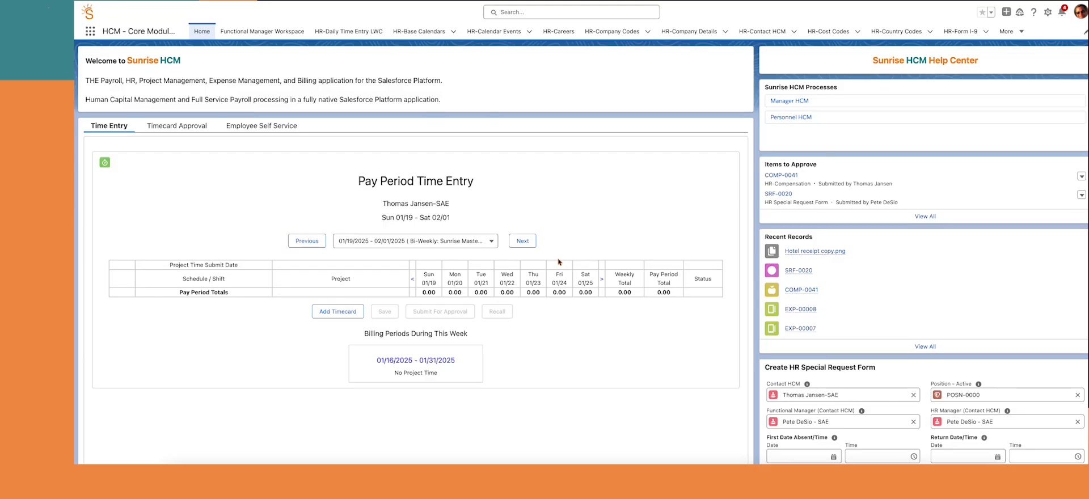
{"action": "left_click", "coordinate": [788, 101]}
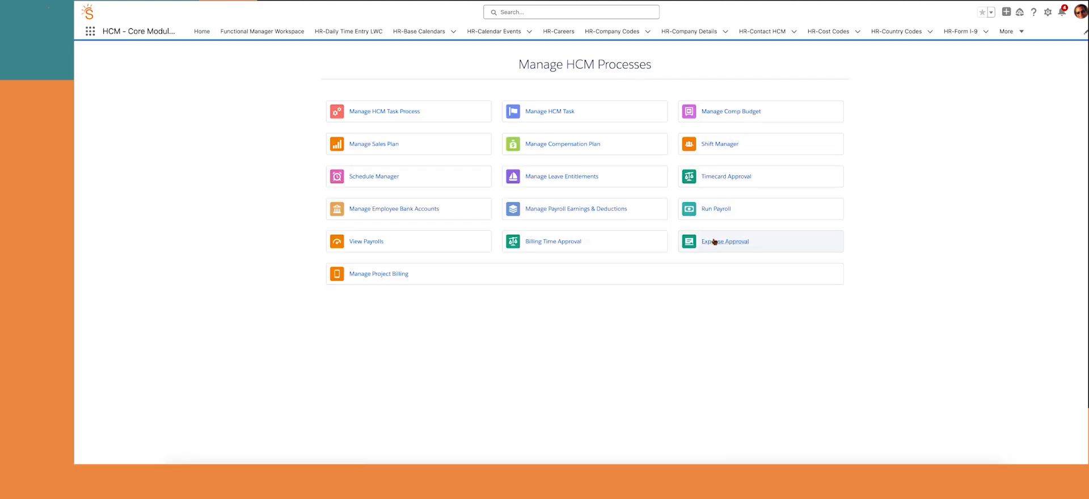
{"action": "left_click", "coordinate": [715, 244]}
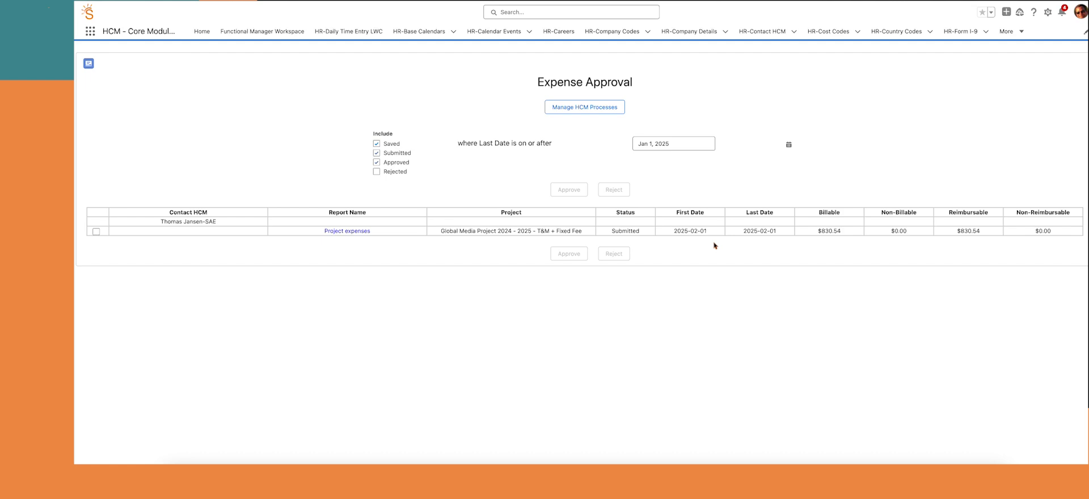
{"action": "left_click", "coordinate": [355, 231]}
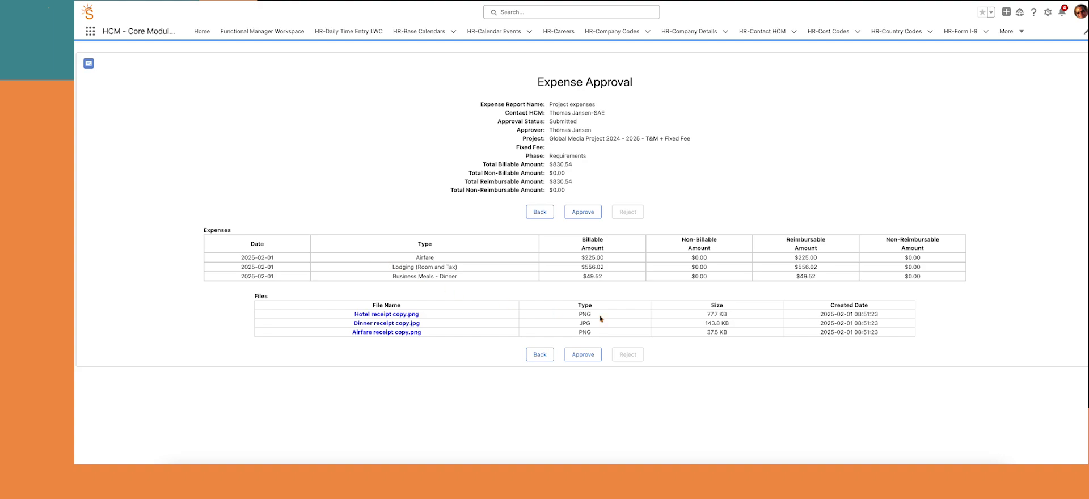
{"action": "left_click", "coordinate": [590, 355]}
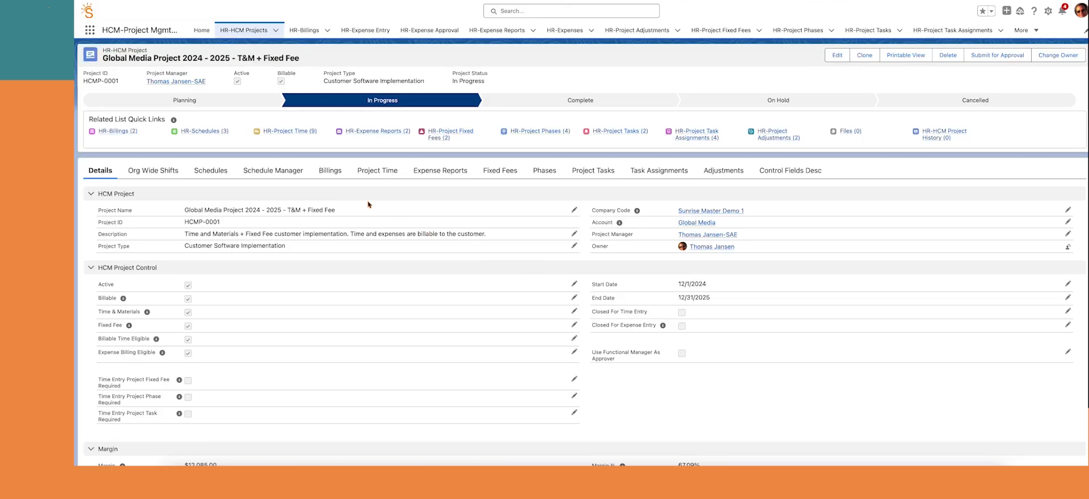
Scroll through the project's margin, hours, billing and cost details, then show its three schedules
{"action": "scroll", "coordinate": [368, 204], "scroll_direction": "down", "scroll_amount": 1}
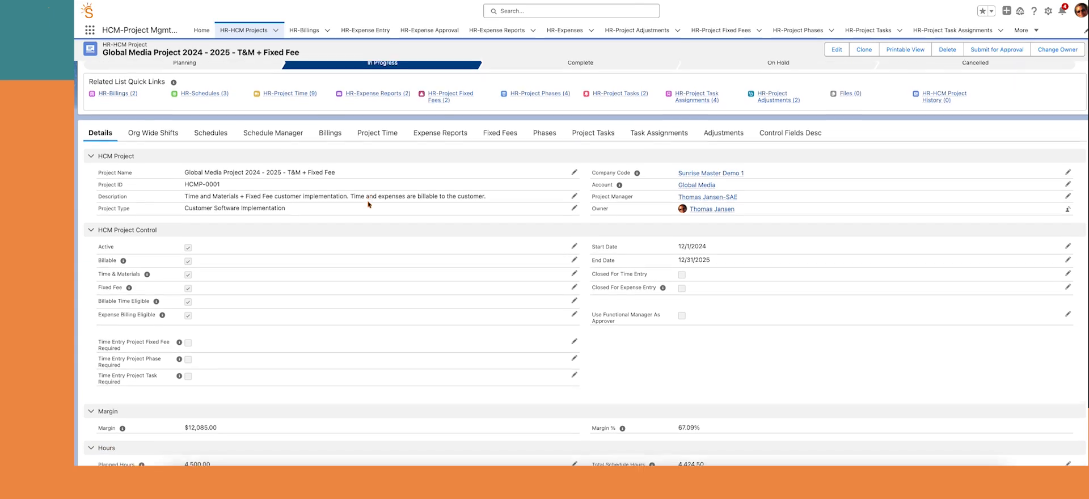
{"action": "scroll", "coordinate": [368, 204], "scroll_direction": "down", "scroll_amount": 2}
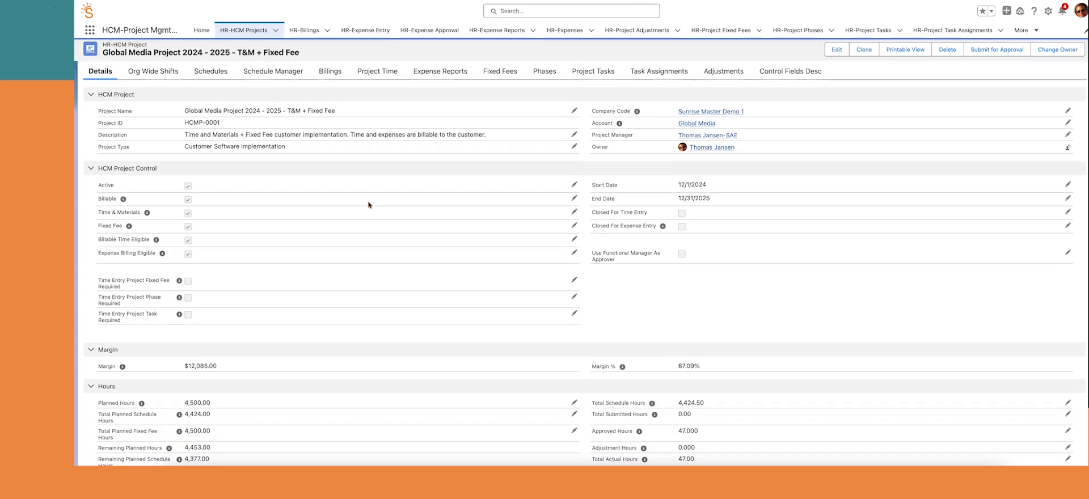
{"action": "scroll", "coordinate": [368, 204], "scroll_direction": "down", "scroll_amount": 1}
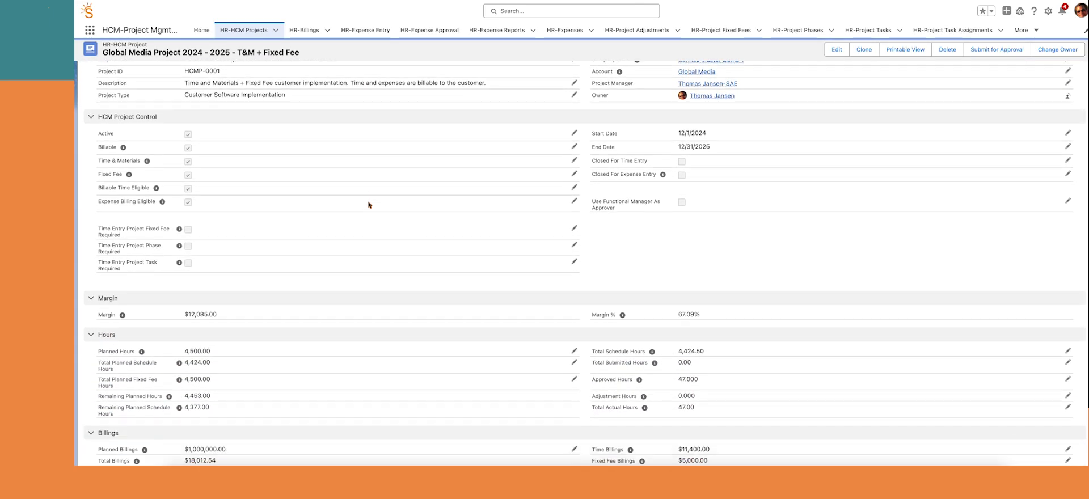
{"action": "scroll", "coordinate": [368, 205], "scroll_direction": "down", "scroll_amount": 2}
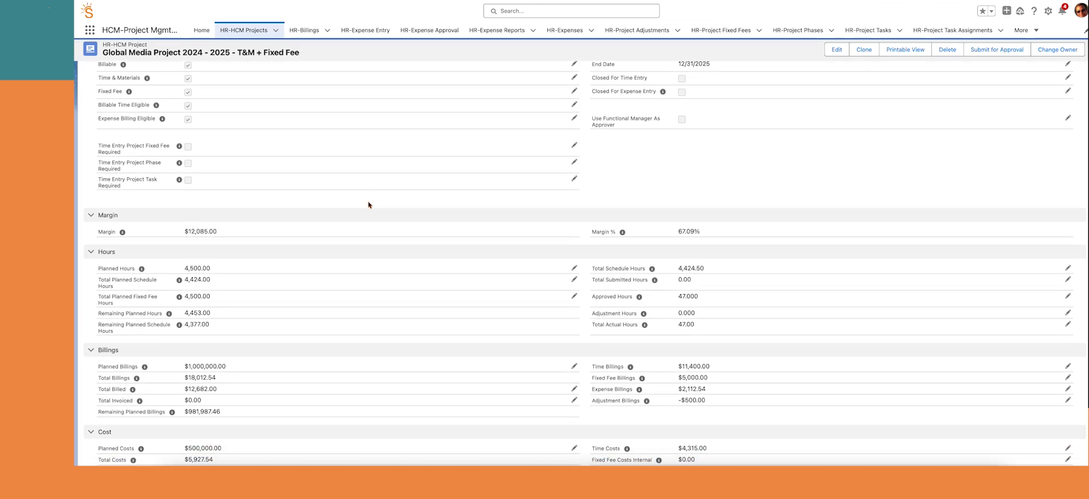
{"action": "scroll", "coordinate": [368, 204], "scroll_direction": "down", "scroll_amount": 1}
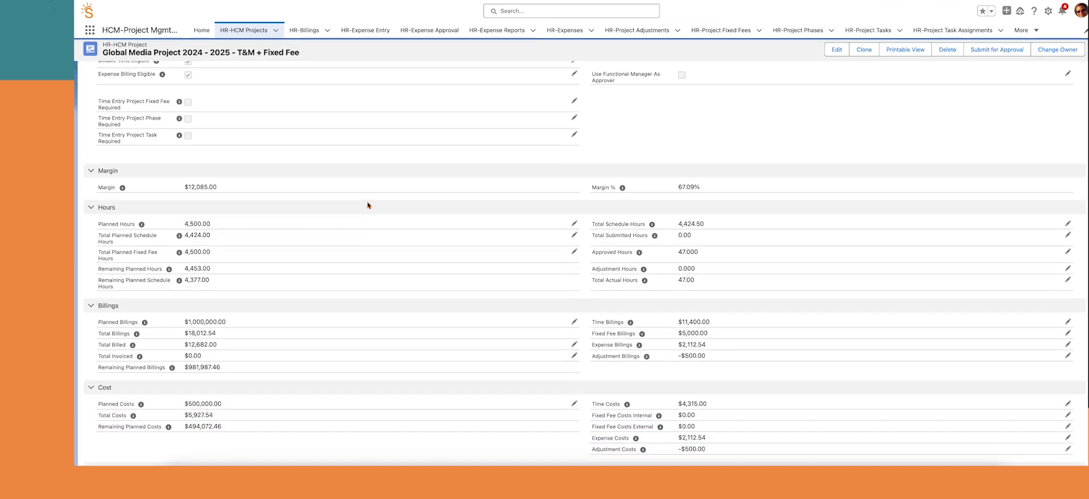
{"action": "scroll", "coordinate": [368, 205], "scroll_direction": "down", "scroll_amount": 2}
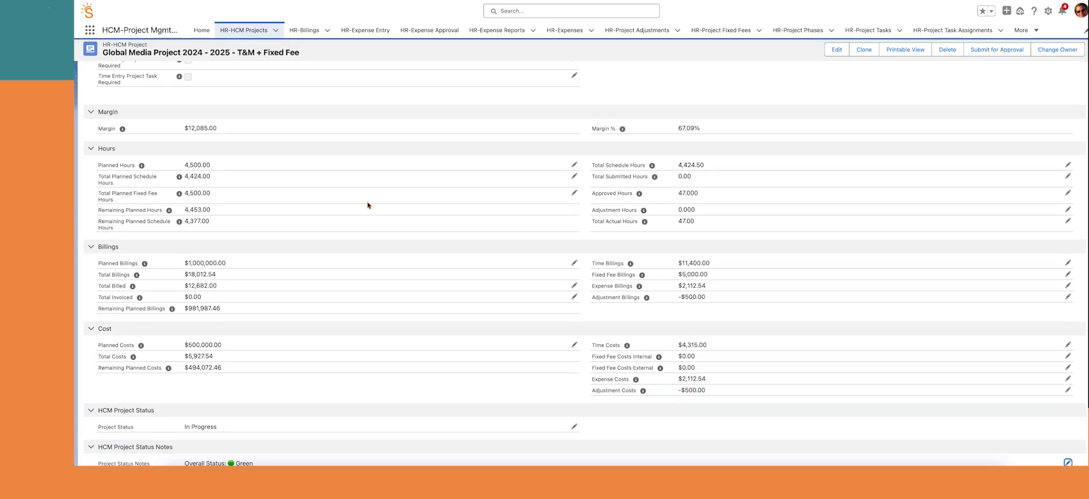
{"action": "scroll", "coordinate": [368, 205], "scroll_direction": "down", "scroll_amount": 2}
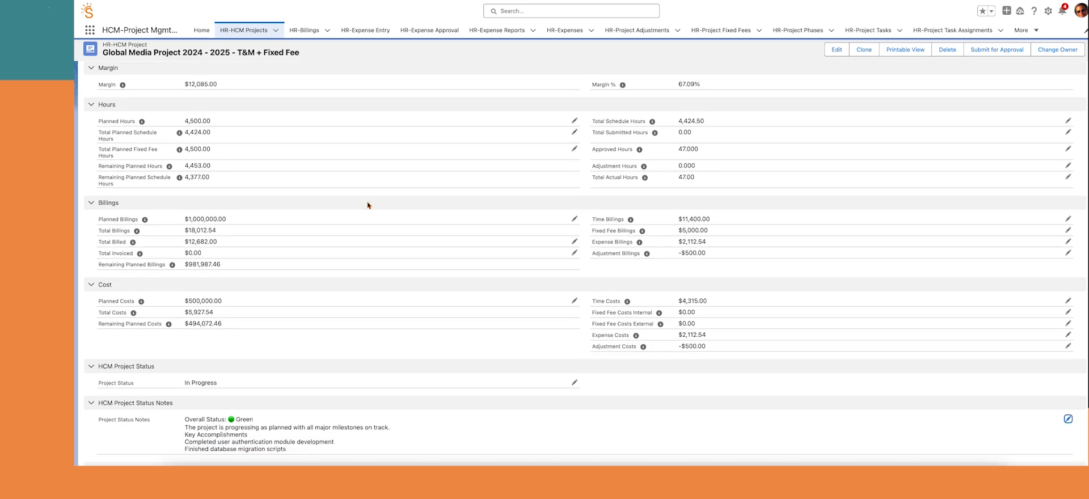
{"action": "scroll", "coordinate": [368, 206], "scroll_direction": "down", "scroll_amount": 1}
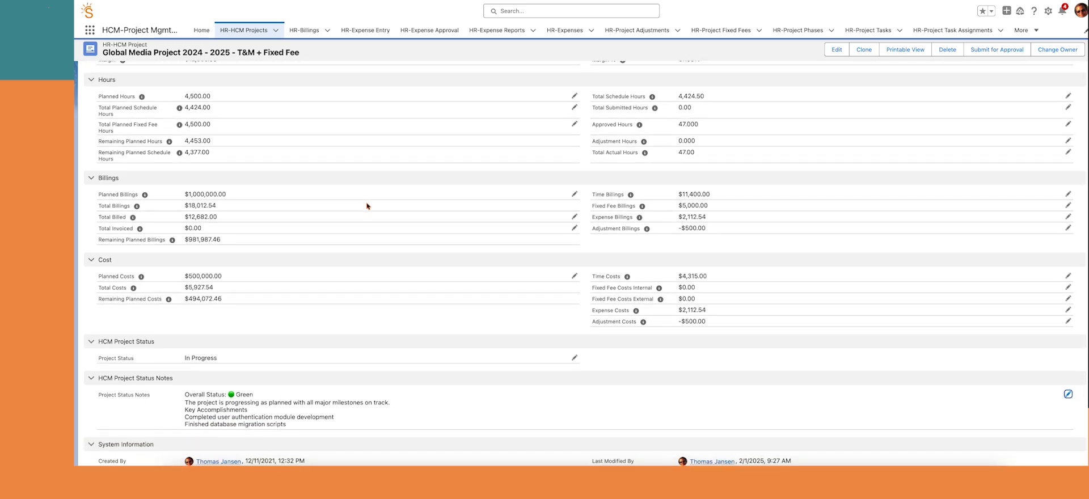
{"action": "scroll", "coordinate": [366, 206], "scroll_direction": "up", "scroll_amount": 5}
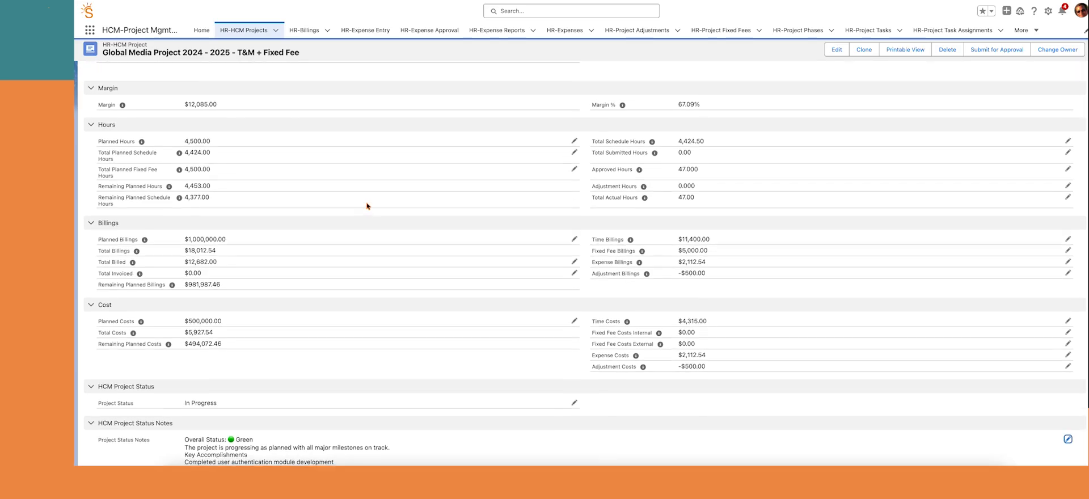
{"action": "scroll", "coordinate": [367, 206], "scroll_direction": "up", "scroll_amount": 10}
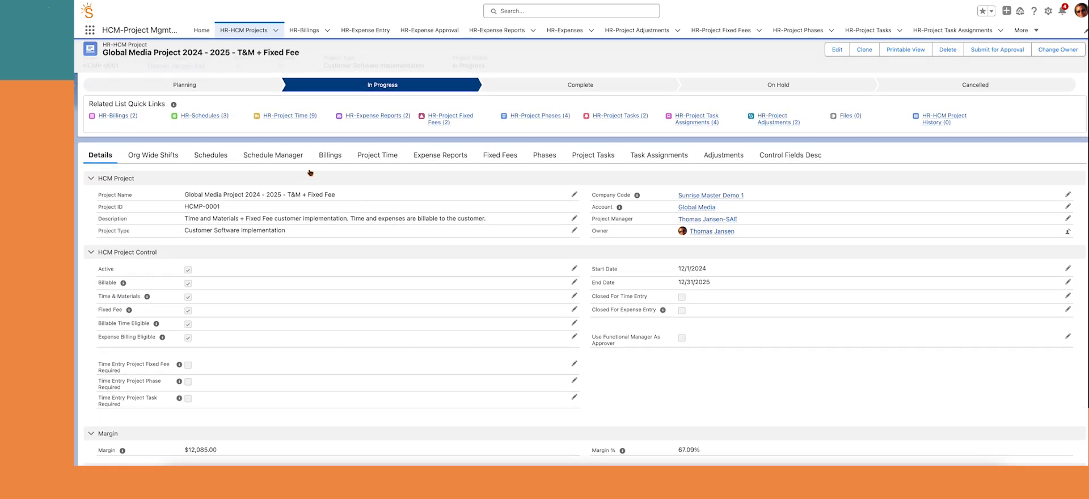
{"action": "left_click", "coordinate": [211, 158]}
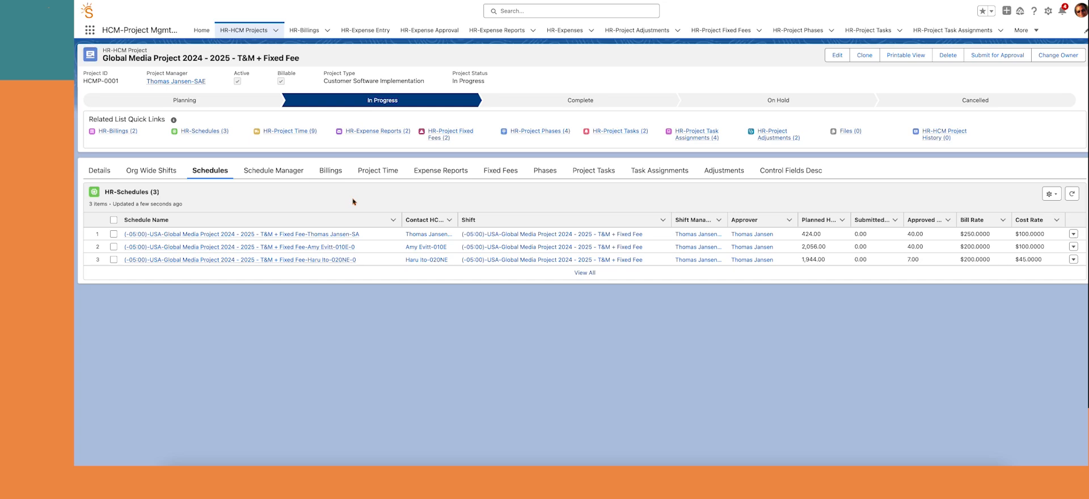
View Billings, Project Time, Expense Reports (Project expenses approved, $830.54), Fixed Fees, Phases, Task Assignments and Adjustments
{"action": "left_click", "coordinate": [332, 173]}
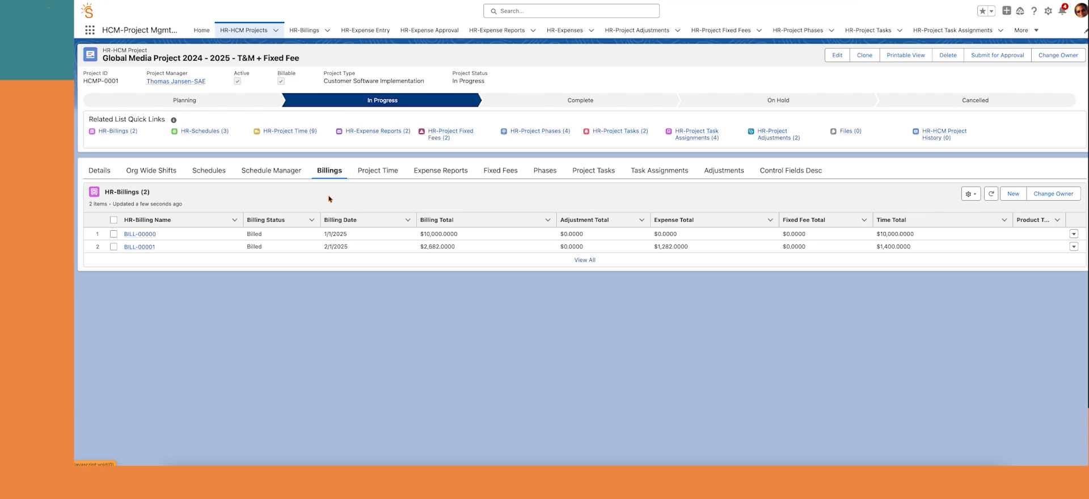
{"action": "left_click", "coordinate": [374, 172]}
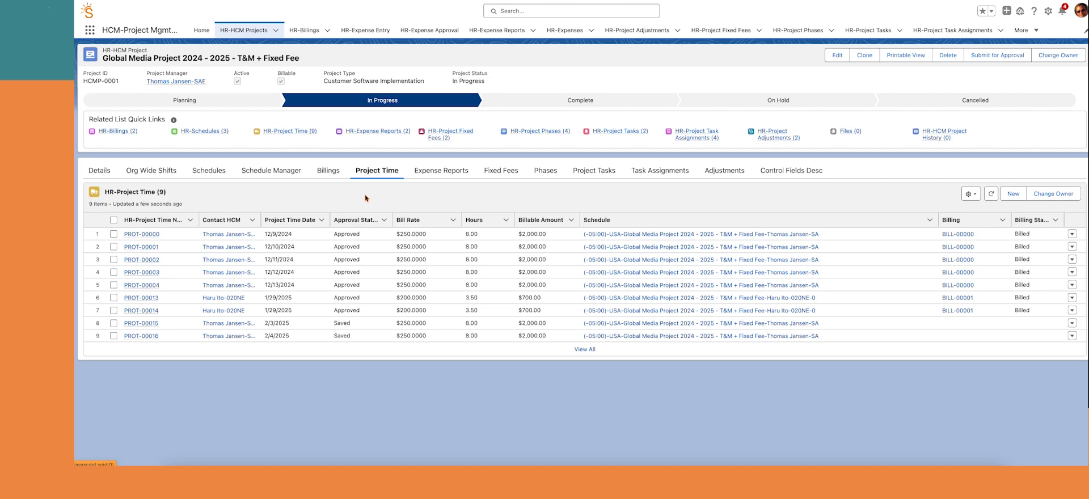
{"action": "left_click", "coordinate": [446, 173]}
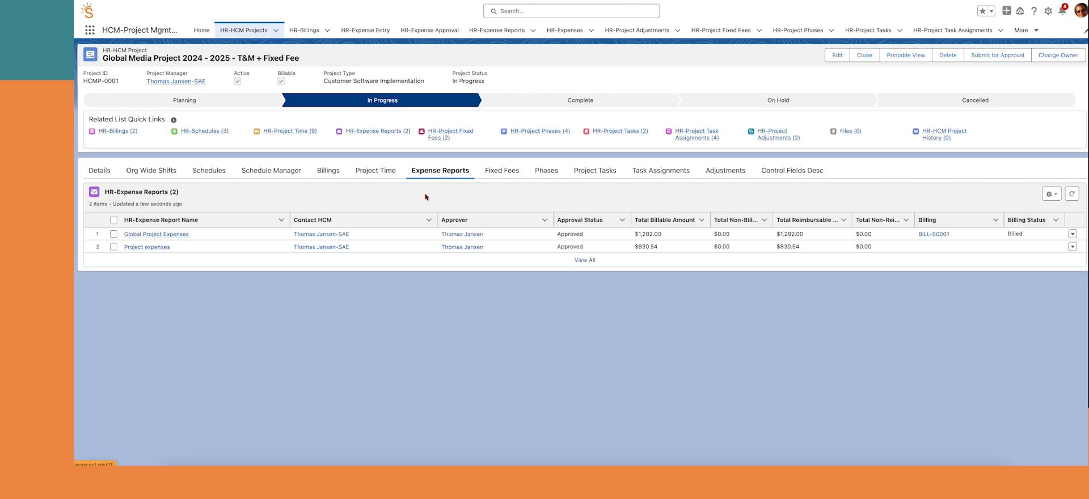
{"action": "left_click", "coordinate": [500, 171]}
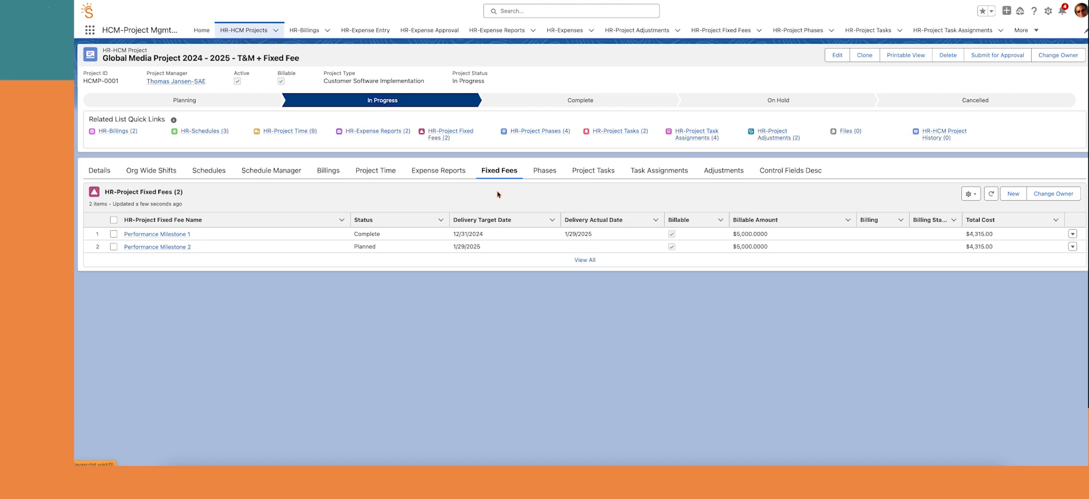
{"action": "left_click", "coordinate": [545, 171]}
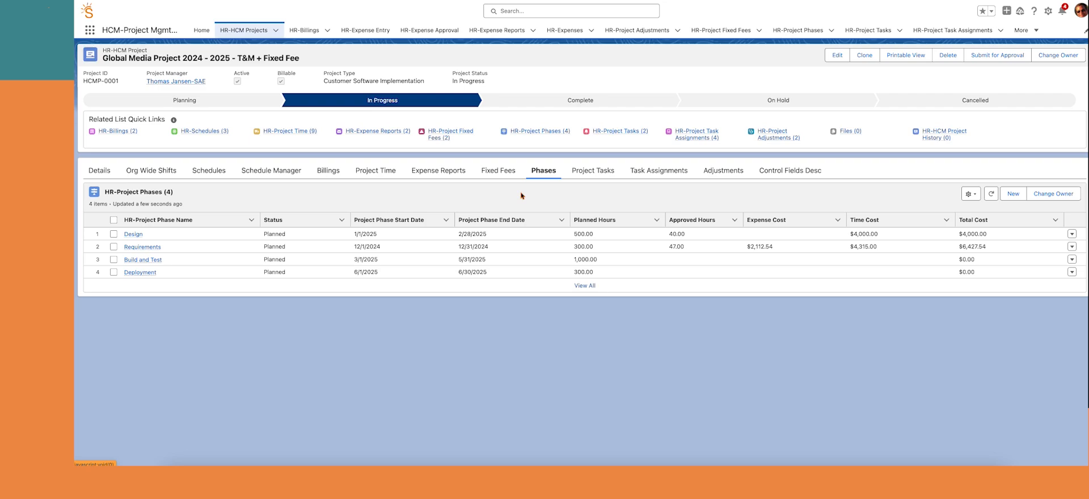
{"action": "left_click", "coordinate": [652, 172]}
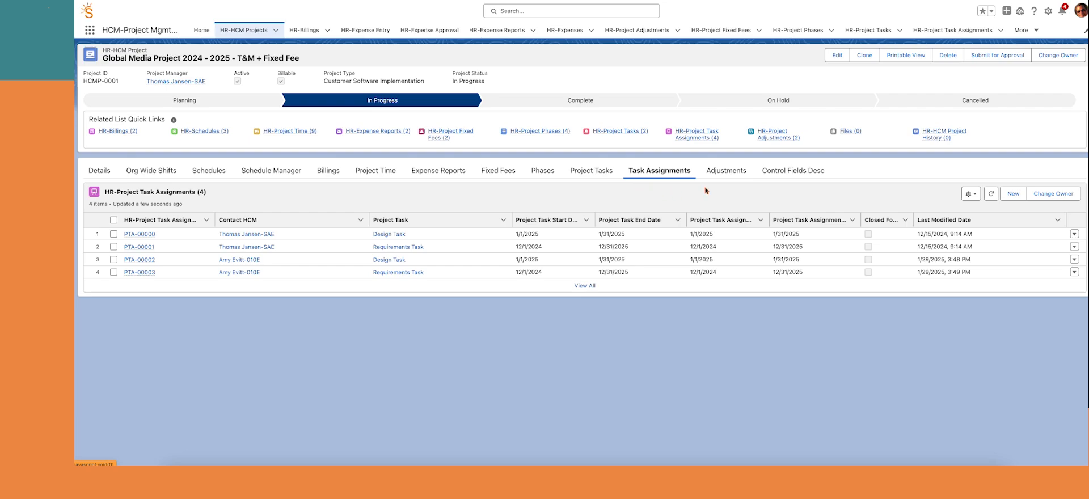
{"action": "left_click", "coordinate": [727, 171]}
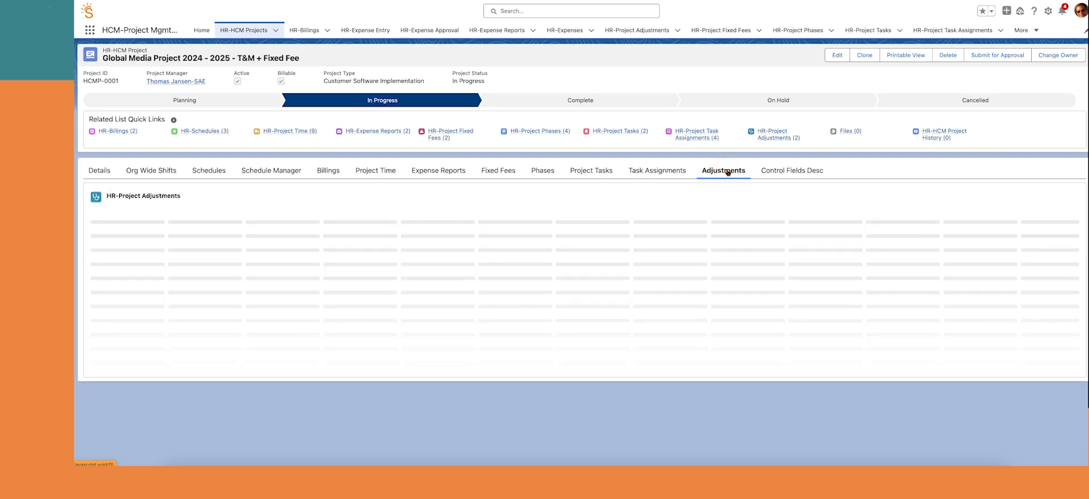
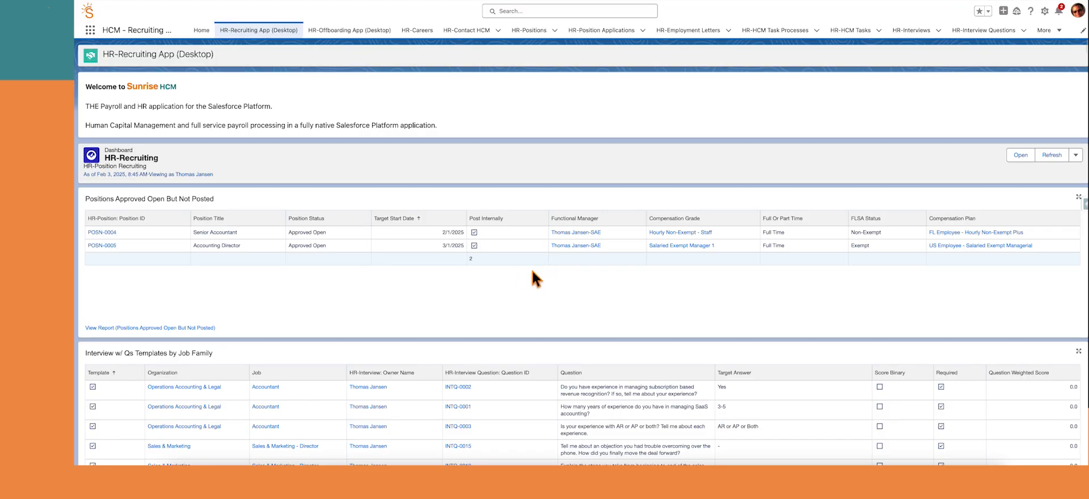
Open position POSN-0004 and scroll through its summary, requirements, responsibilities and $40,000–$80,000 salary range
{"action": "left_click", "coordinate": [106, 232]}
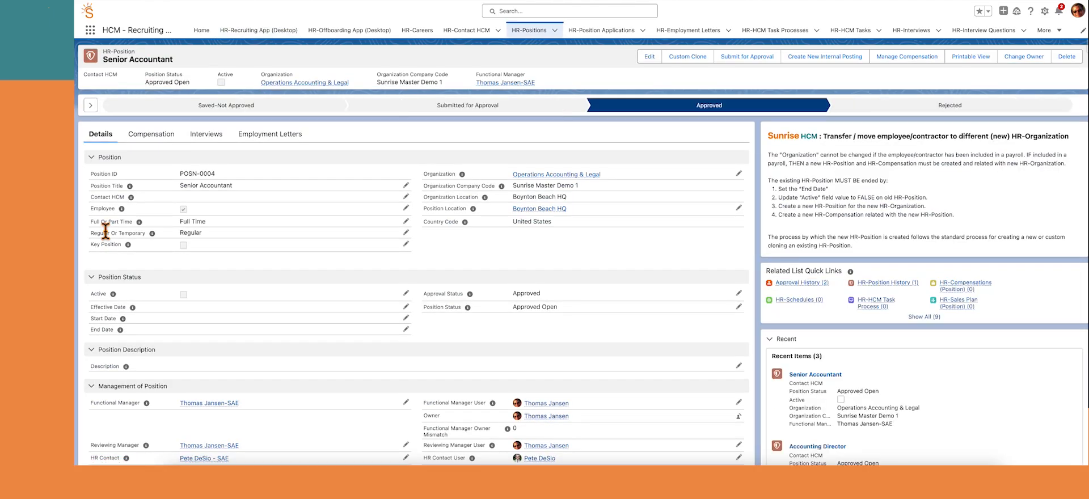
{"action": "scroll", "coordinate": [365, 244], "scroll_direction": "down", "scroll_amount": 3}
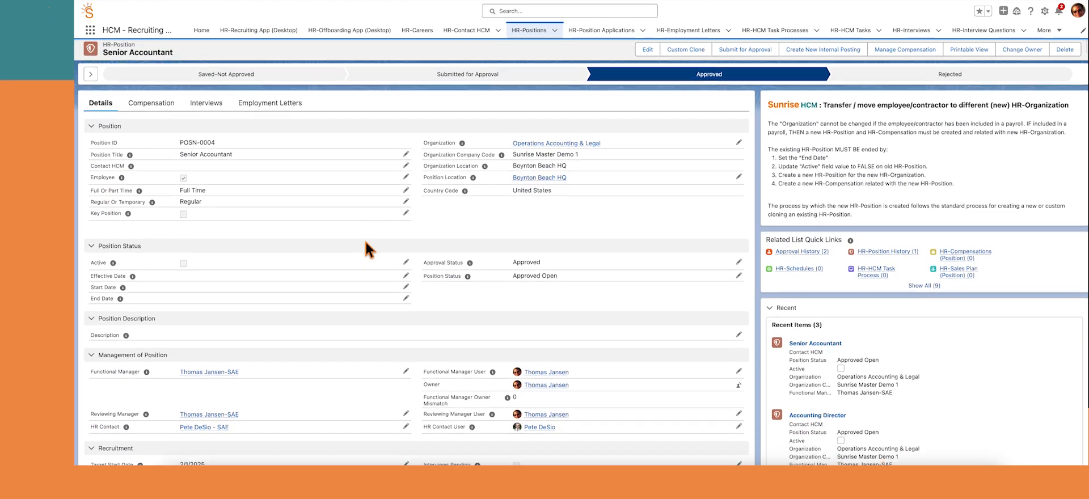
{"action": "scroll", "coordinate": [366, 242], "scroll_direction": "down", "scroll_amount": 5}
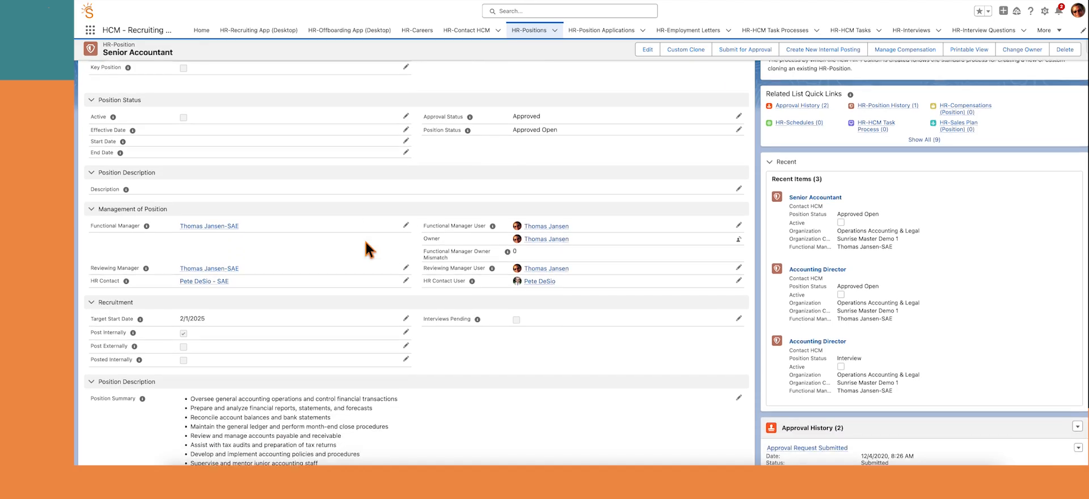
{"action": "scroll", "coordinate": [365, 243], "scroll_direction": "down", "scroll_amount": 5}
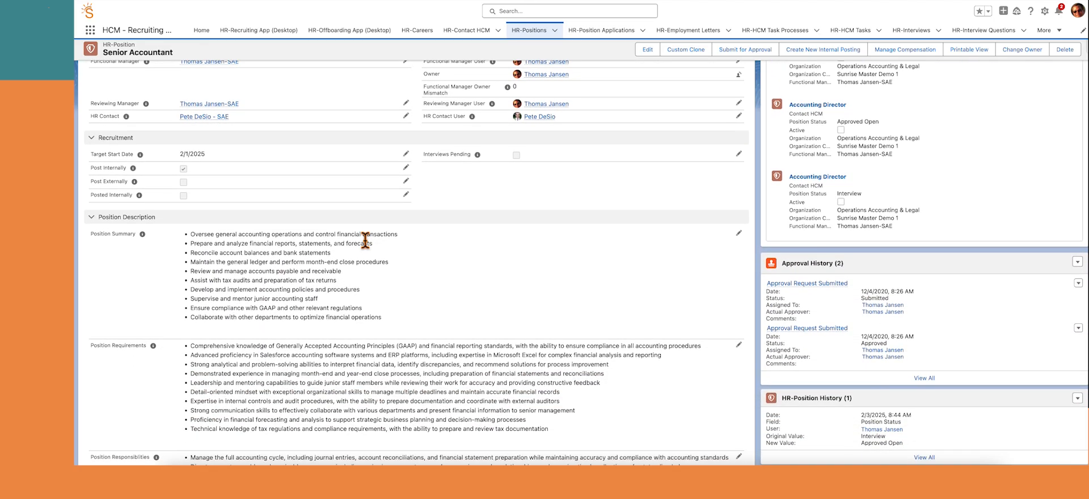
{"action": "scroll", "coordinate": [365, 240], "scroll_direction": "down", "scroll_amount": 5}
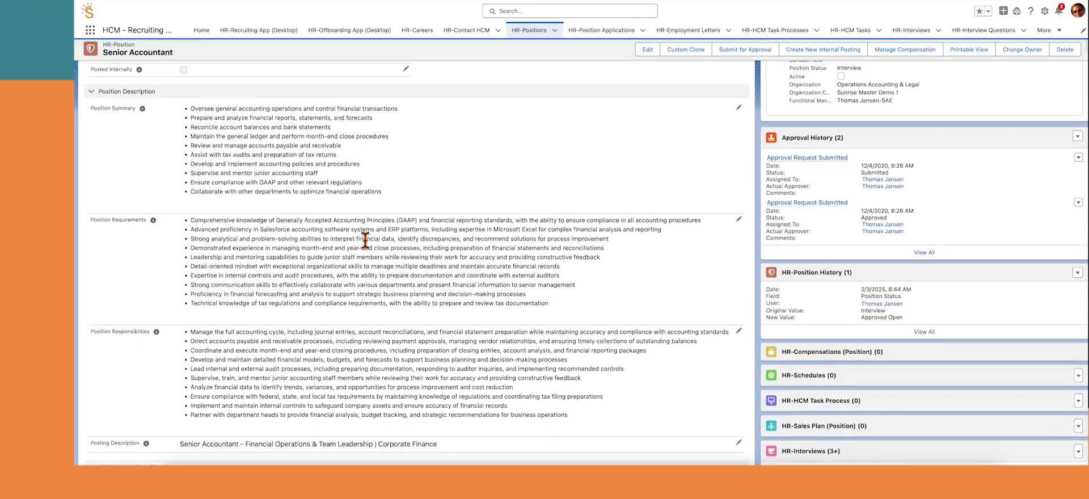
{"action": "scroll", "coordinate": [365, 240], "scroll_direction": "down", "scroll_amount": 3}
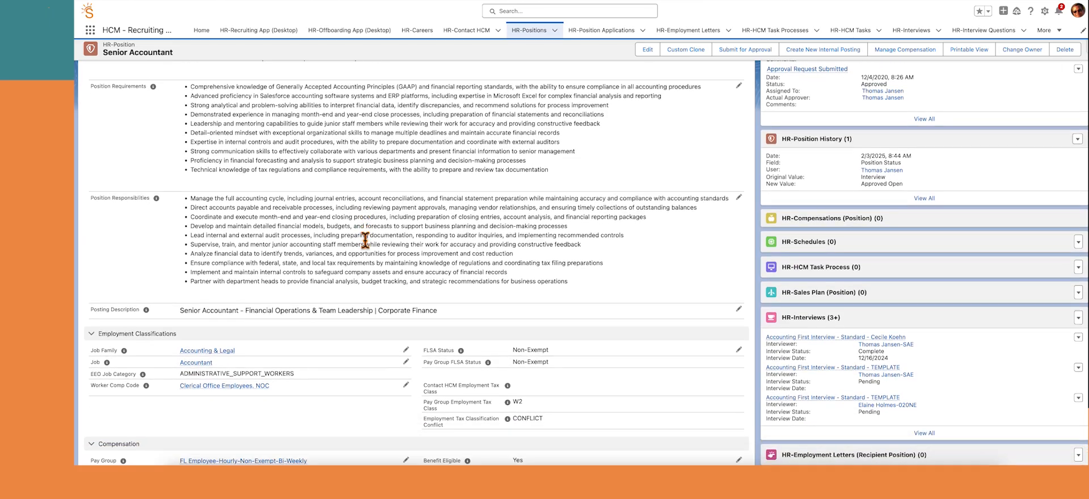
{"action": "scroll", "coordinate": [365, 240], "scroll_direction": "down", "scroll_amount": 3}
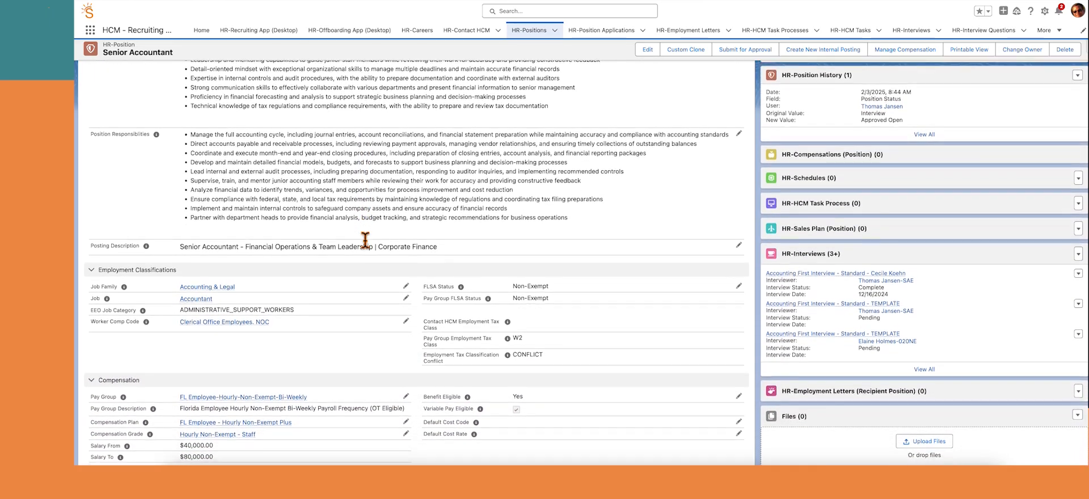
{"action": "scroll", "coordinate": [365, 241], "scroll_direction": "up", "scroll_amount": 1}
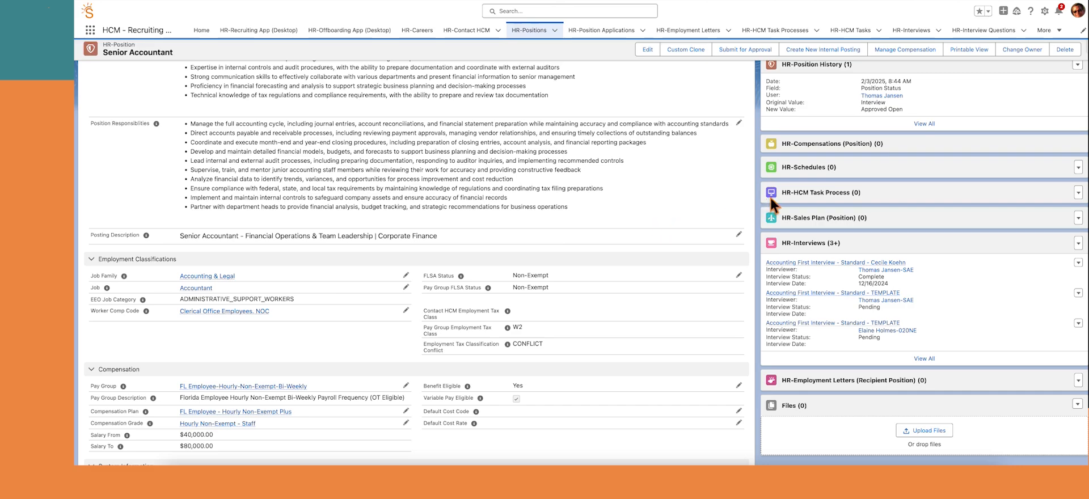
Post the Senior Accountant position as a new internal posting on the Careers site
{"action": "left_click", "coordinate": [815, 54]}
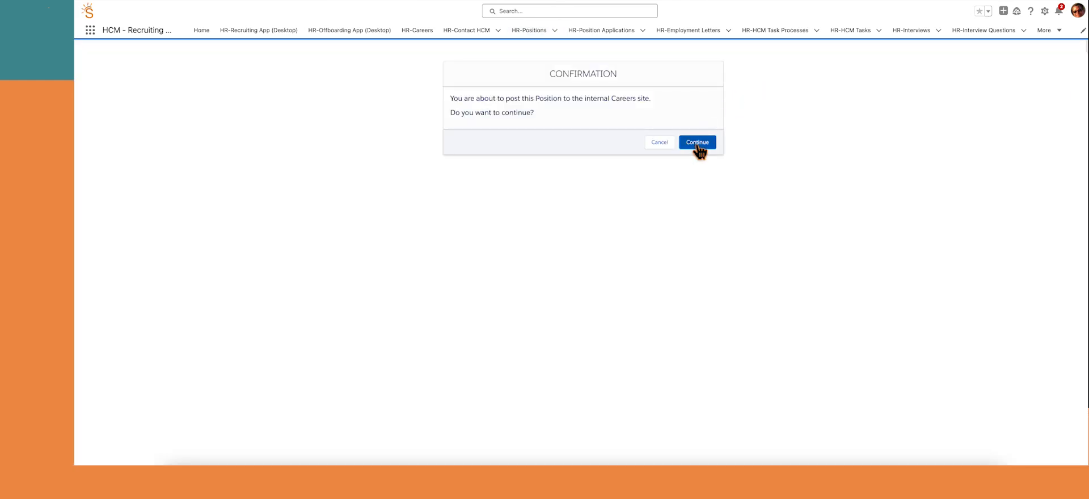
{"action": "left_click", "coordinate": [699, 142]}
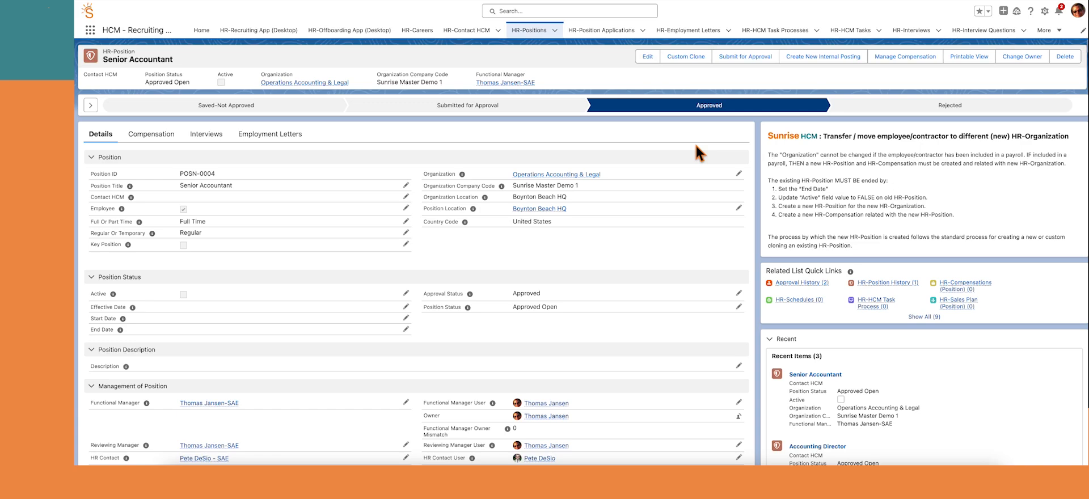
{"action": "left_click", "coordinate": [416, 33]}
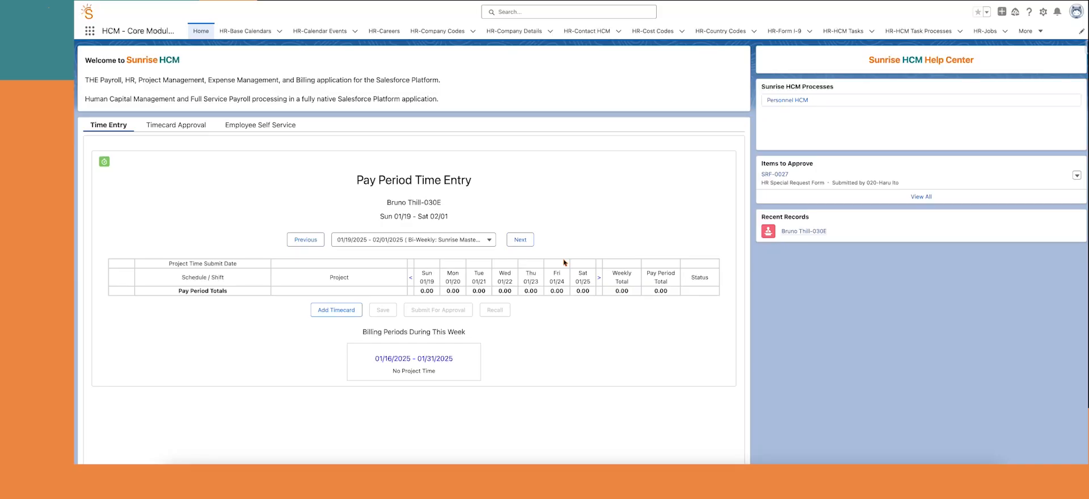
As the employee, apply for the Senior Accountant opening from HR-Careers
{"action": "left_click", "coordinate": [382, 32]}
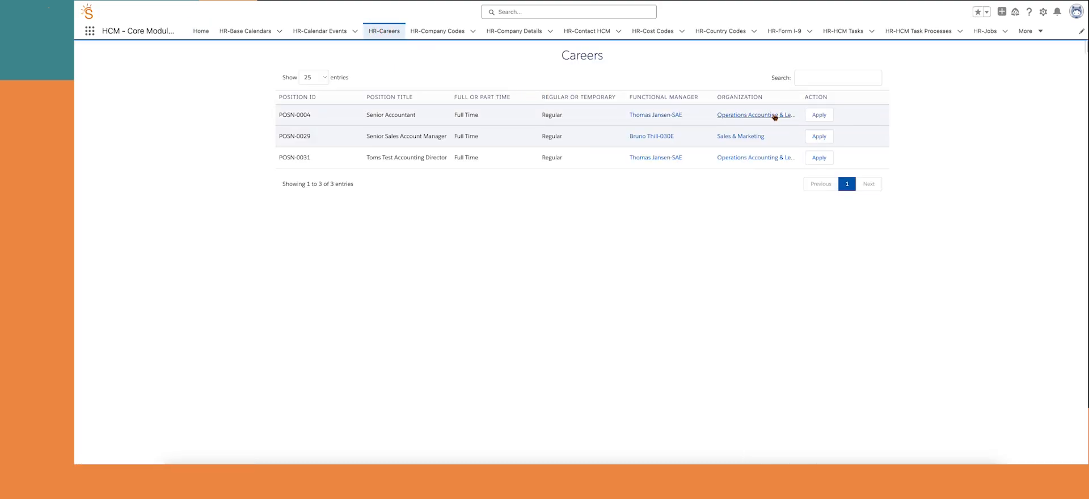
{"action": "left_click", "coordinate": [826, 116]}
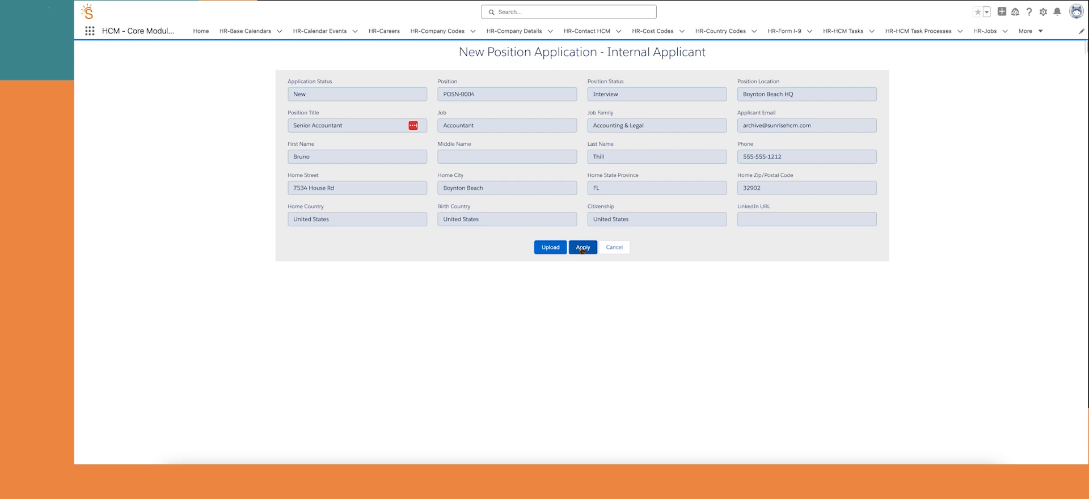
{"action": "left_click", "coordinate": [582, 248]}
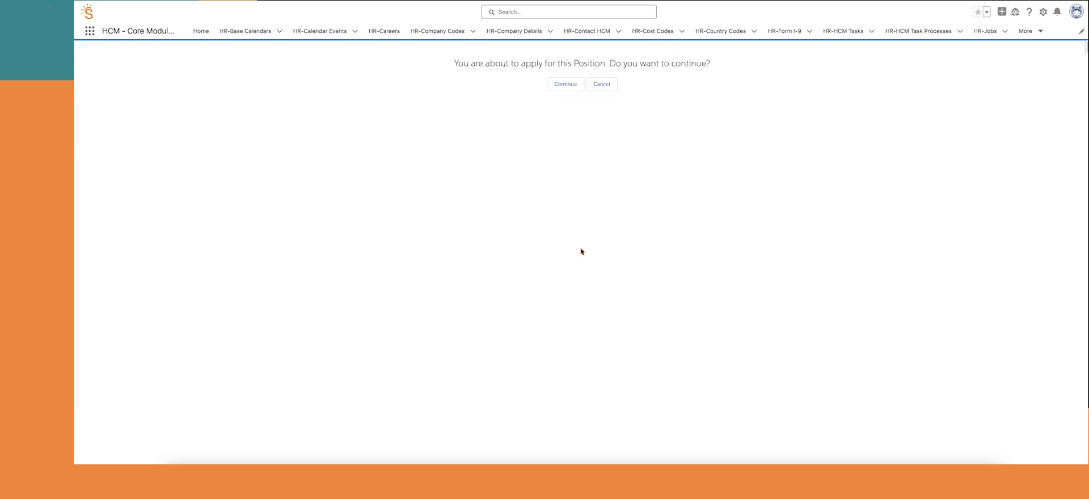
{"action": "left_click", "coordinate": [566, 85]}
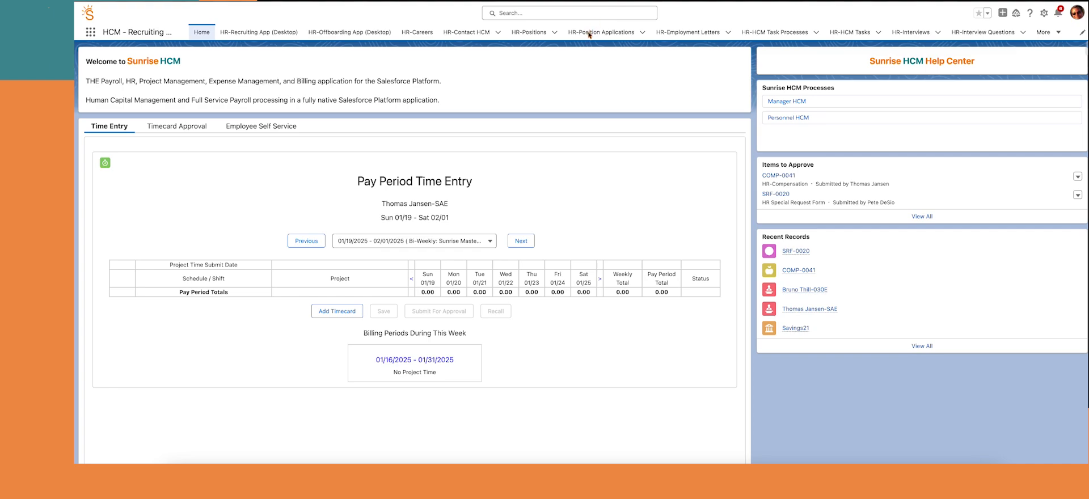
Open the new Senior Accountant application and choose Create & Assign Interviews from its HR-Interview list
{"action": "left_click", "coordinate": [589, 33]}
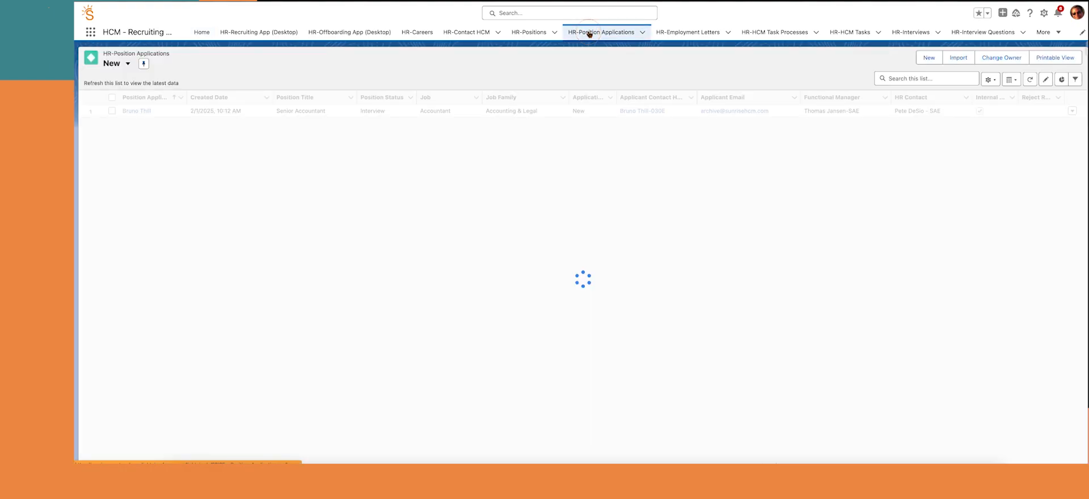
{"action": "left_click", "coordinate": [145, 111]}
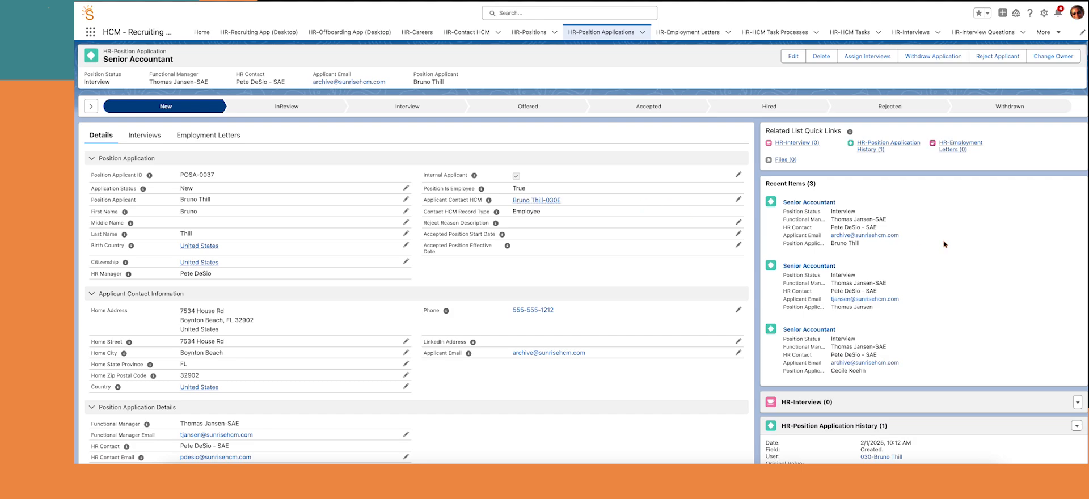
{"action": "scroll", "coordinate": [944, 244], "scroll_direction": "down", "scroll_amount": 3}
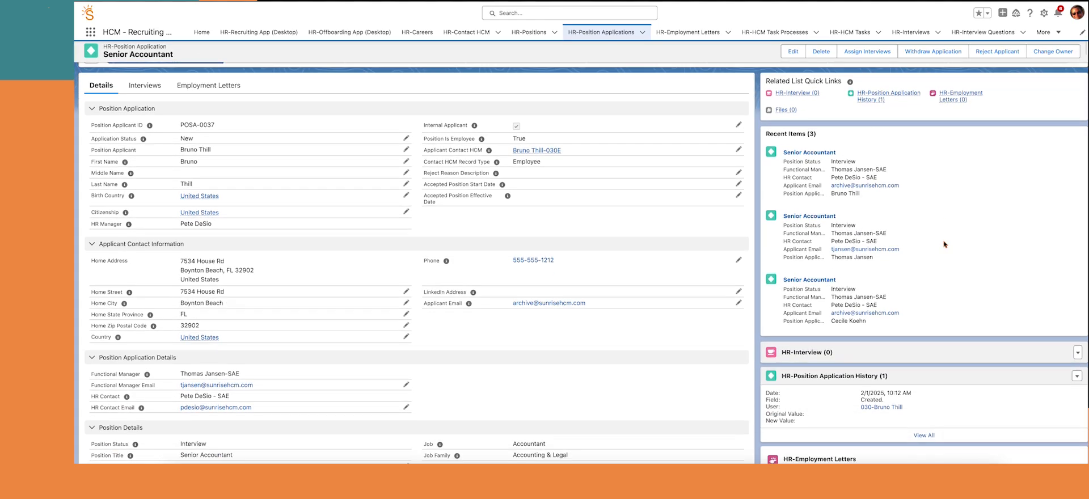
{"action": "left_click", "coordinate": [1077, 305]}
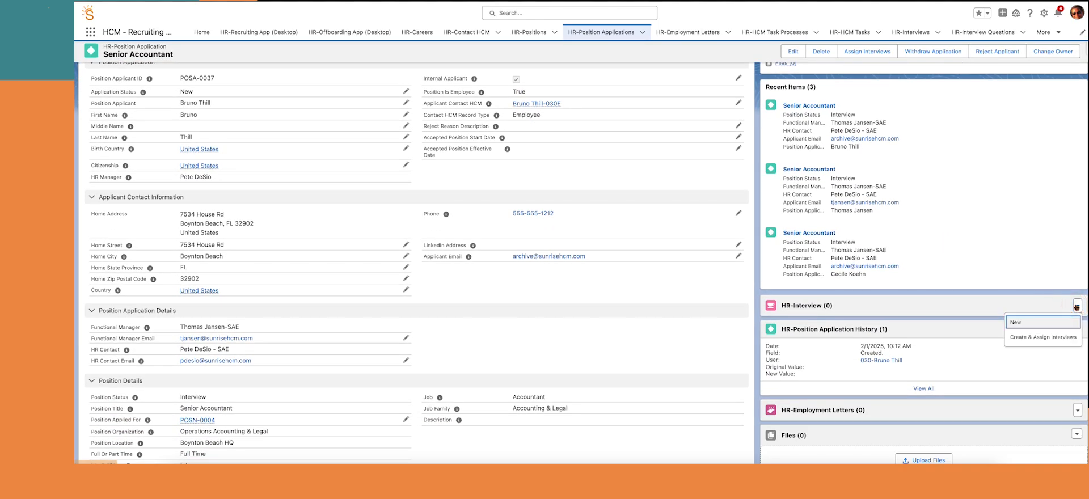
{"action": "left_click", "coordinate": [1047, 337]}
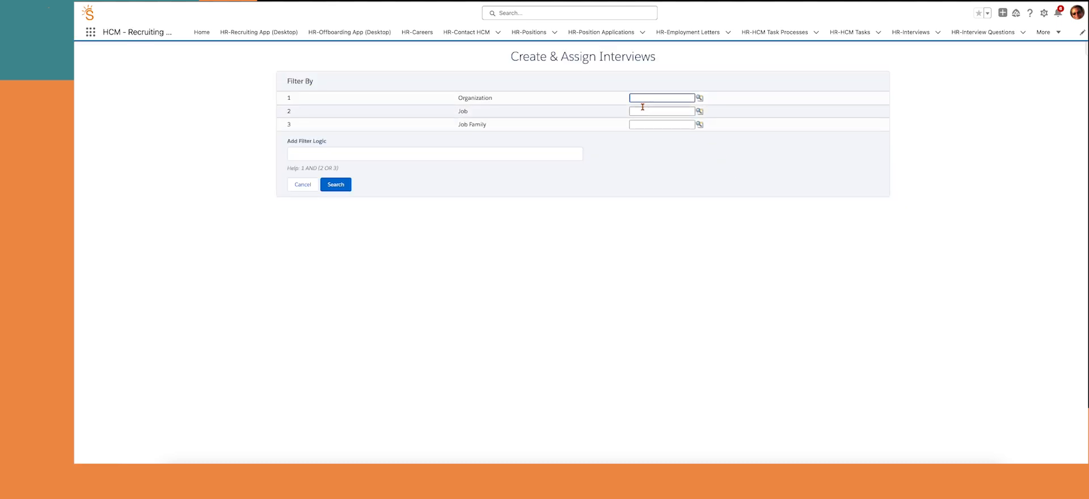
Filter templates by the Accountant job, pick Accounting First Interview, and create 2 interview entries
{"action": "left_click", "coordinate": [642, 110]}
{"action": "left_click", "coordinate": [676, 128]}
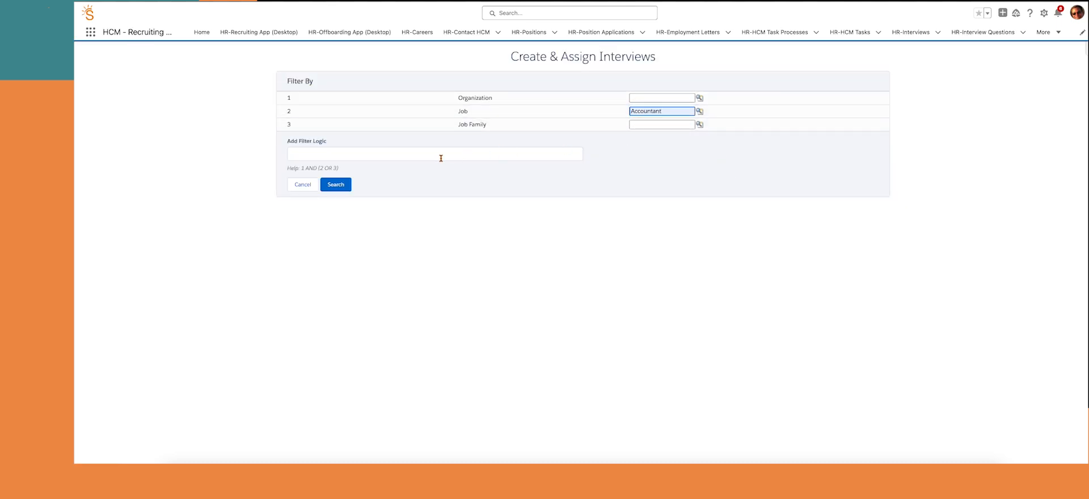
{"action": "left_click", "coordinate": [425, 154]}
{"action": "type", "text": "2"}
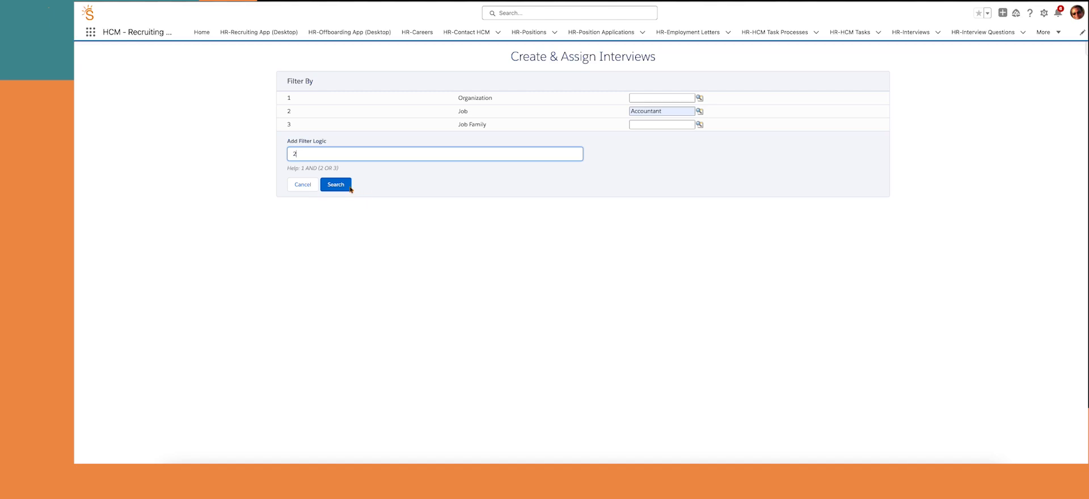
{"action": "left_click", "coordinate": [343, 187]}
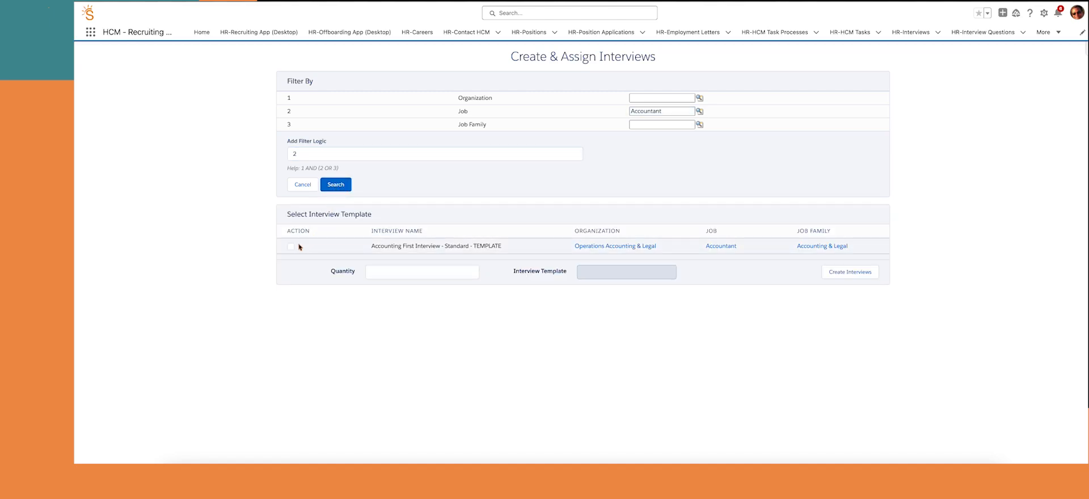
{"action": "left_click", "coordinate": [290, 247]}
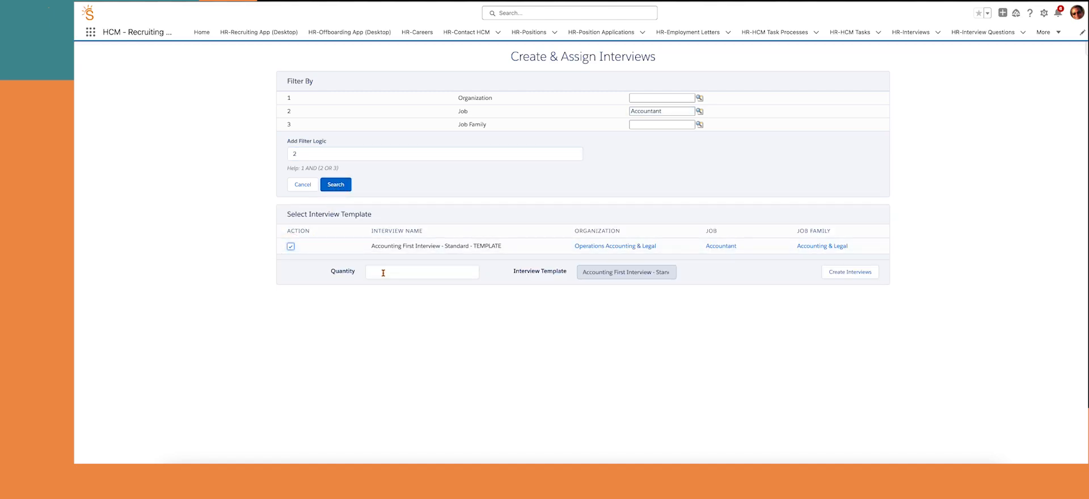
{"action": "left_click", "coordinate": [383, 273]}
{"action": "type", "text": "2"}
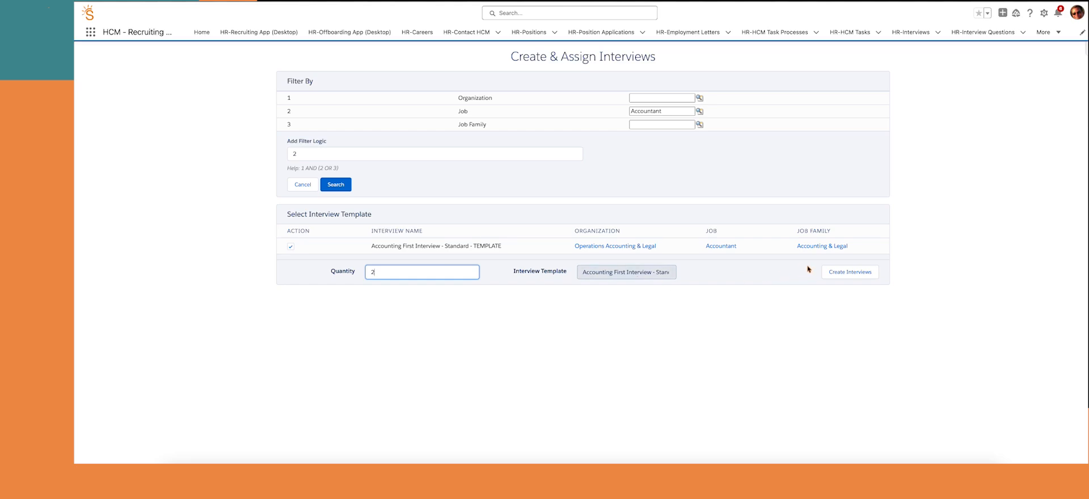
{"action": "left_click", "coordinate": [847, 272]}
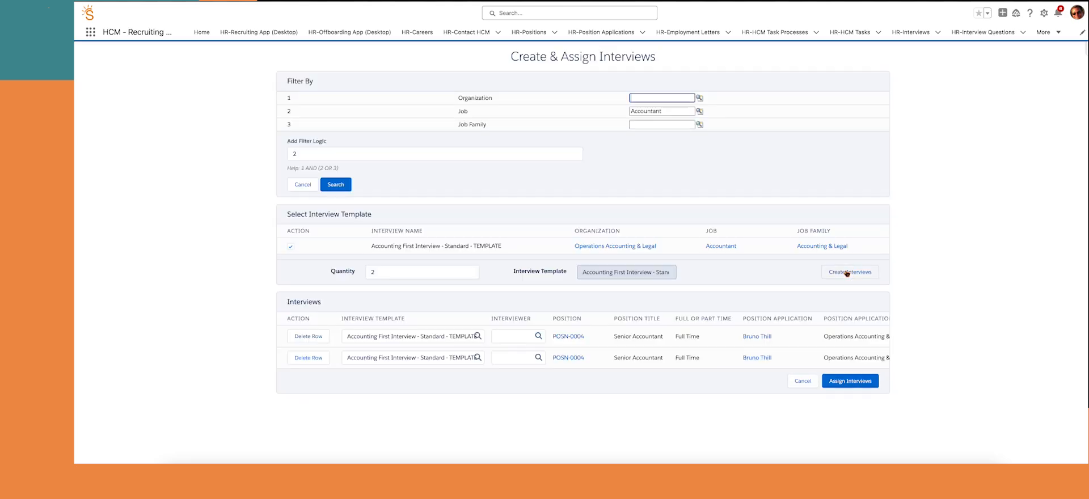
Give each of the two interviews a different interviewer and assign them
{"action": "left_click", "coordinate": [506, 337]}
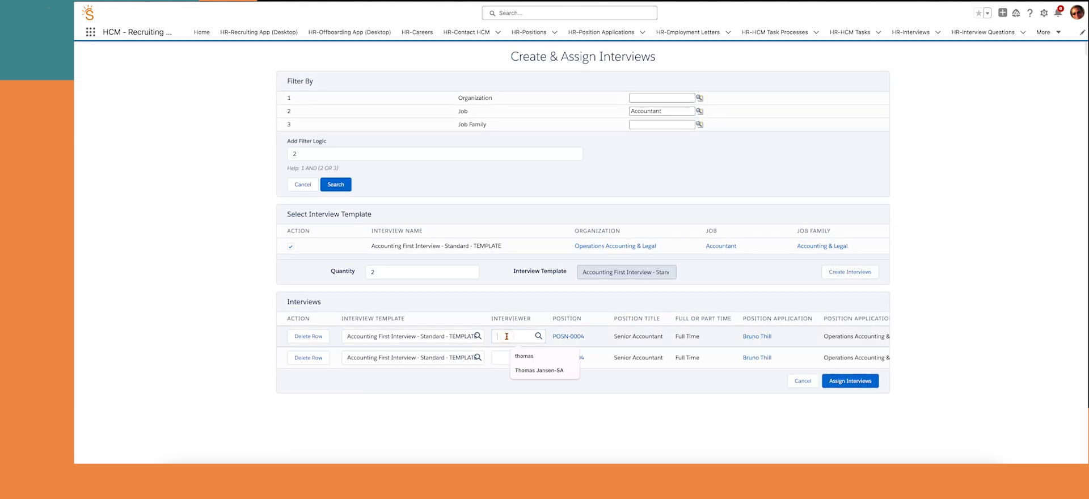
{"action": "type", "text": "thomas"}
{"action": "left_click", "coordinate": [539, 336]}
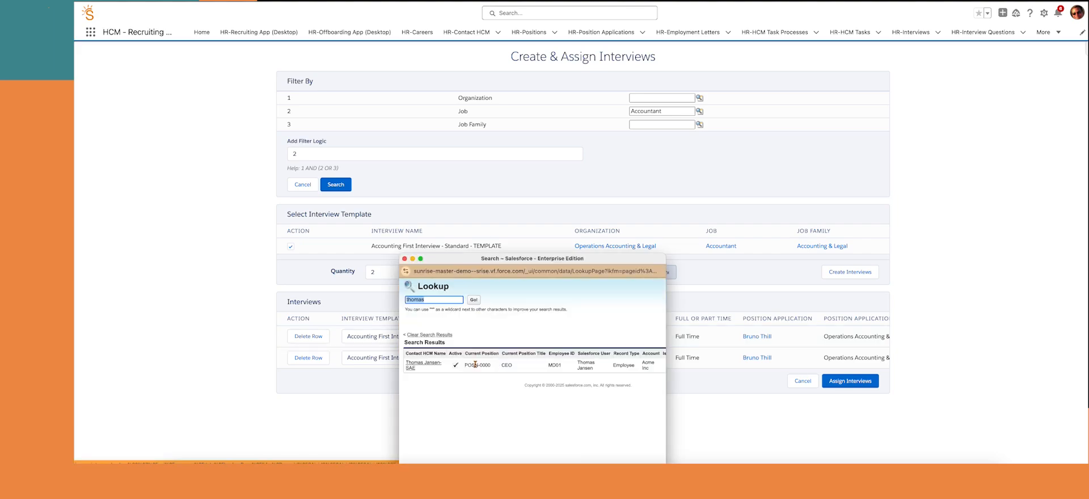
{"action": "left_click", "coordinate": [418, 365]}
{"action": "left_click", "coordinate": [506, 357]}
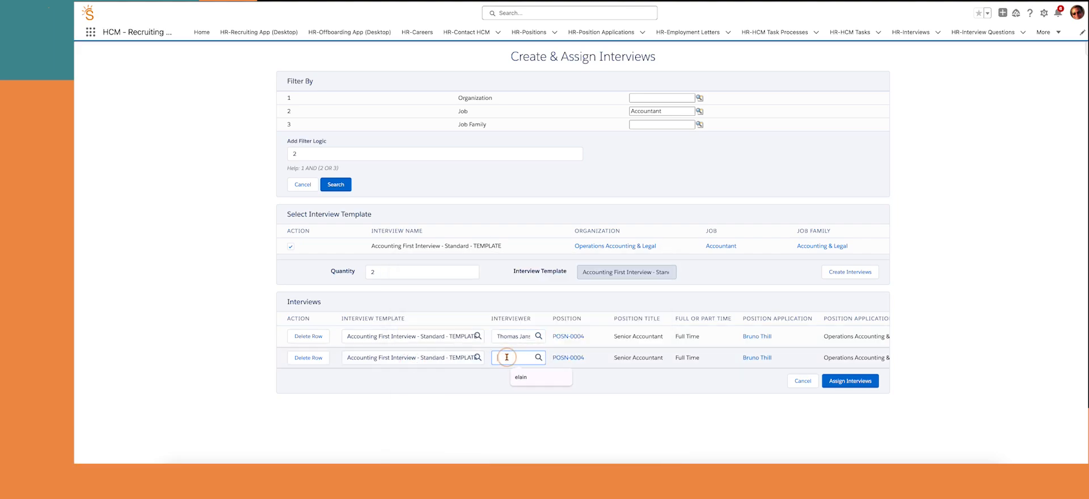
{"action": "left_click", "coordinate": [537, 357]}
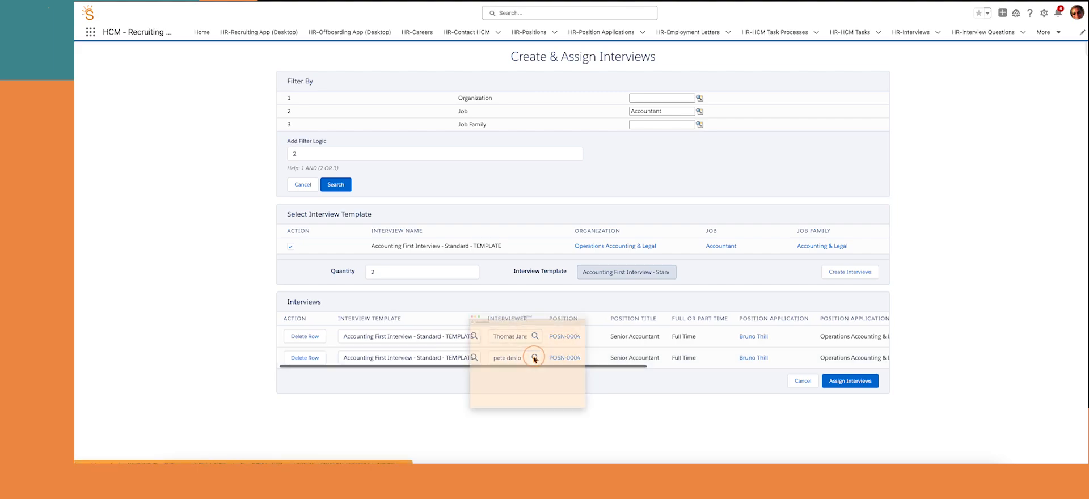
{"action": "left_click", "coordinate": [420, 365]}
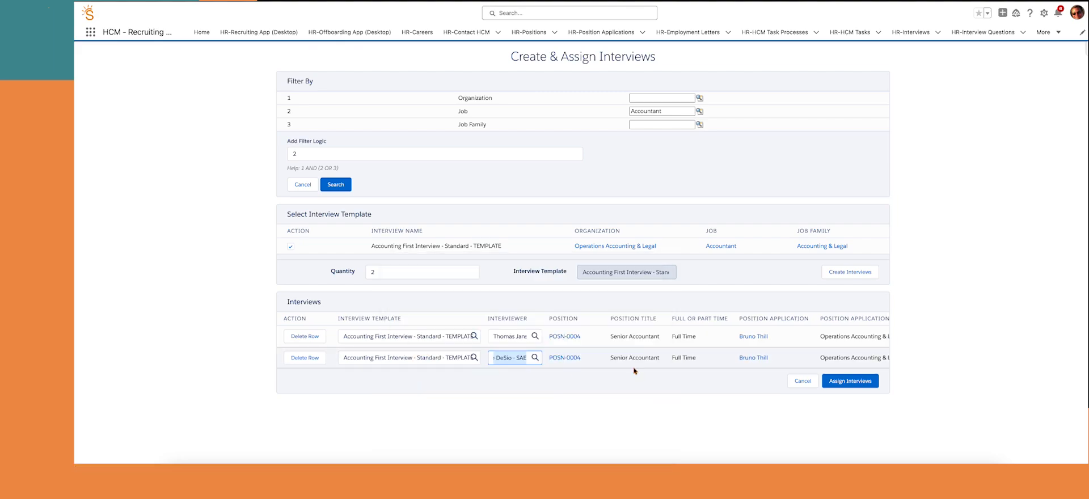
{"action": "scroll", "coordinate": [721, 355], "scroll_direction": "right", "scroll_amount": 8}
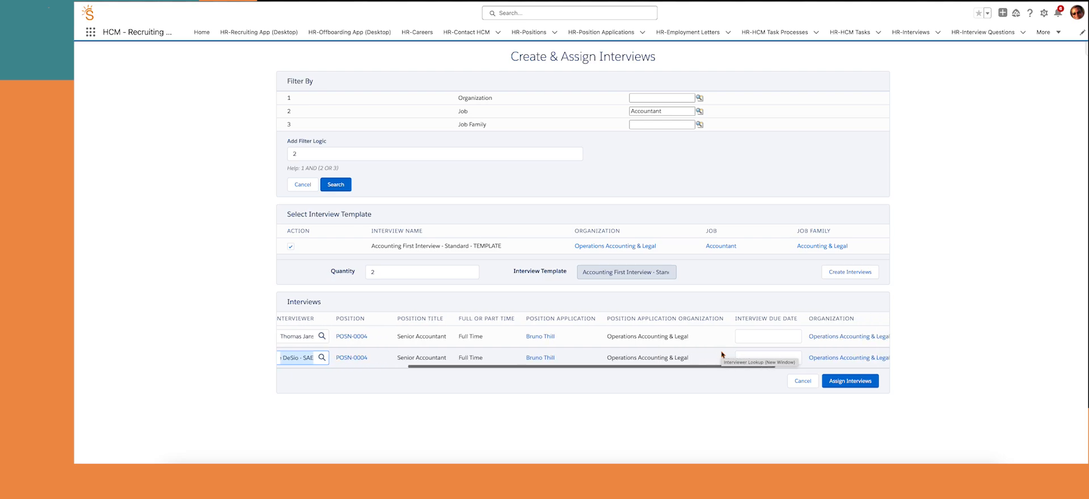
{"action": "scroll", "coordinate": [722, 354], "scroll_direction": "right", "scroll_amount": 5}
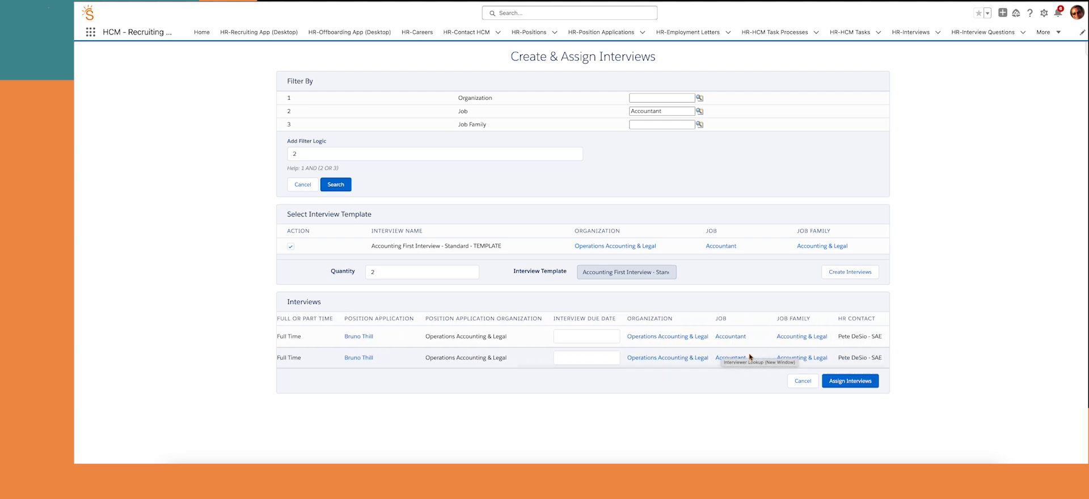
{"action": "left_click", "coordinate": [849, 383]}
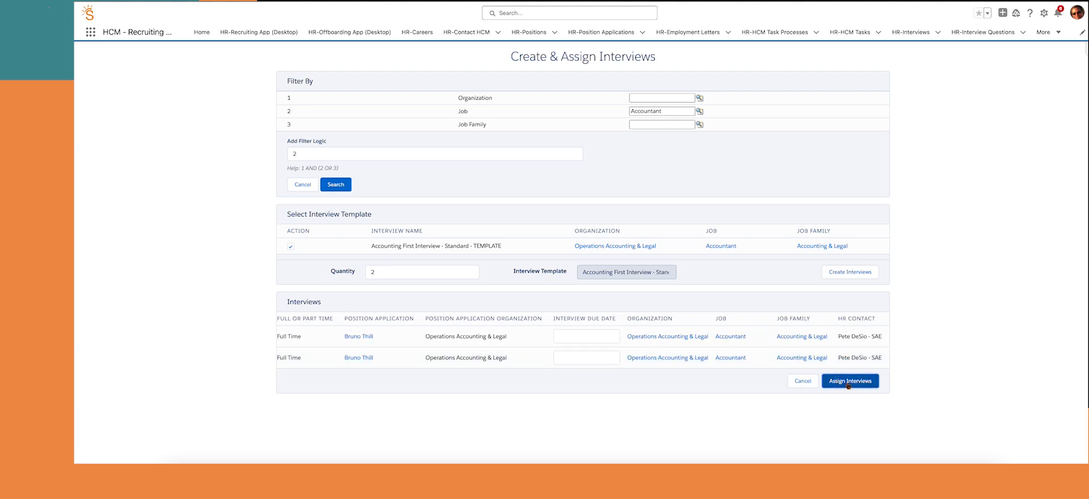
{"action": "left_click", "coordinate": [849, 381]}
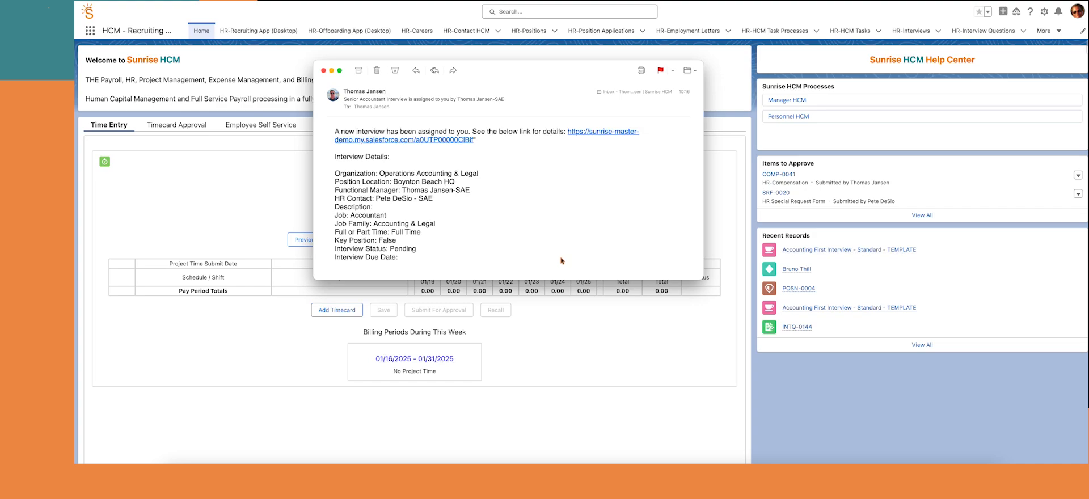
Open the Accounting First Interview record from the notification email's Salesforce link
{"action": "left_click", "coordinate": [593, 134]}
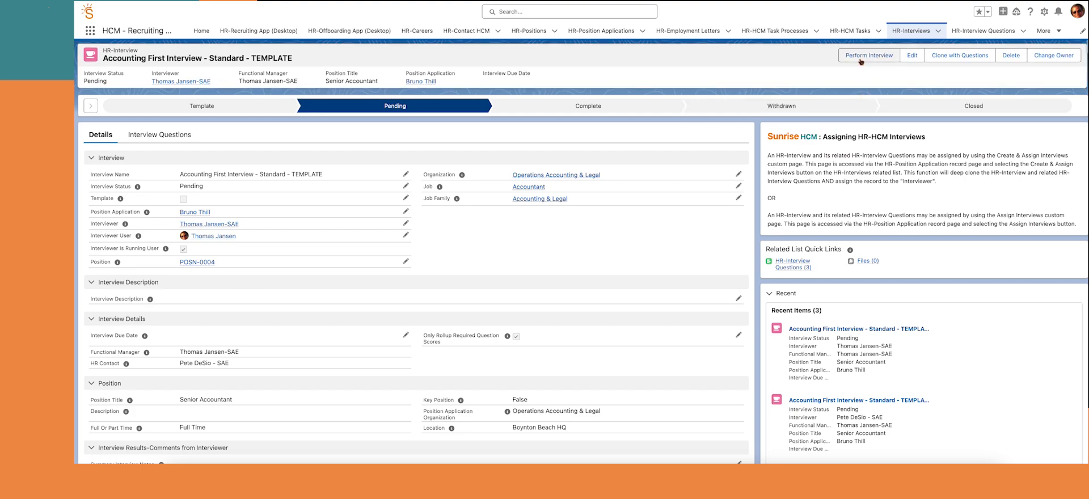
Start the interview, set the date to 2/1/2025 and enter summary notes 'My summary of the interview'
{"action": "left_click", "coordinate": [859, 60]}
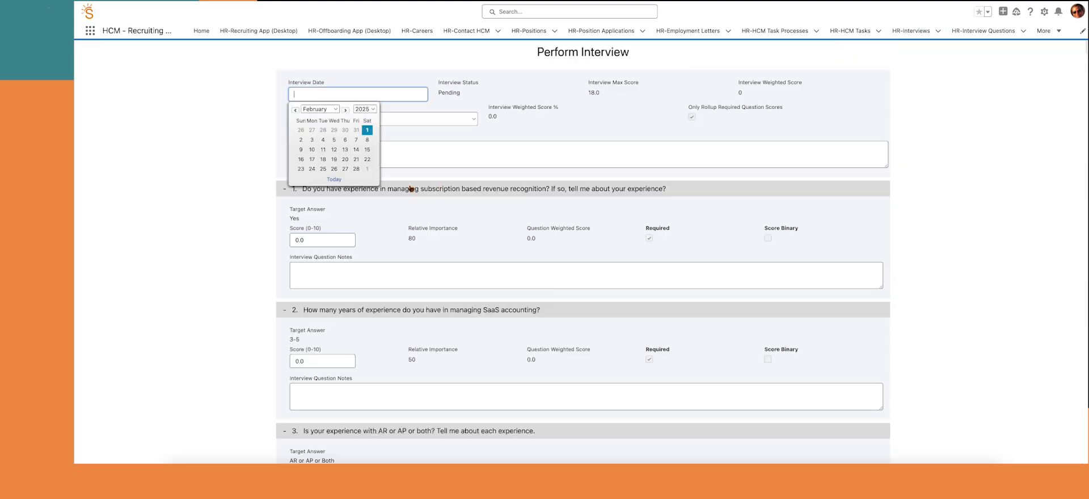
{"action": "left_click", "coordinate": [368, 130]}
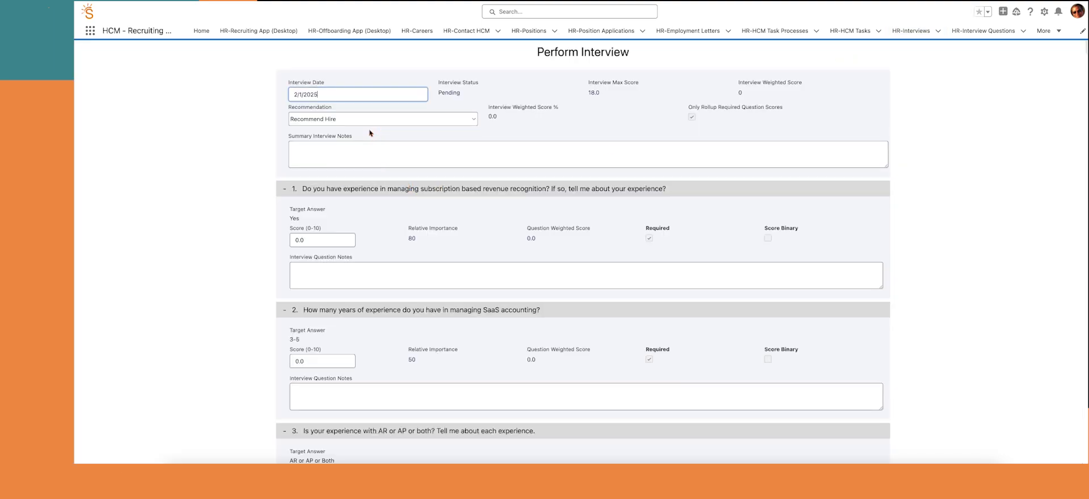
{"action": "left_click", "coordinate": [338, 153]}
{"action": "type", "text": "My"}
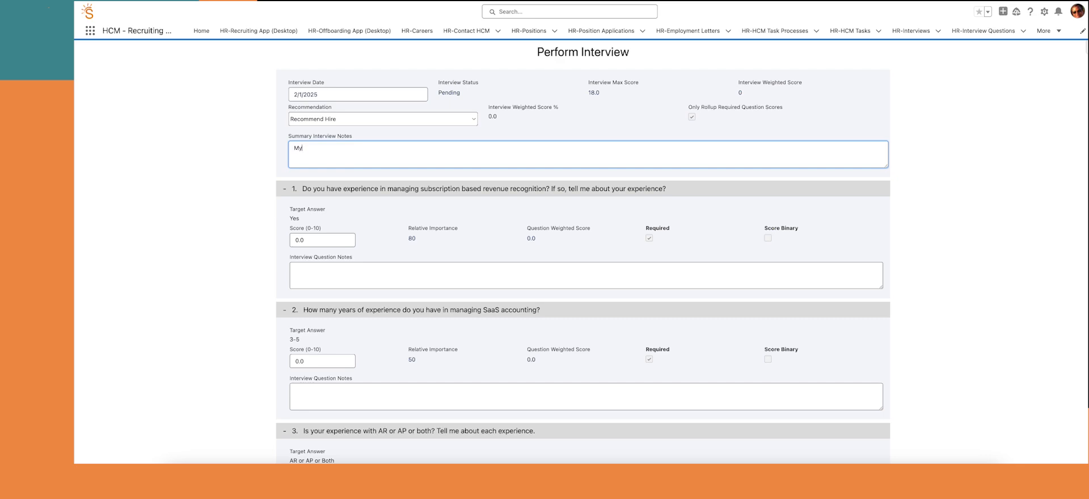
{"action": "type", "text": " summary of the interview"}
Score the first question 9 with notes 'Some notes about why I scored'
{"action": "left_click", "coordinate": [312, 239]}
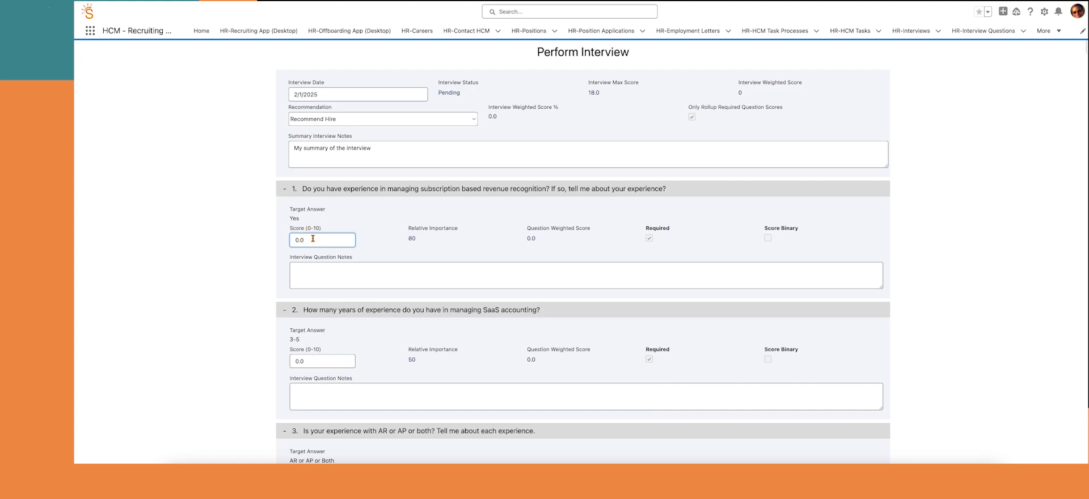
{"action": "left_click_drag", "start_coordinate": [312, 239], "coordinate": [289, 241]}
{"action": "type", "text": "9"}
{"action": "left_click", "coordinate": [311, 269]}
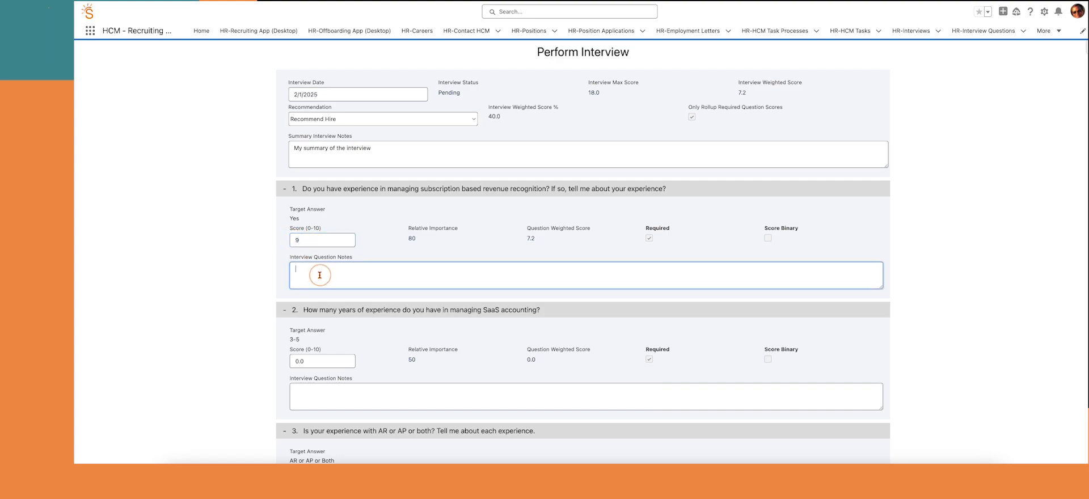
{"action": "type", "text": "Some notes about why I scored"}
Score the second question 8 and the third 9.5, each with notes
{"action": "key", "text": "Tab"}
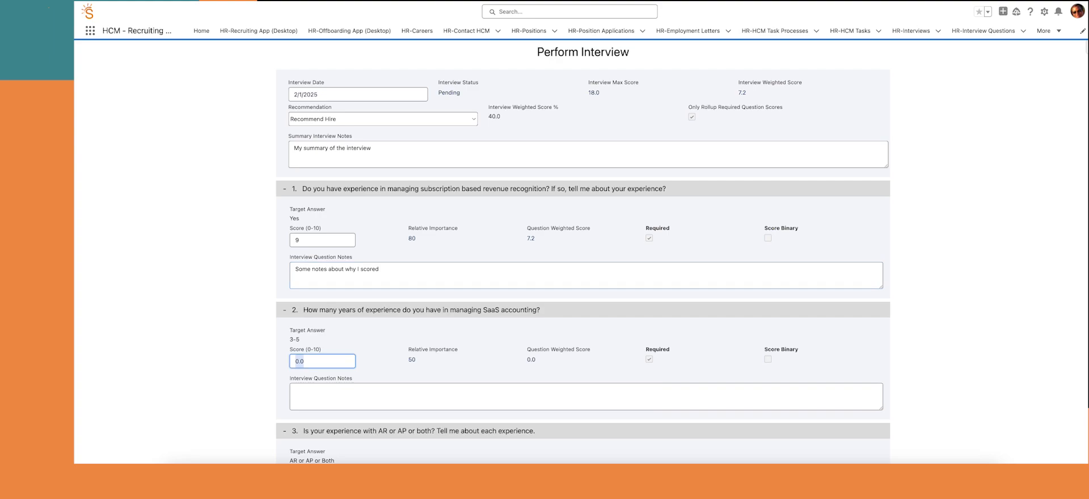
{"action": "type", "text": "8"}
{"action": "key", "text": "Tab"}
{"action": "type", "text": "More note"}
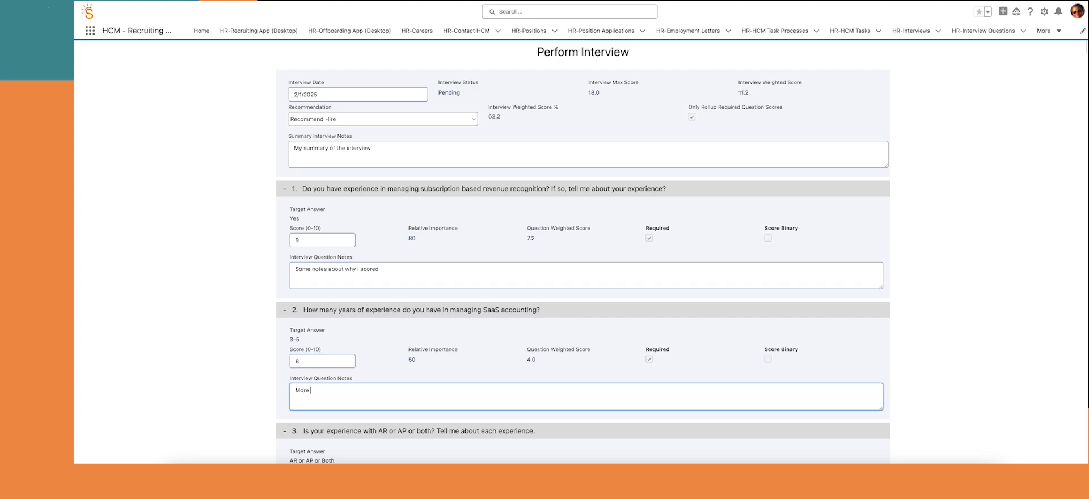
{"action": "key", "text": "Tab"}
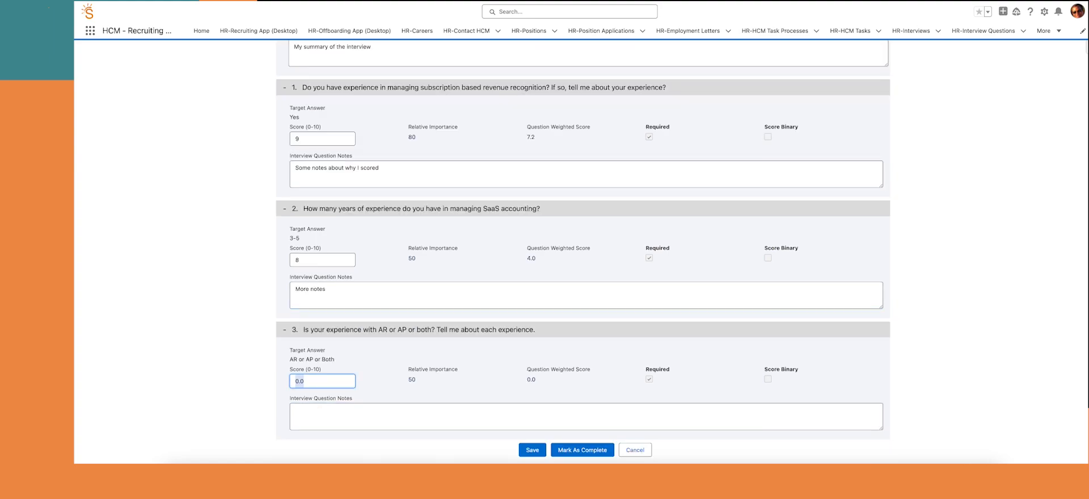
{"action": "type", "text": "9.5"}
{"action": "key", "text": "Tab"}
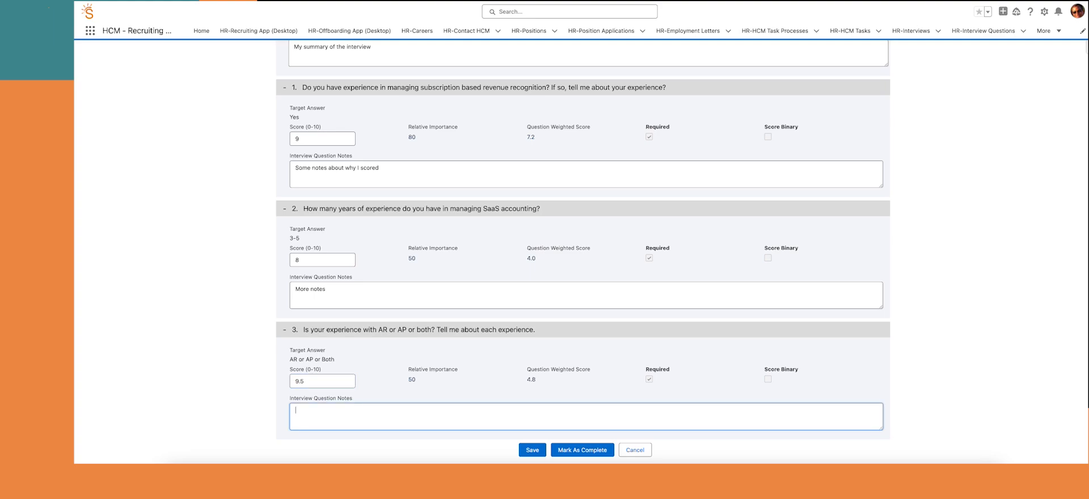
{"action": "type", "text": "My summary"}
{"action": "scroll", "coordinate": [592, 267], "scroll_direction": "up", "scroll_amount": 3}
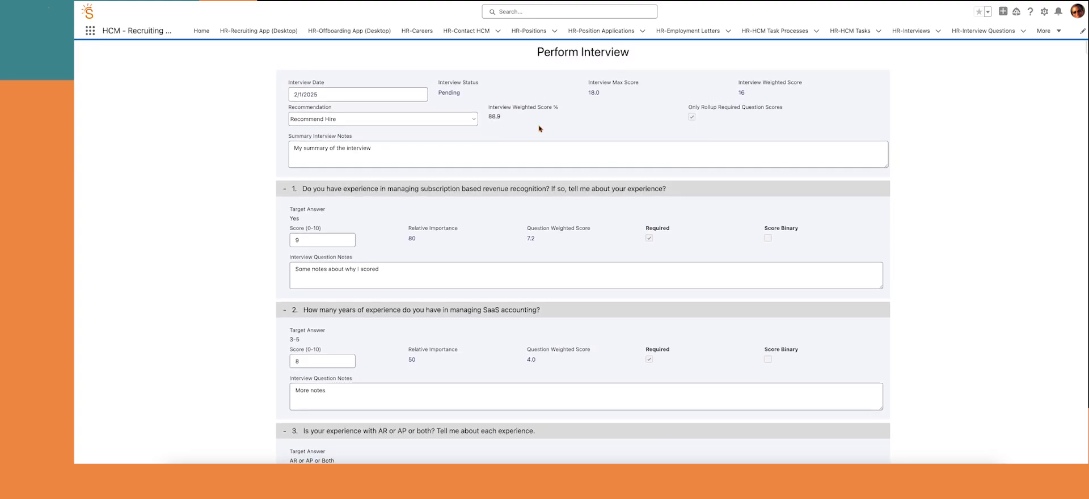
{"action": "scroll", "coordinate": [539, 128], "scroll_direction": "down", "scroll_amount": 3}
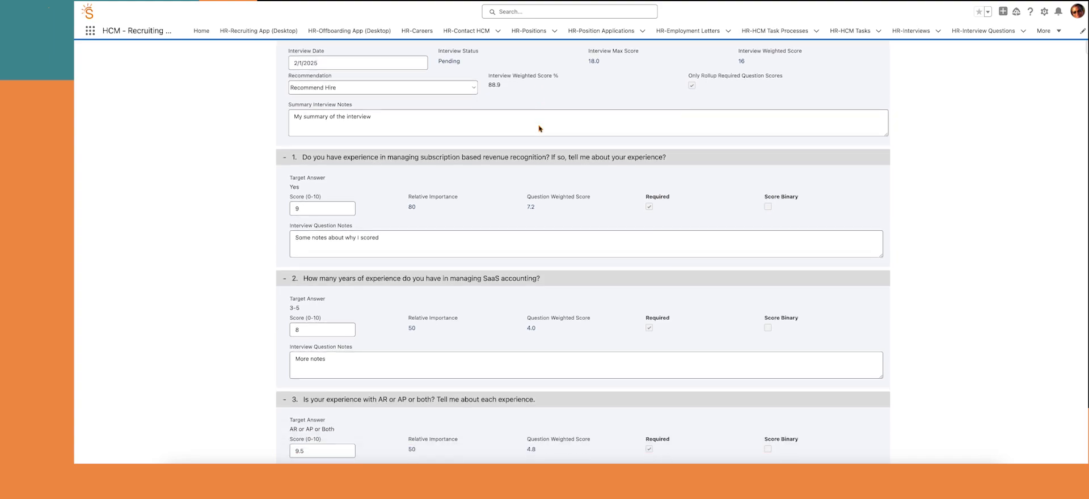
Mark the interview complete and open the contact information verification task for editing
{"action": "left_click", "coordinate": [577, 452]}
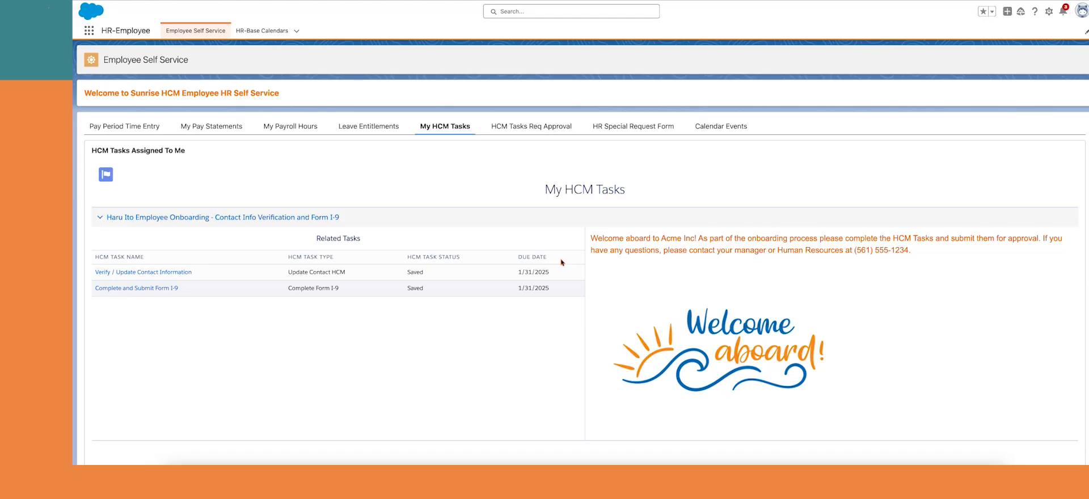
{"action": "left_click", "coordinate": [170, 272]}
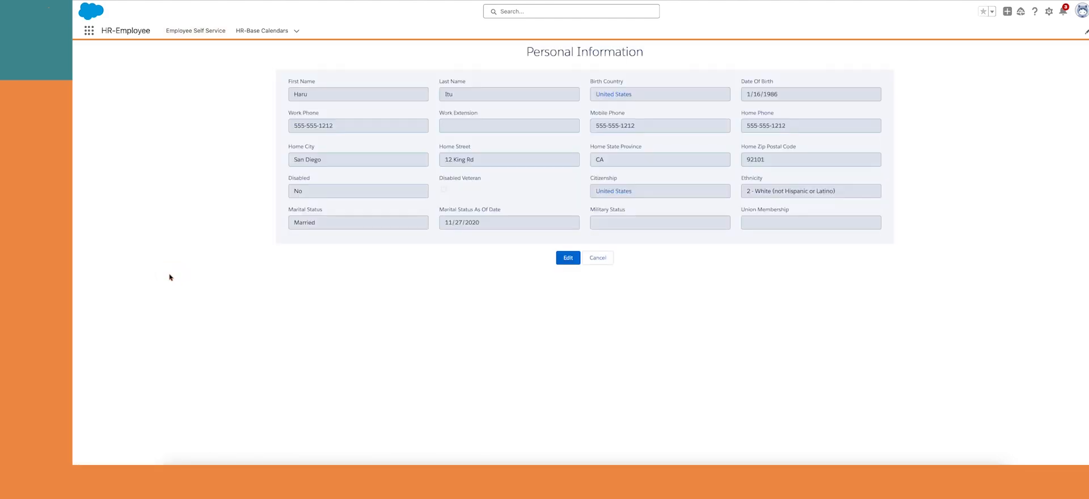
{"action": "left_click", "coordinate": [566, 260]}
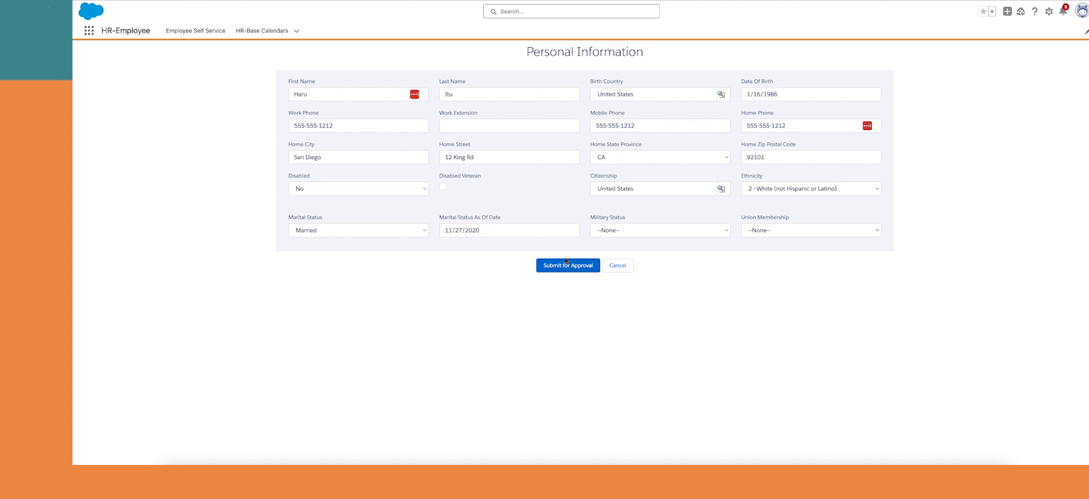
Change Military Status to Reserve and submit it, accepting the auto-approval
{"action": "left_click", "coordinate": [695, 234]}
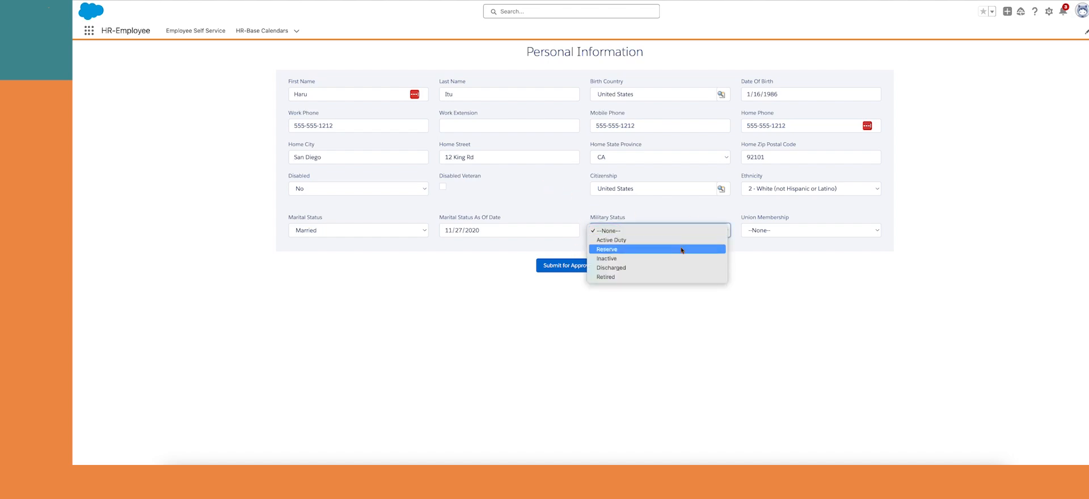
{"action": "left_click", "coordinate": [681, 250]}
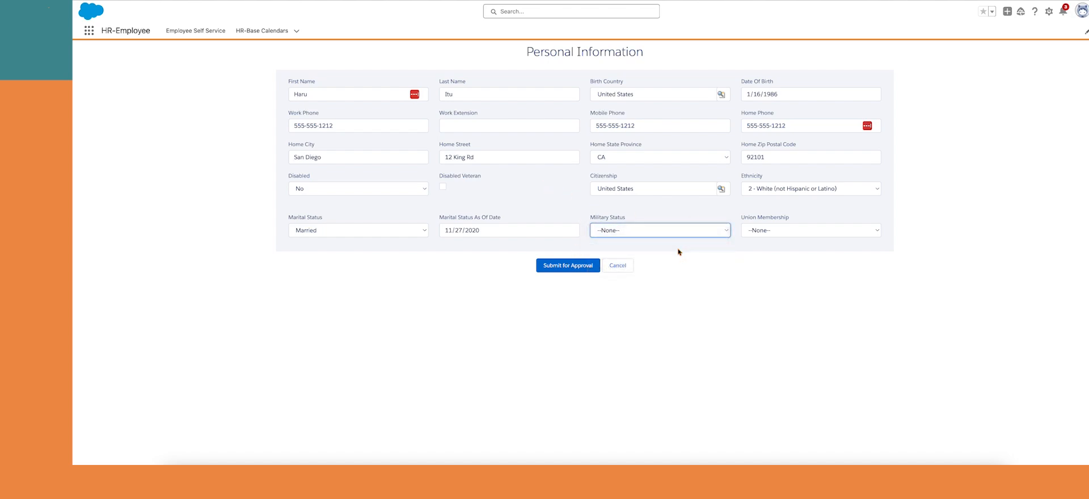
{"action": "left_click", "coordinate": [550, 270]}
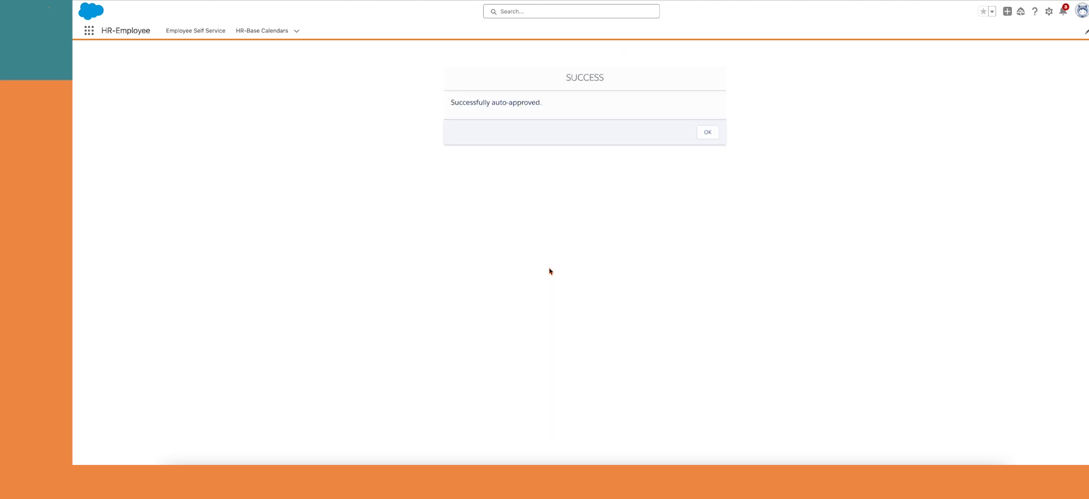
{"action": "left_click", "coordinate": [709, 133]}
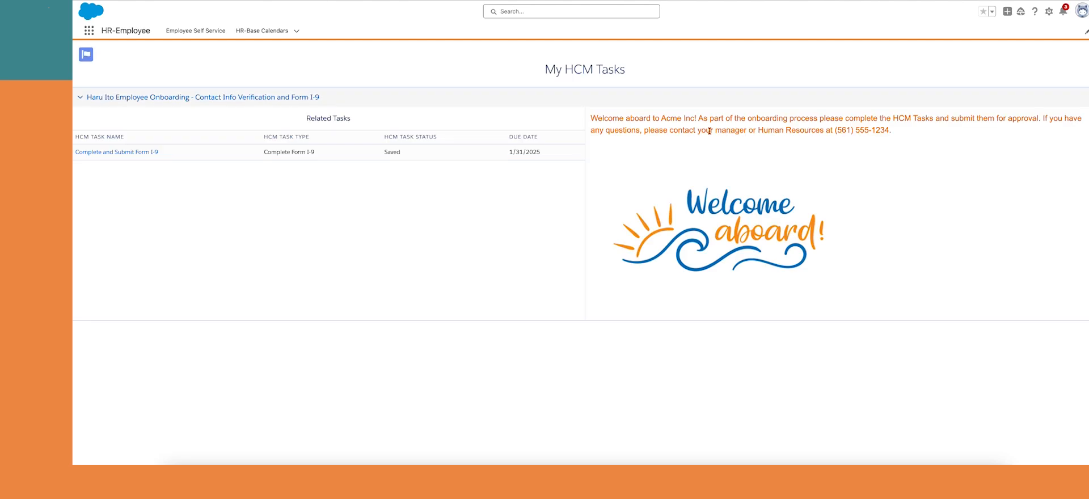
Open Form I-9 Section 1 and enter the employee's last name, first name, street address and city
{"action": "left_click", "coordinate": [124, 152]}
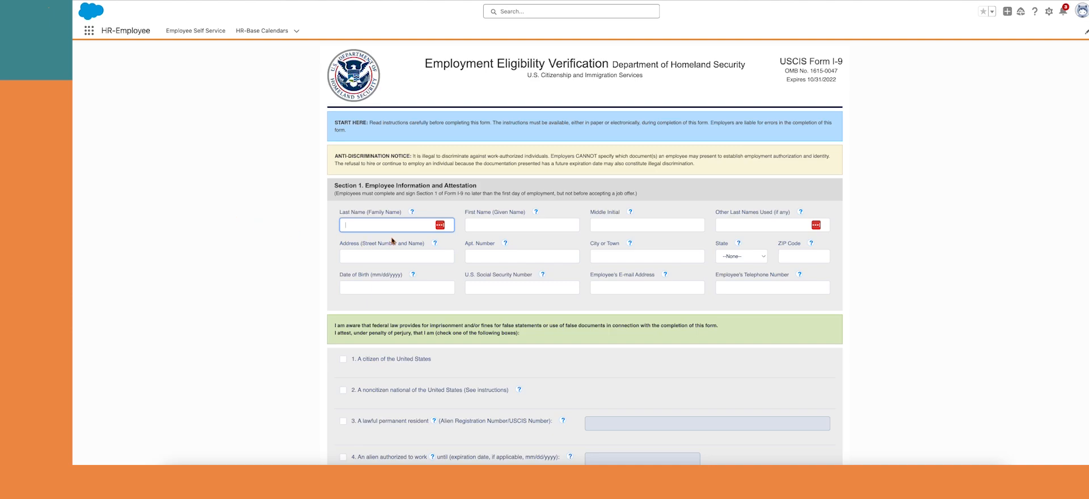
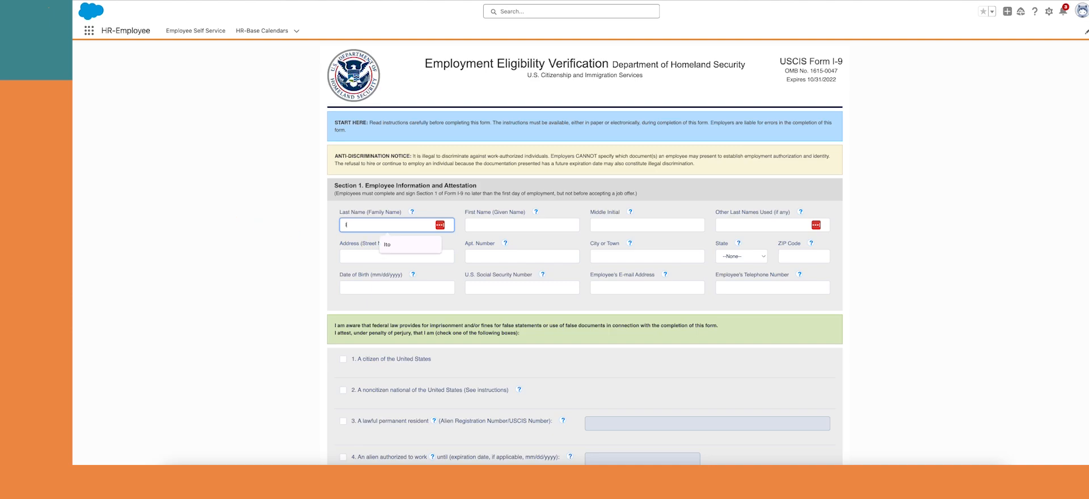
{"action": "key", "text": "Tab"}
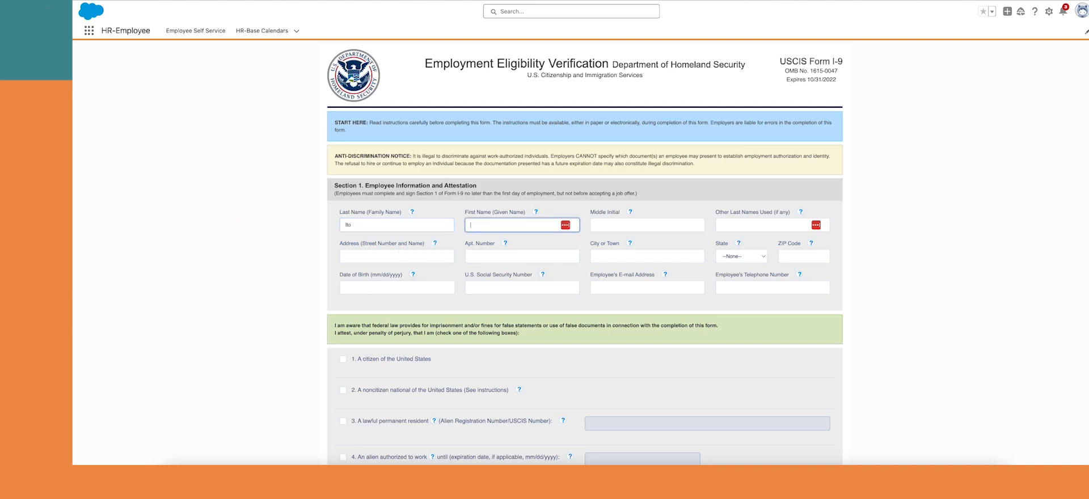
{"action": "key", "text": "Tab"}
{"action": "key", "text": "Tab"}
{"action": "key", "text": "Tab"}
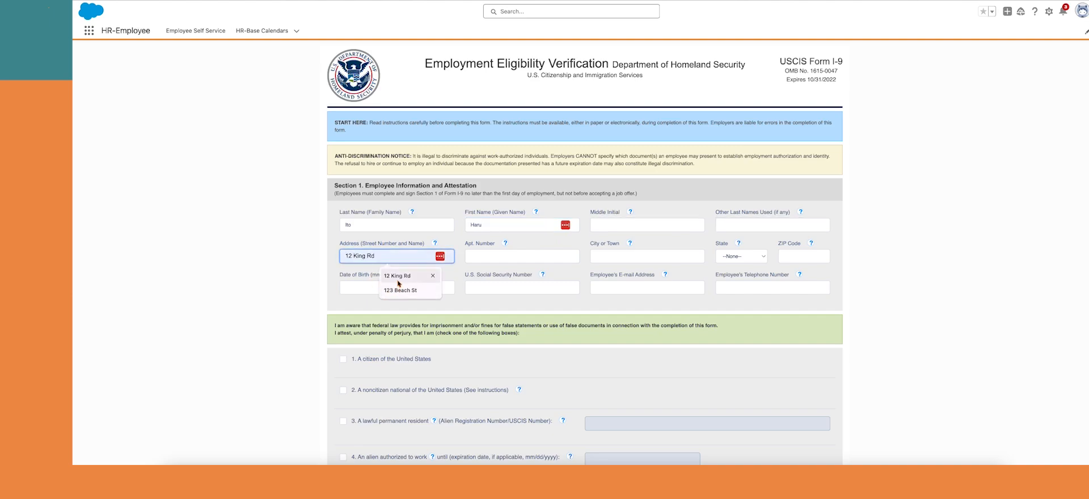
{"action": "left_click", "coordinate": [398, 279]}
{"action": "mouse_move", "coordinate": [412, 275]}
{"action": "key", "text": "Tab"}
{"action": "key", "text": "Tab"}
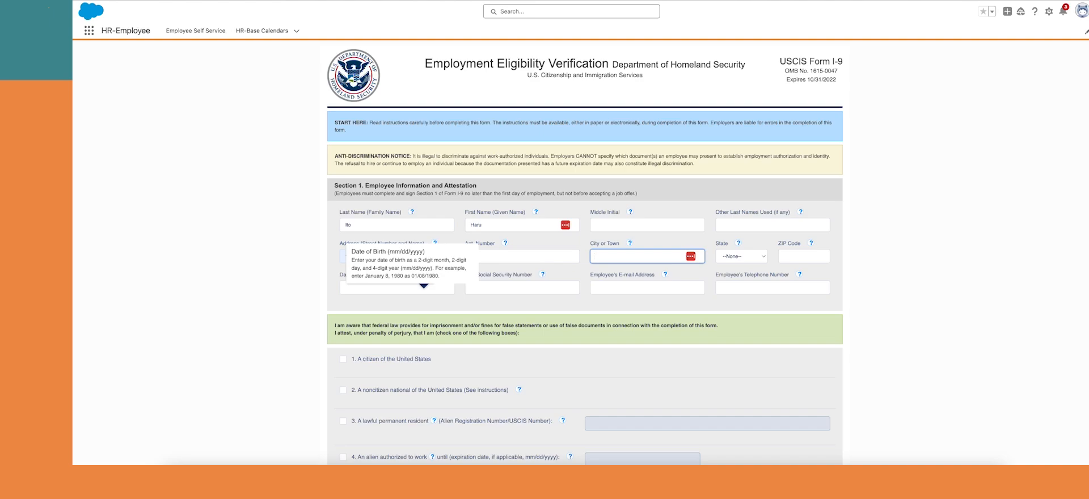
{"action": "type", "text": "Sandi"}
{"action": "key", "text": "BackSpace"}
{"action": "key", "text": "BackSpace"}
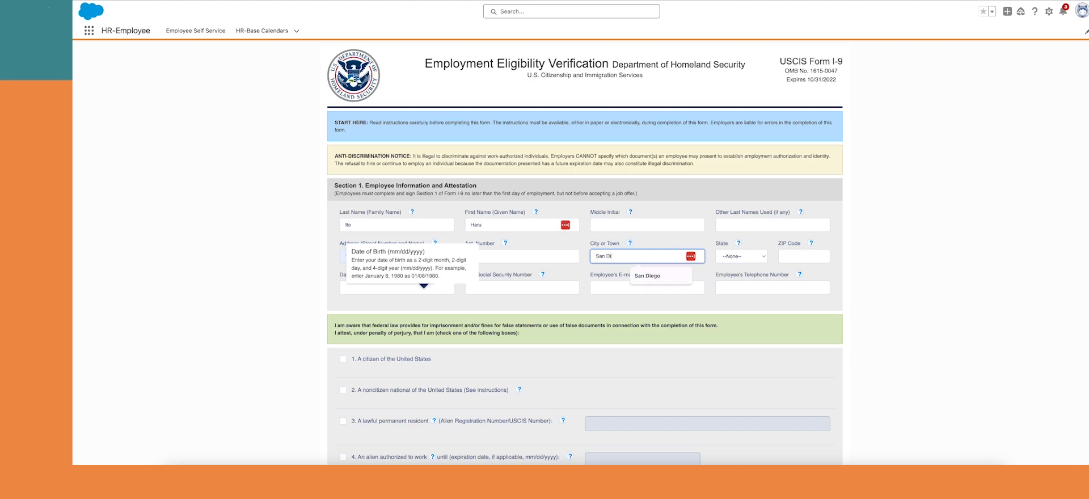
{"action": "type", "text": "o"}
{"action": "key", "text": "Tab"}
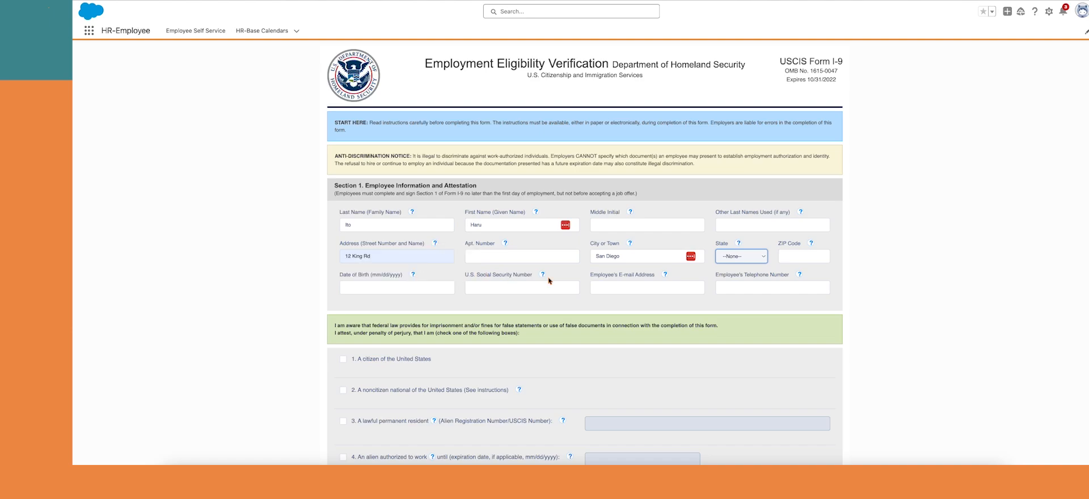
Fill in state CA, ZIP code, date of birth, SSN and the employee's e-mail address
{"action": "left_click", "coordinate": [745, 258]}
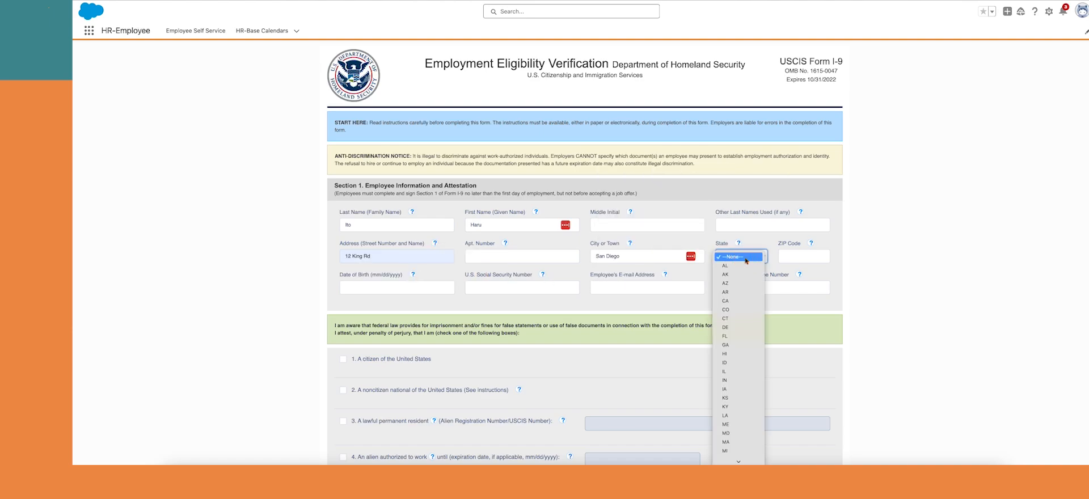
{"action": "left_click", "coordinate": [726, 301]}
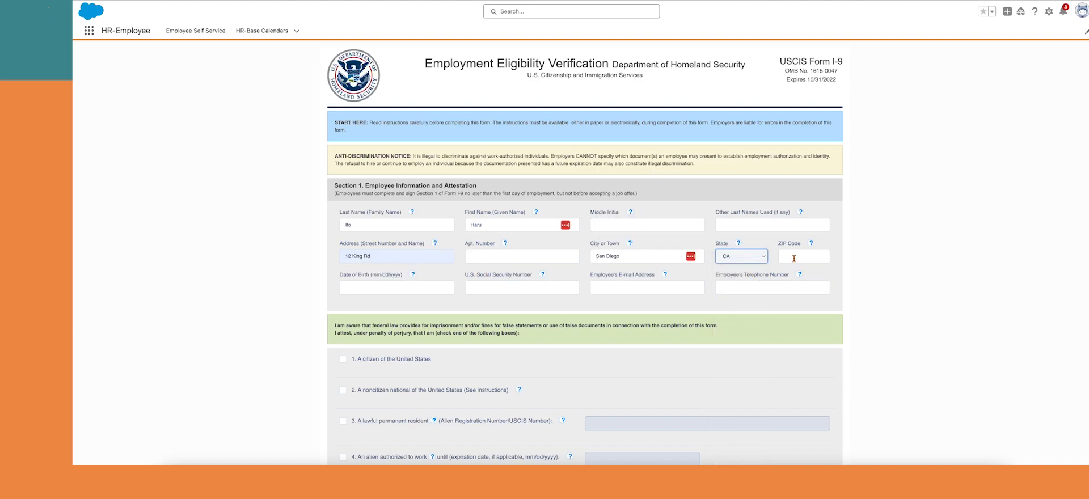
{"action": "left_click", "coordinate": [794, 258]}
{"action": "left_click", "coordinate": [808, 290]}
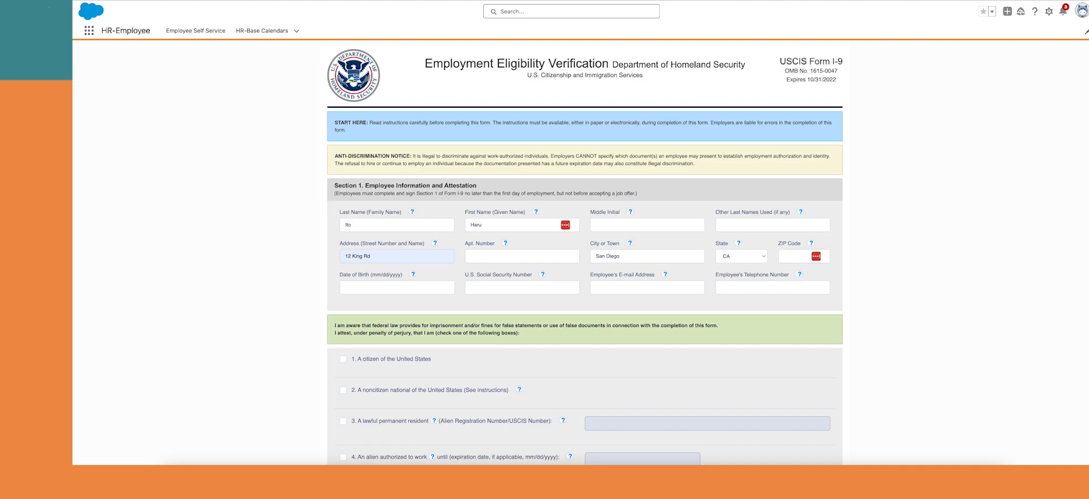
{"action": "left_click", "coordinate": [796, 255]}
{"action": "type", "text": "92012"}
{"action": "key", "text": "Tab"}
{"action": "type", "text": "1"}
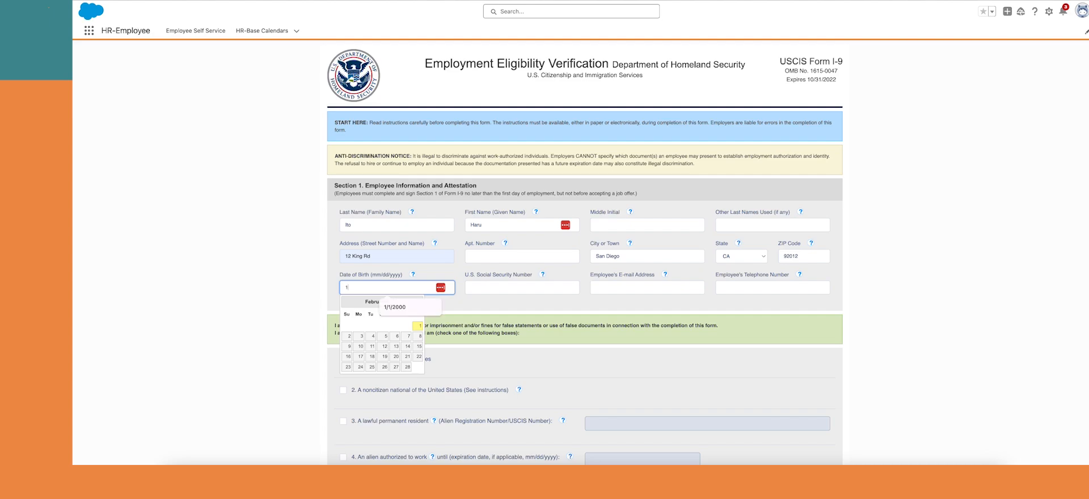
{"action": "type", "text": "/1/2000"}
{"action": "key", "text": "Tab"}
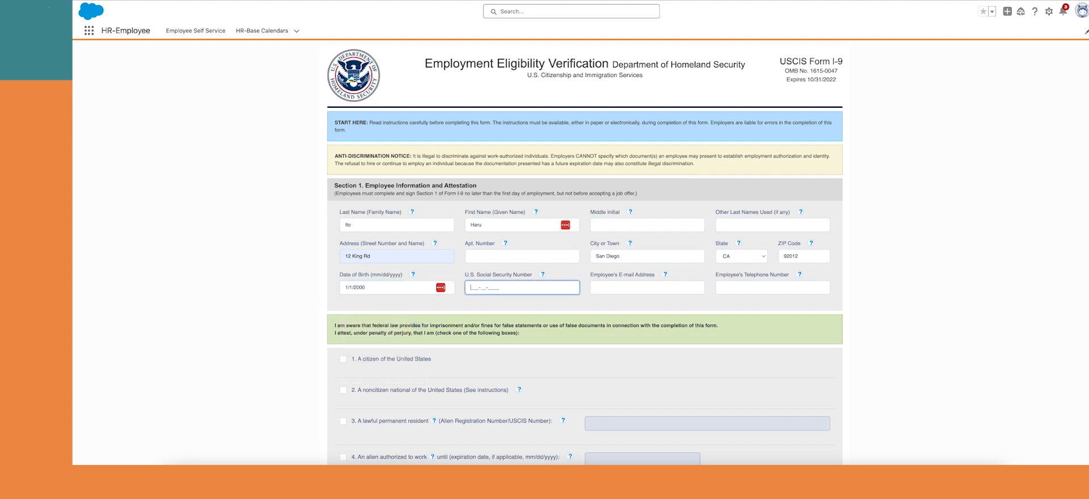
{"action": "type", "text": "123-45-6789"}
{"action": "key", "text": "Tab"}
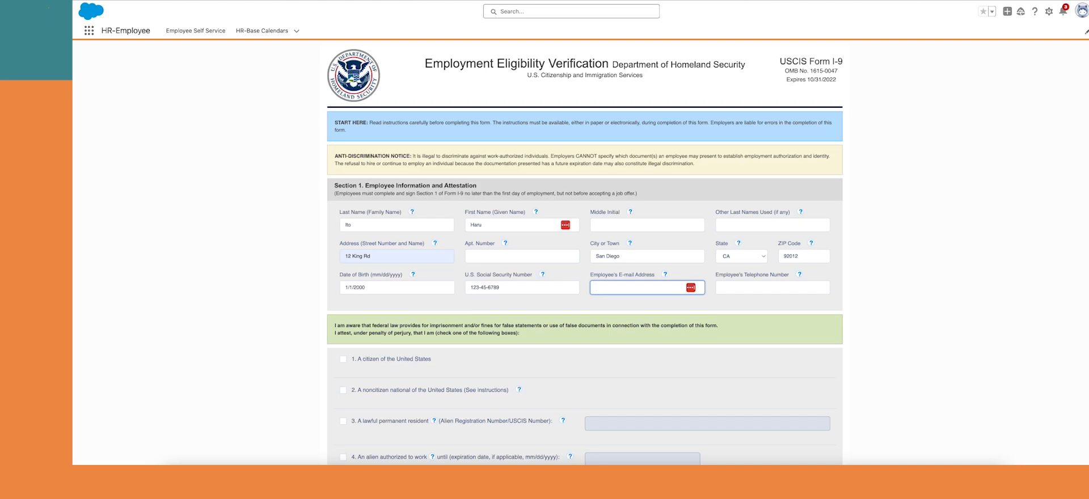
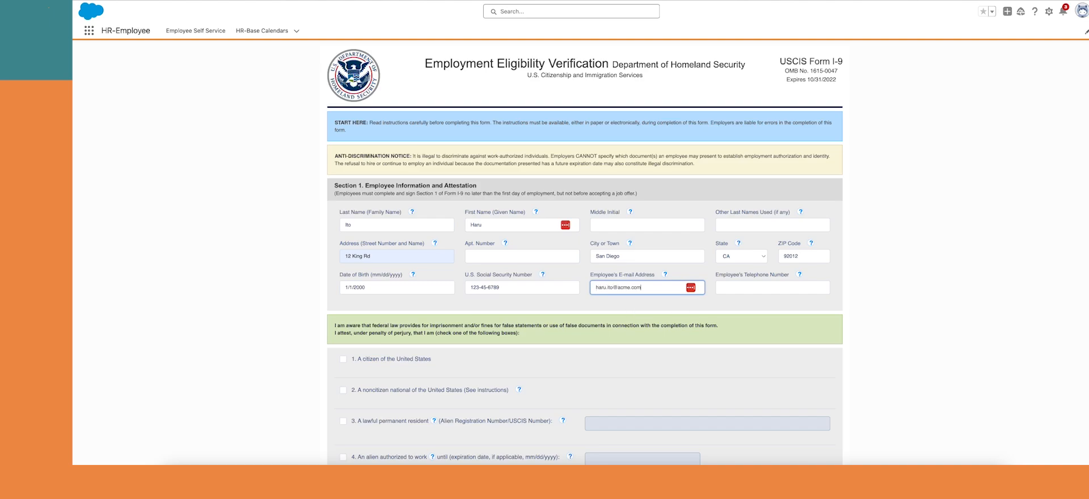
{"action": "left_click", "coordinate": [344, 359]}
Declare US citizenship, sign with the employee's name, certify no preparer or translator, and save
{"action": "scroll", "coordinate": [567, 347], "scroll_direction": "down", "scroll_amount": 3}
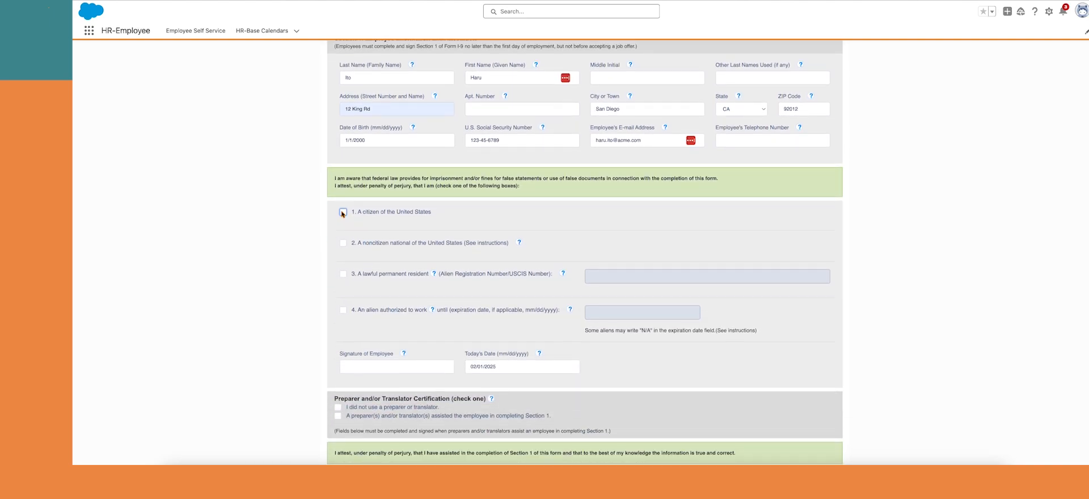
{"action": "left_click", "coordinate": [343, 212]}
{"action": "left_click", "coordinate": [352, 365]}
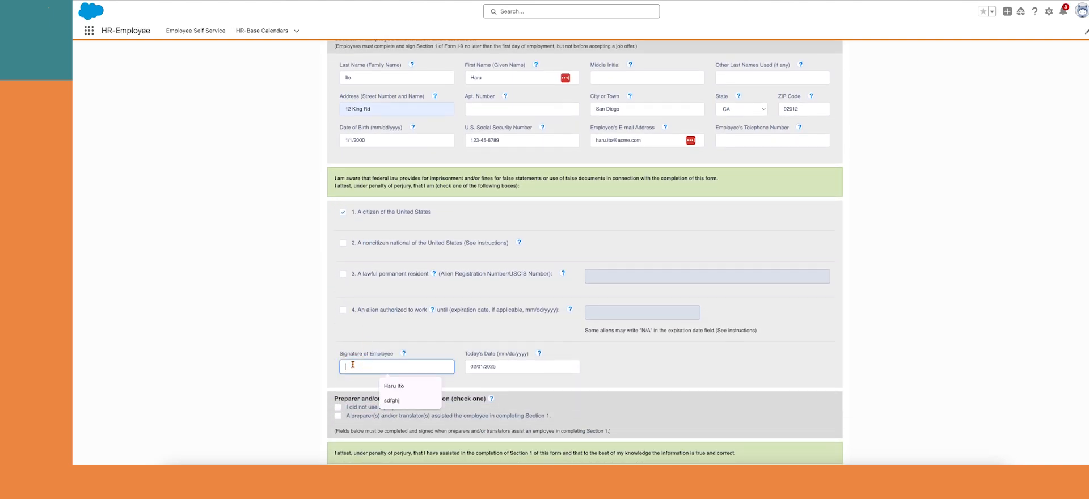
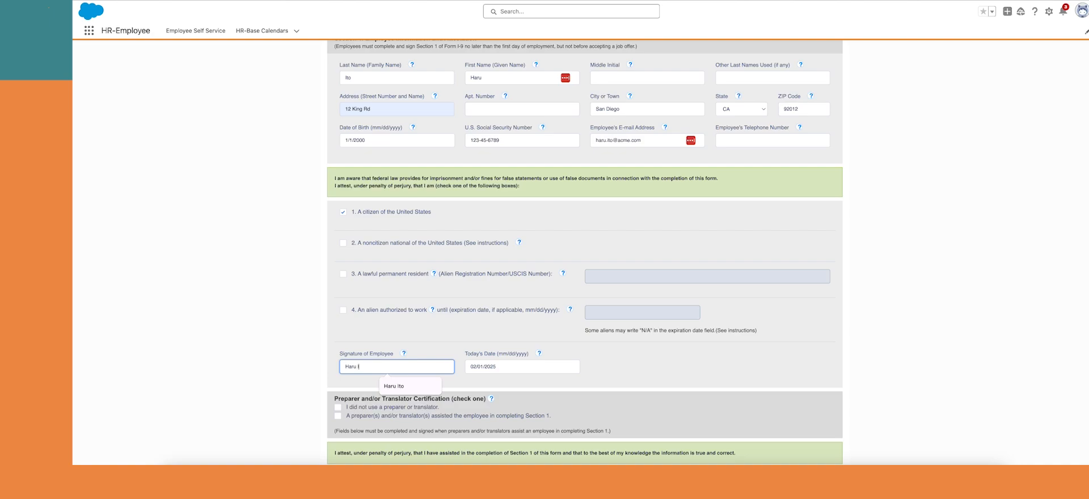
{"action": "key", "text": "Tab"}
{"action": "scroll", "coordinate": [339, 295], "scroll_direction": "down", "scroll_amount": 3}
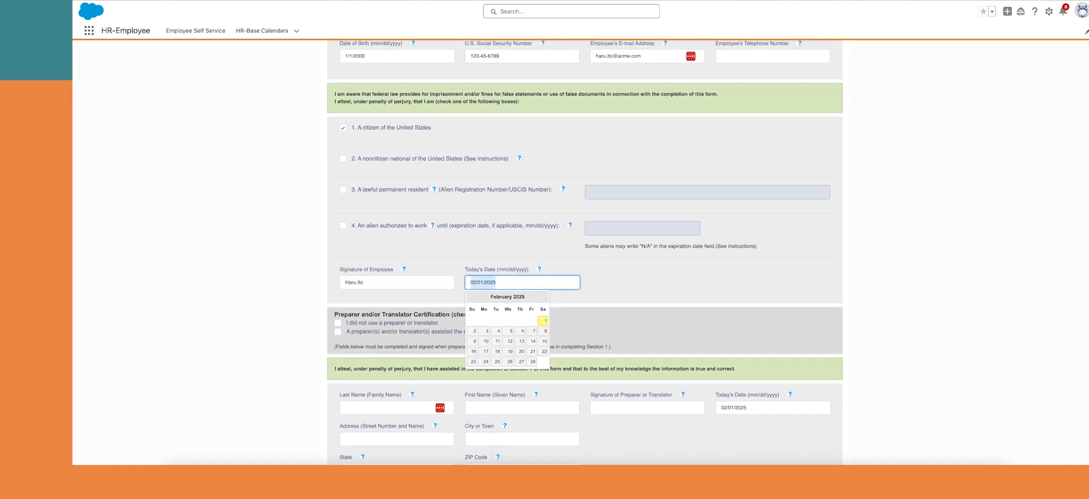
{"action": "left_click", "coordinate": [339, 294]}
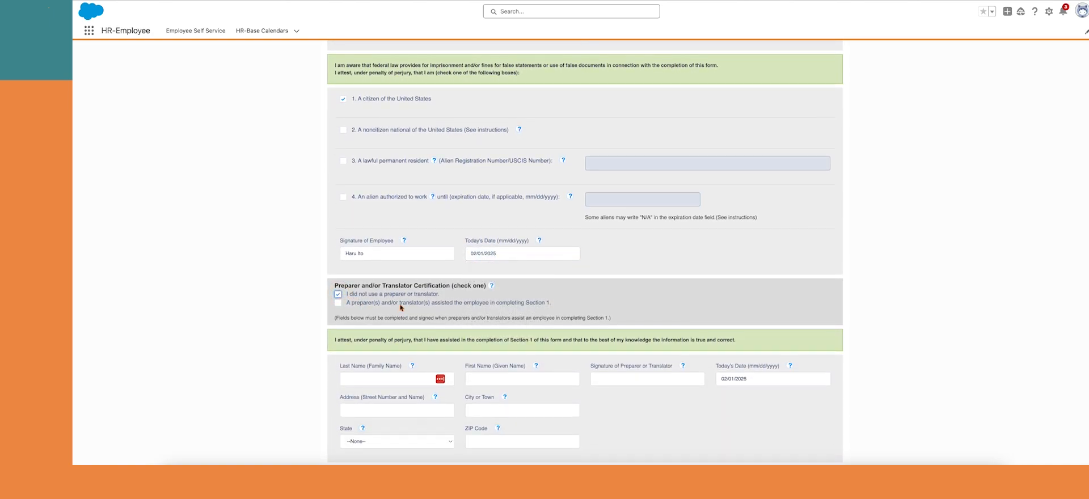
{"action": "scroll", "coordinate": [587, 351], "scroll_direction": "down", "scroll_amount": 2}
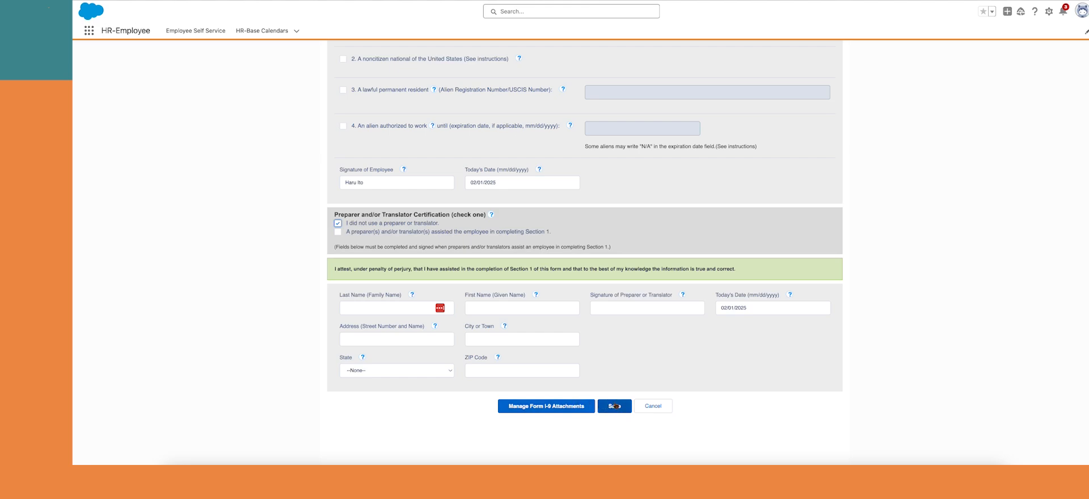
{"action": "left_click", "coordinate": [614, 406]}
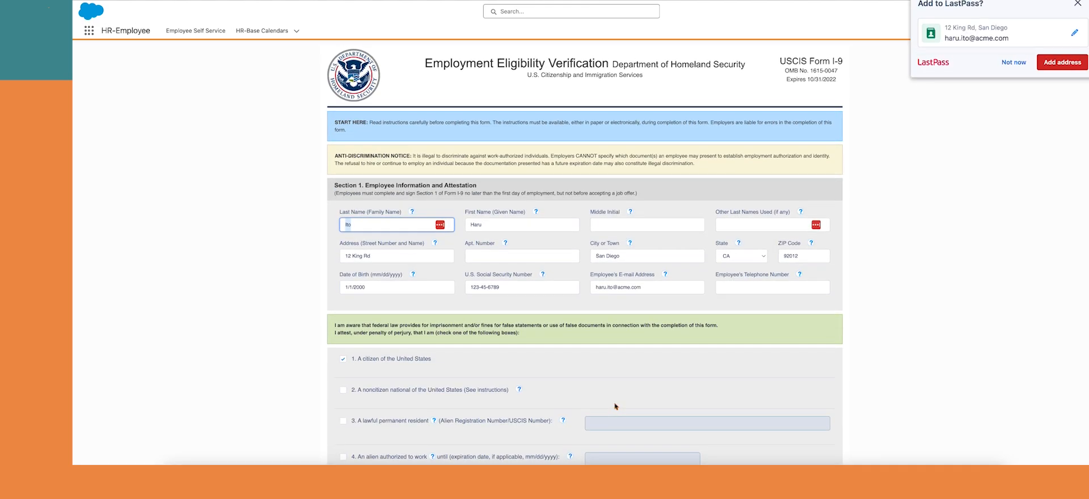
{"action": "scroll", "coordinate": [615, 406], "scroll_direction": "down", "scroll_amount": 8}
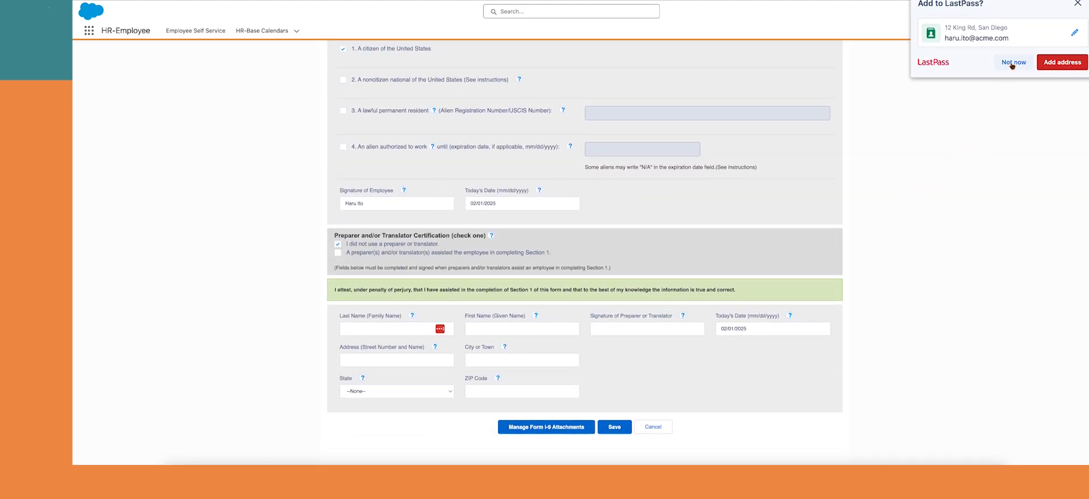
{"action": "left_click", "coordinate": [1013, 62]}
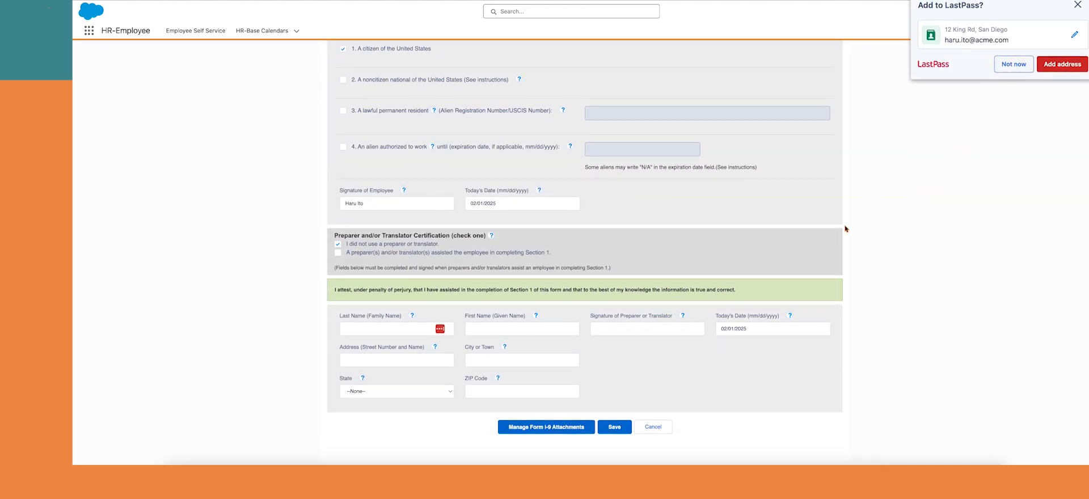
Upload Passport Sample File.png as the I-9 List A document and save the attachment
{"action": "left_click", "coordinate": [546, 427]}
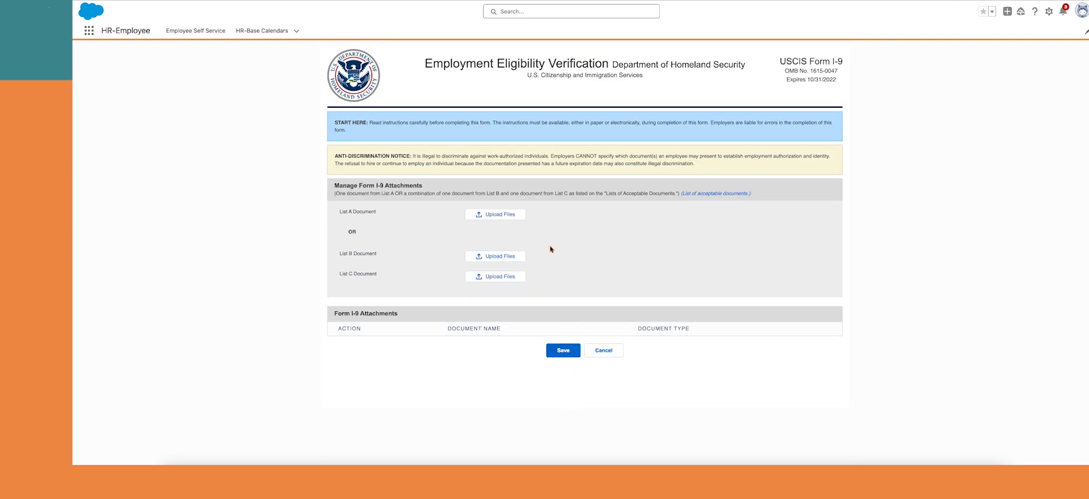
{"action": "left_click", "coordinate": [491, 216]}
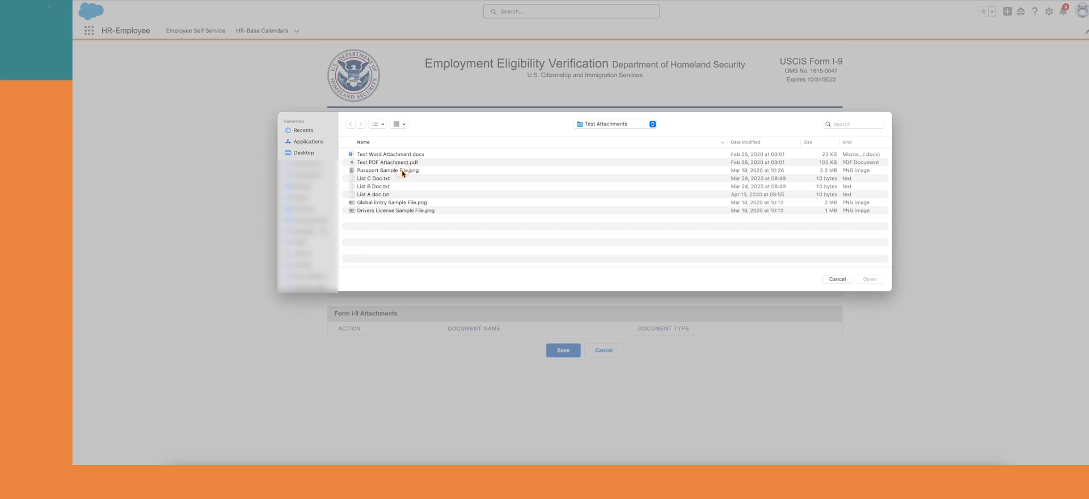
{"action": "left_click", "coordinate": [402, 171]}
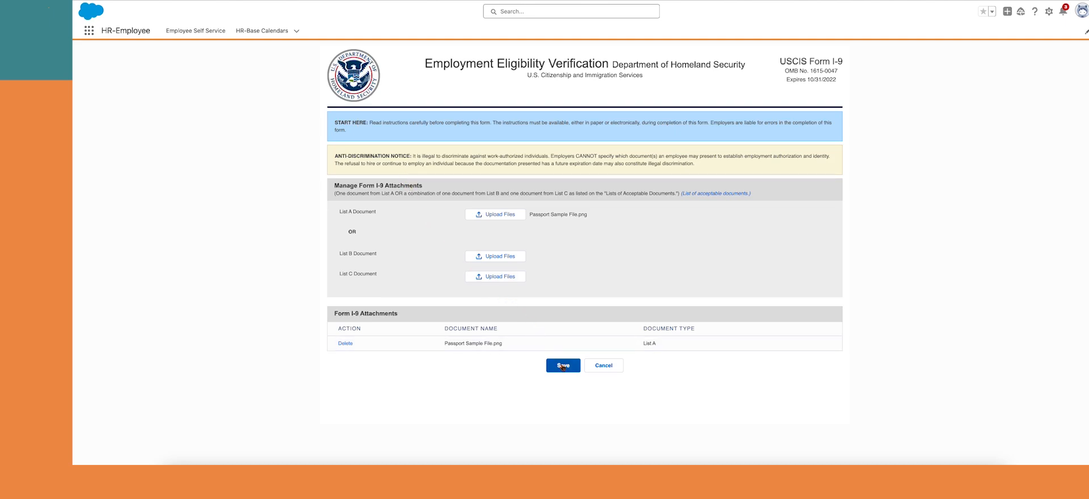
{"action": "left_click", "coordinate": [563, 366]}
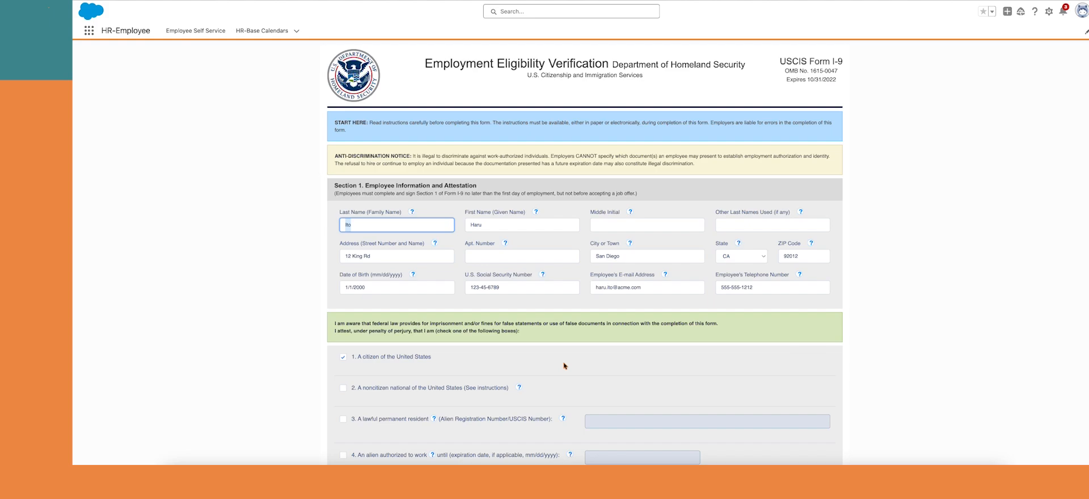
{"action": "scroll", "coordinate": [571, 361], "scroll_direction": "down", "scroll_amount": 4}
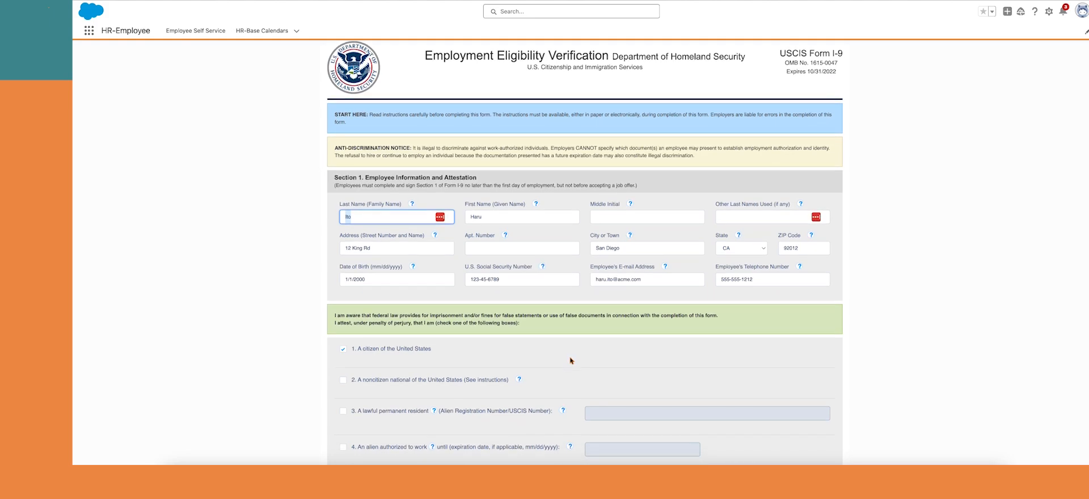
Open the employee's contact record, then I-9 record I9-0029 and its Files list
{"action": "scroll", "coordinate": [571, 360], "scroll_direction": "down", "scroll_amount": 3}
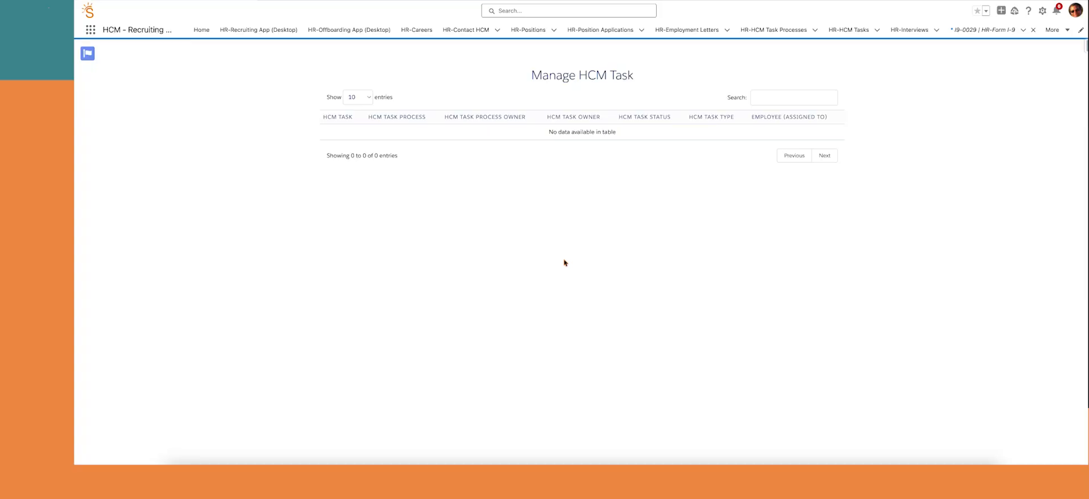
{"action": "left_click", "coordinate": [462, 32]}
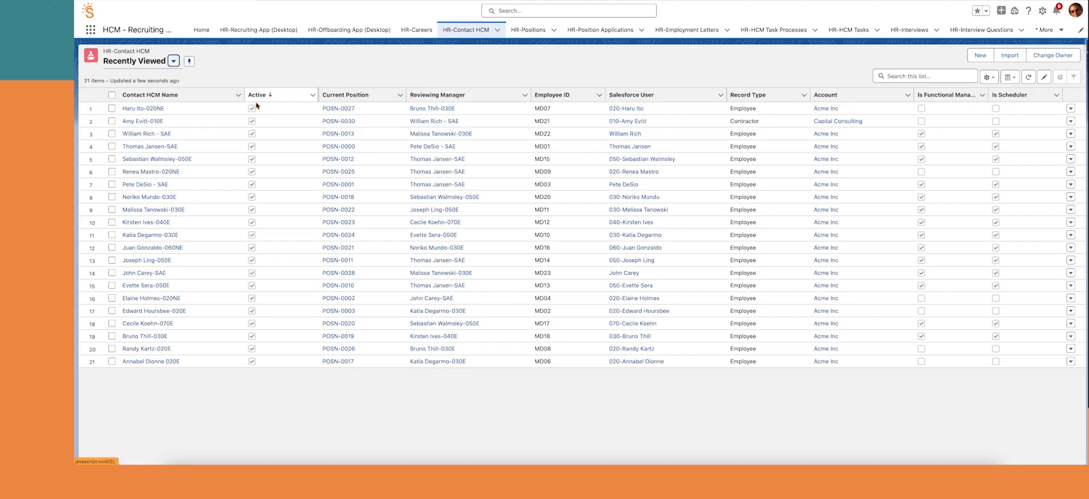
{"action": "left_click", "coordinate": [151, 109]}
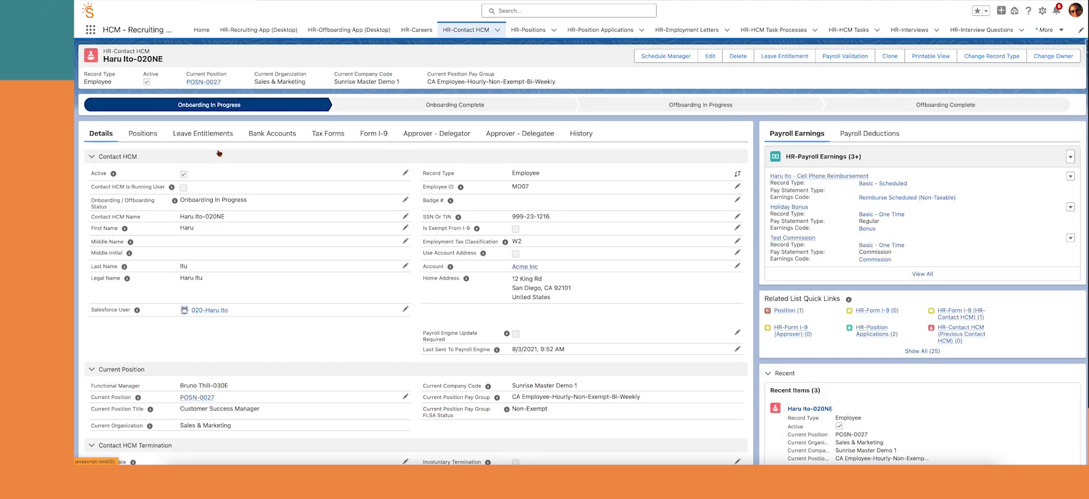
{"action": "left_click", "coordinate": [377, 135]}
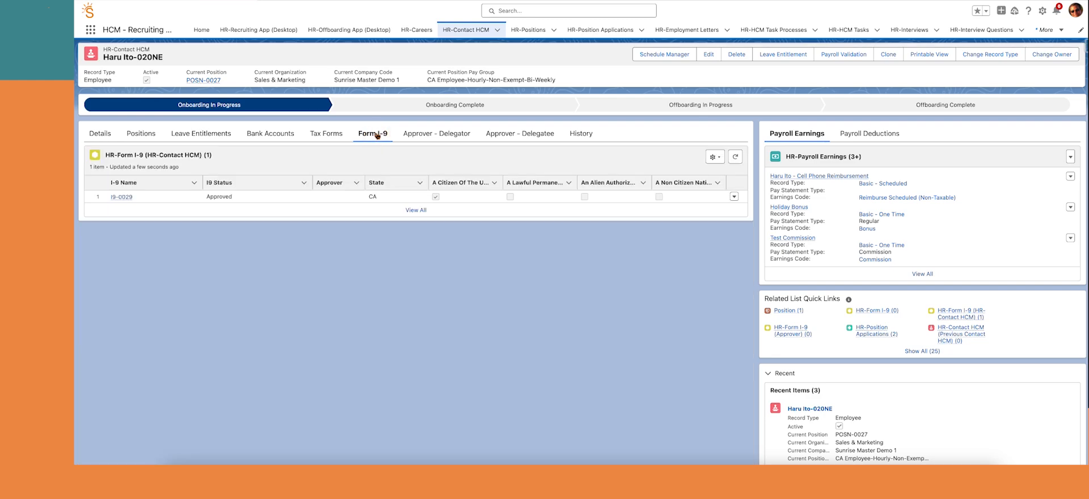
{"action": "left_click", "coordinate": [126, 198]}
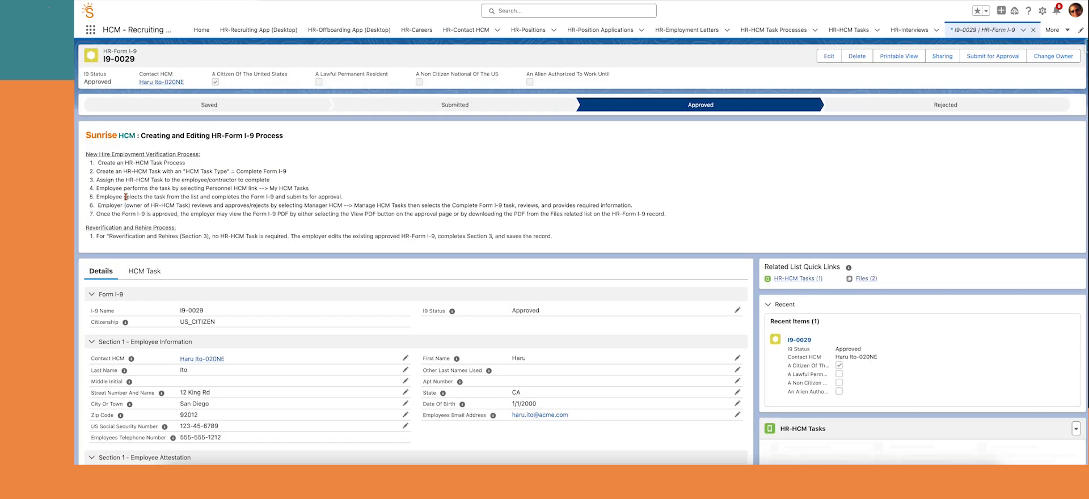
{"action": "scroll", "coordinate": [503, 311], "scroll_direction": "down", "scroll_amount": 3}
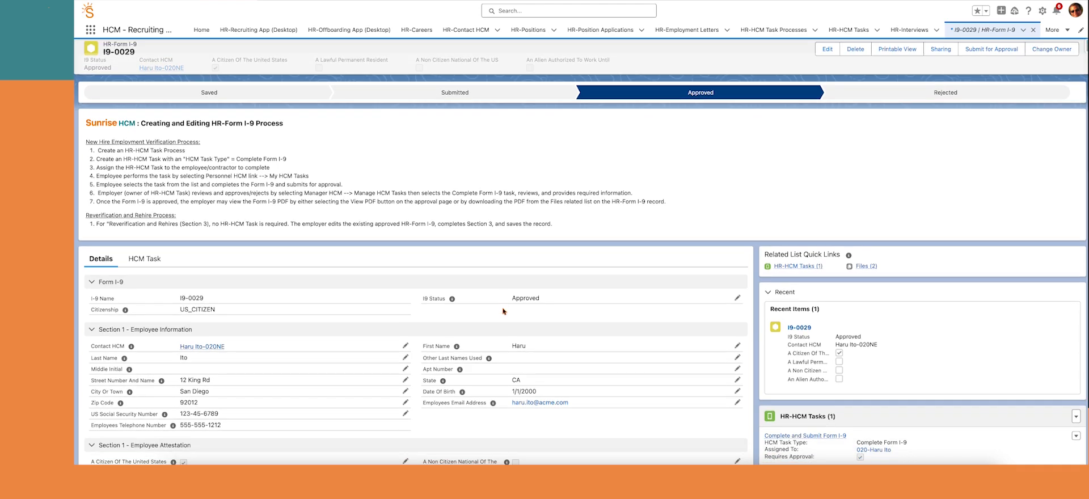
{"action": "scroll", "coordinate": [502, 312], "scroll_direction": "down", "scroll_amount": 1}
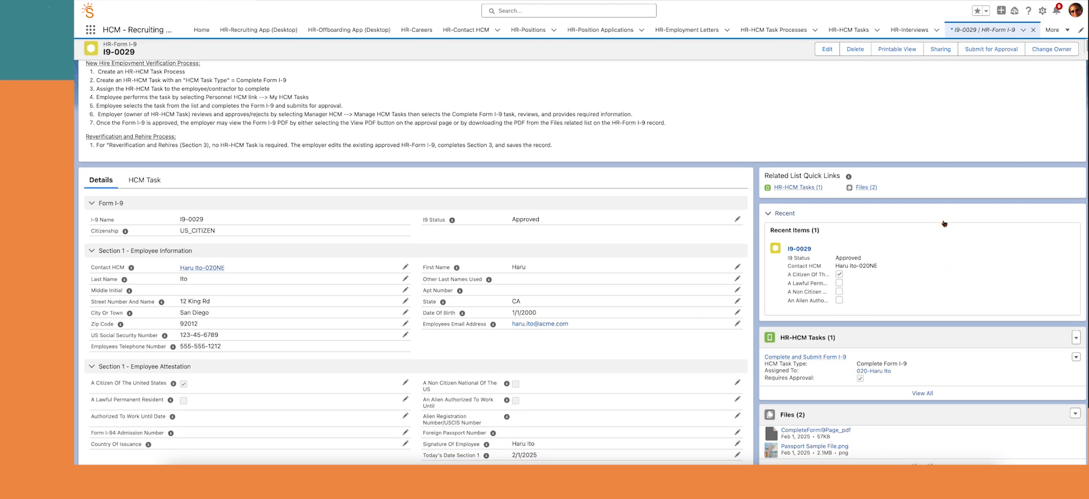
{"action": "left_click", "coordinate": [863, 188]}
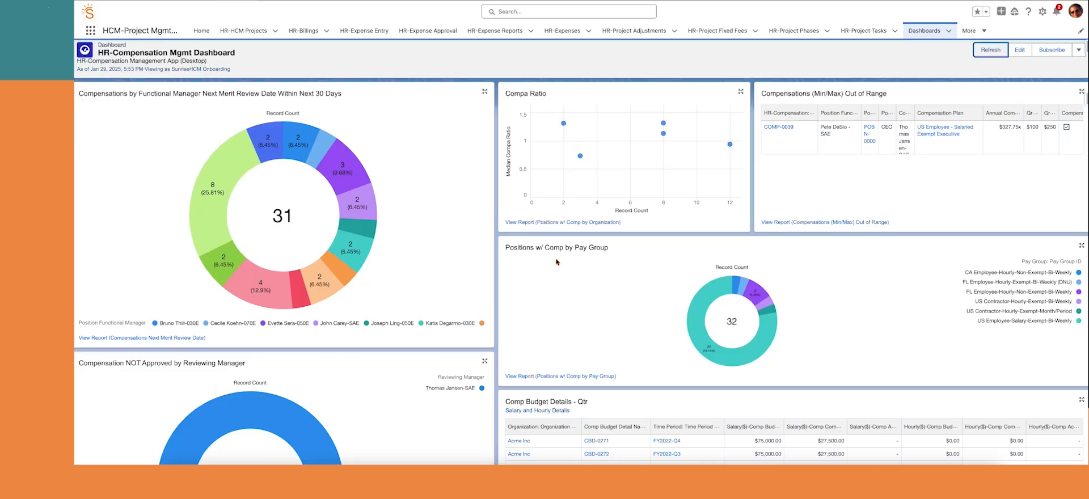
Scroll down through the HR-Recruiting dashboard's open positions, interview question and application chart panels
{"action": "scroll", "coordinate": [617, 259], "scroll_direction": "down", "scroll_amount": 3}
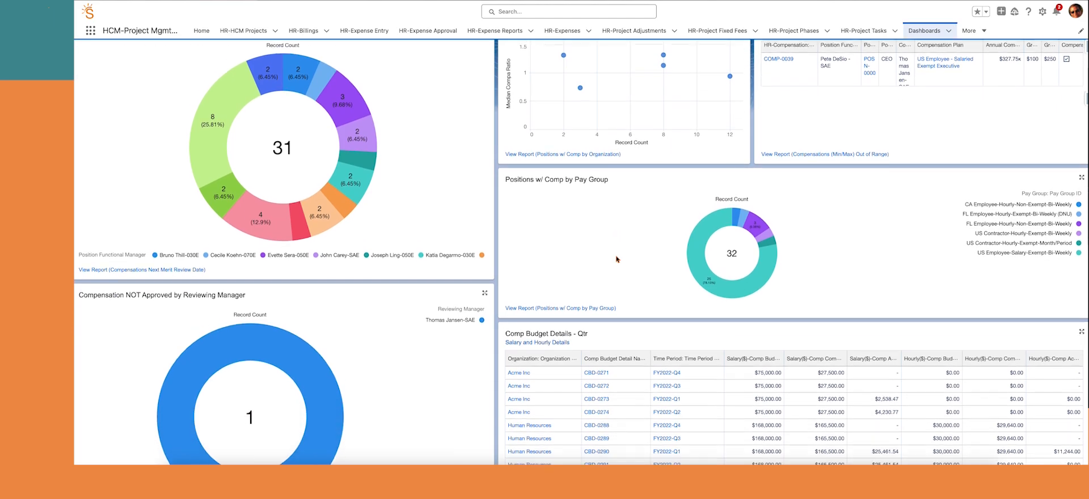
{"action": "scroll", "coordinate": [617, 259], "scroll_direction": "down", "scroll_amount": 2}
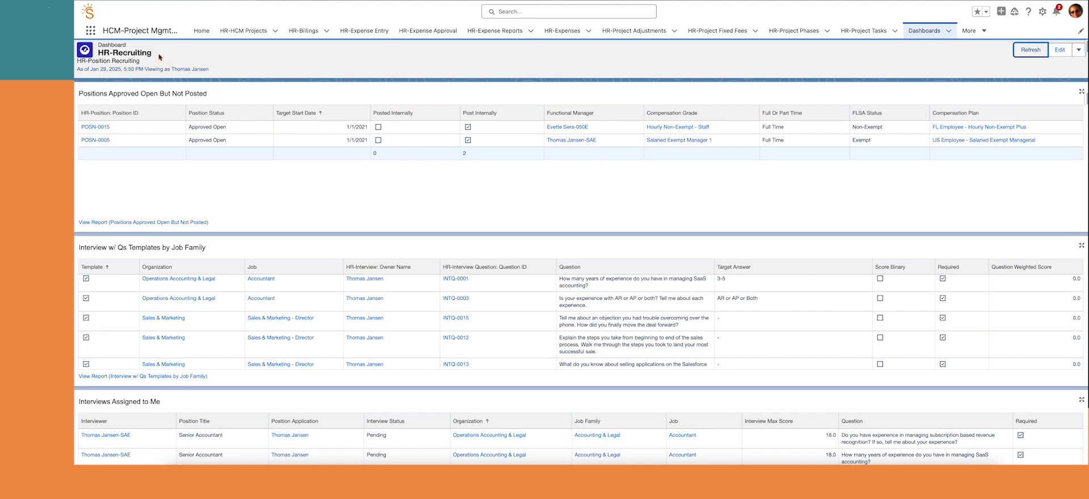
{"action": "scroll", "coordinate": [153, 189], "scroll_direction": "down", "scroll_amount": 3}
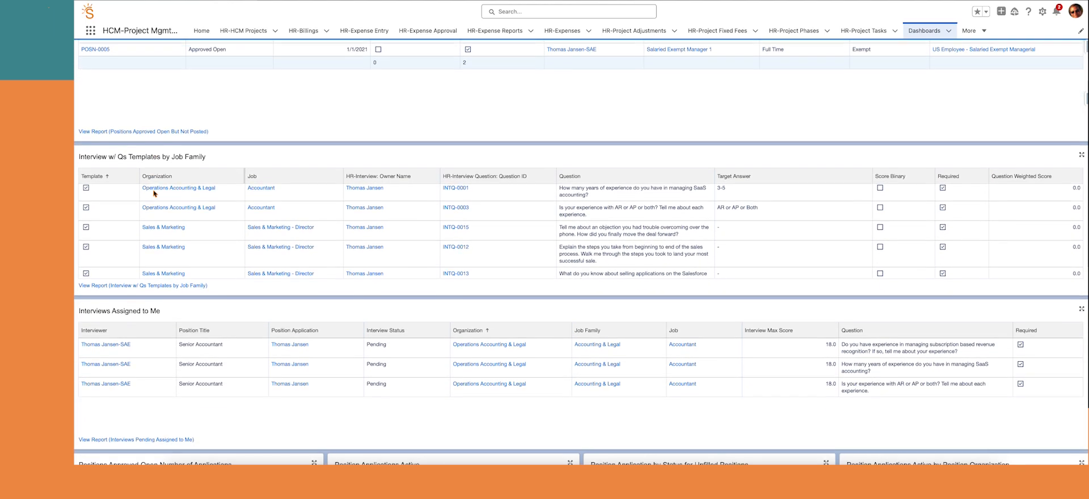
{"action": "scroll", "coordinate": [153, 193], "scroll_direction": "down", "scroll_amount": 5}
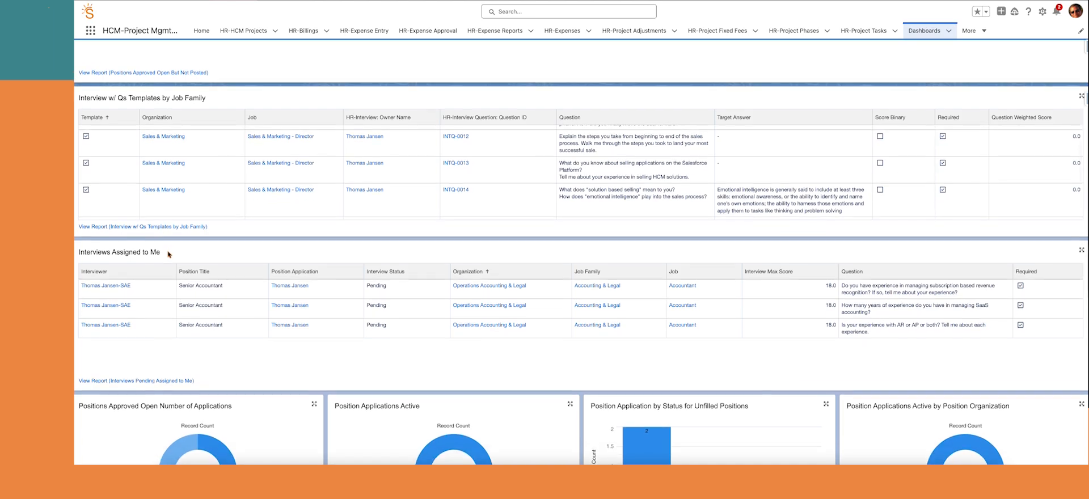
{"action": "scroll", "coordinate": [169, 254], "scroll_direction": "down", "scroll_amount": 7}
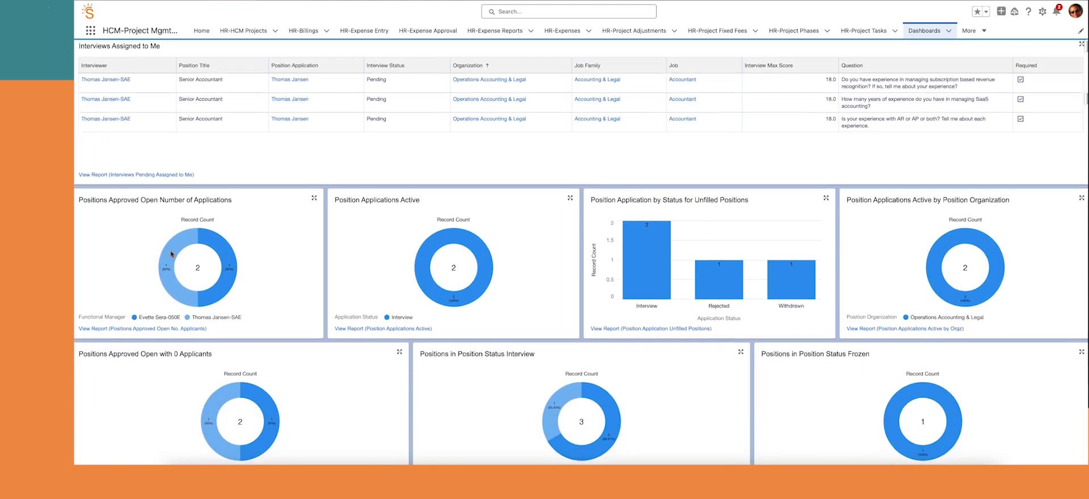
{"action": "scroll", "coordinate": [170, 254], "scroll_direction": "down", "scroll_amount": 6}
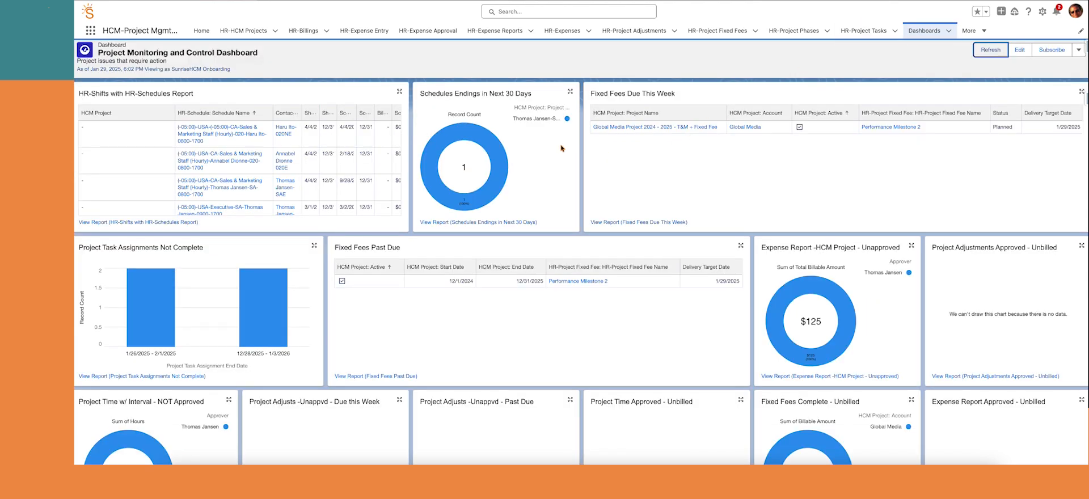
Scroll down the Project Monitoring and Control Dashboard's shift, fixed-fee, expense and billing panels
{"action": "scroll", "coordinate": [571, 163], "scroll_direction": "down", "scroll_amount": 1}
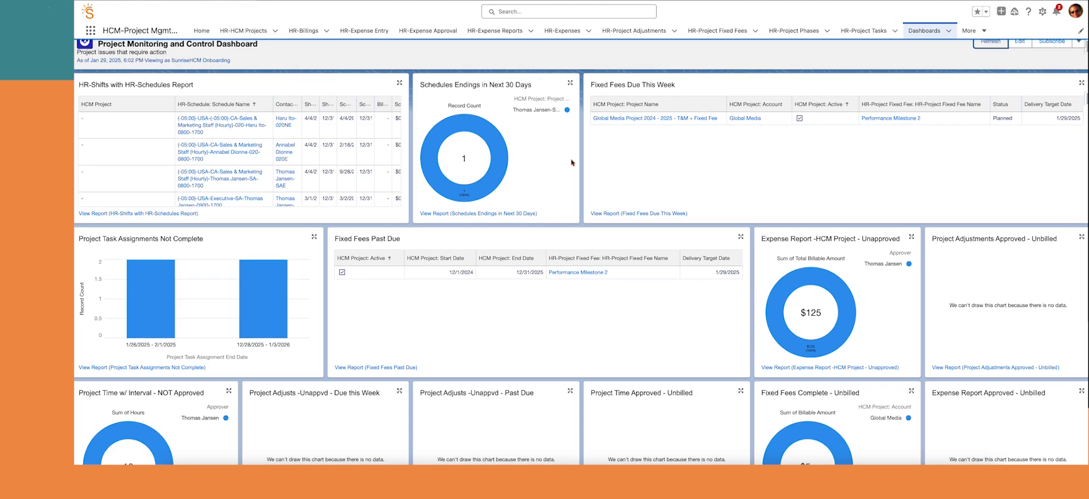
{"action": "scroll", "coordinate": [571, 163], "scroll_direction": "down", "scroll_amount": 4}
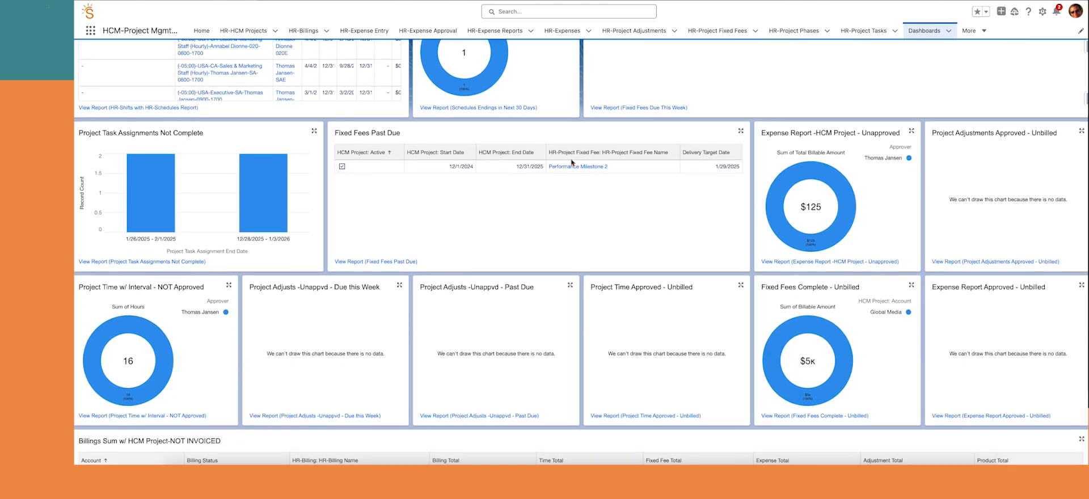
{"action": "scroll", "coordinate": [572, 163], "scroll_direction": "down", "scroll_amount": 3}
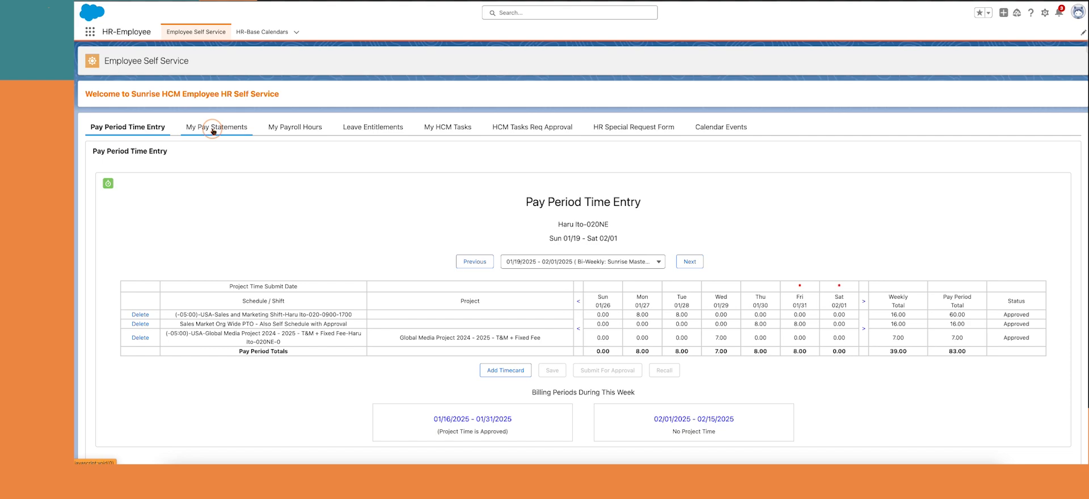
Review the 02/07/2025 Regular pay statement details and the employee's payroll hours
{"action": "left_click", "coordinate": [213, 127]}
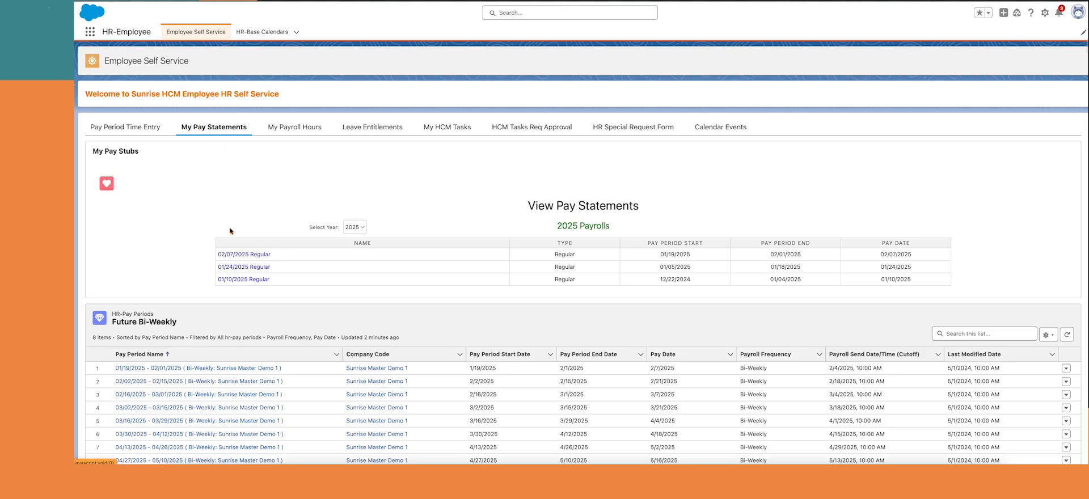
{"action": "left_click", "coordinate": [239, 257]}
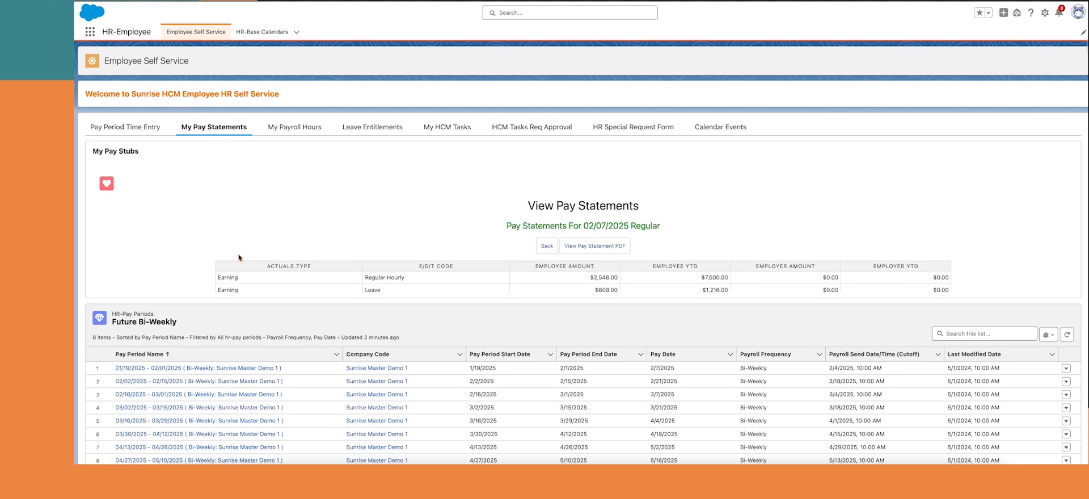
{"action": "scroll", "coordinate": [284, 260], "scroll_direction": "down", "scroll_amount": 2}
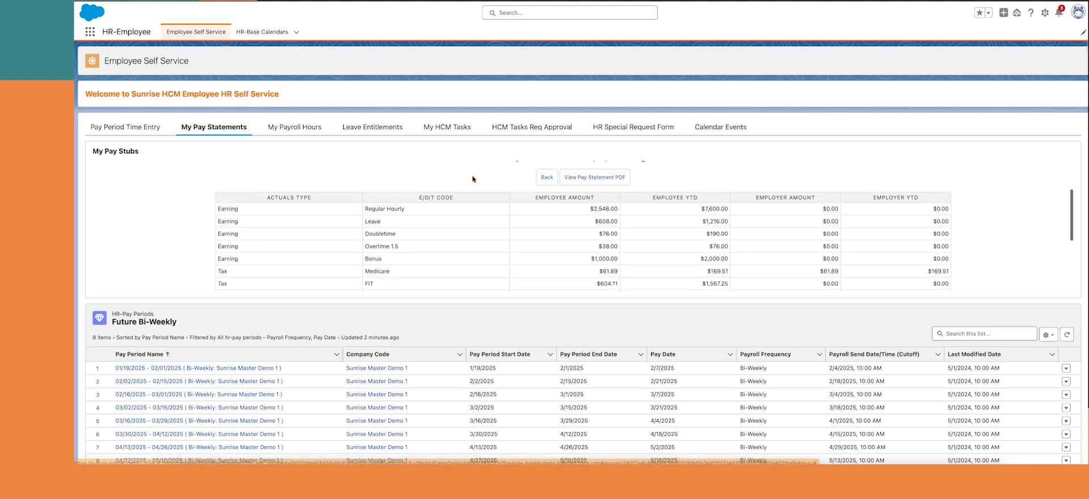
{"action": "left_click", "coordinate": [292, 127]}
{"action": "scroll", "coordinate": [501, 347], "scroll_direction": "down", "scroll_amount": 5}
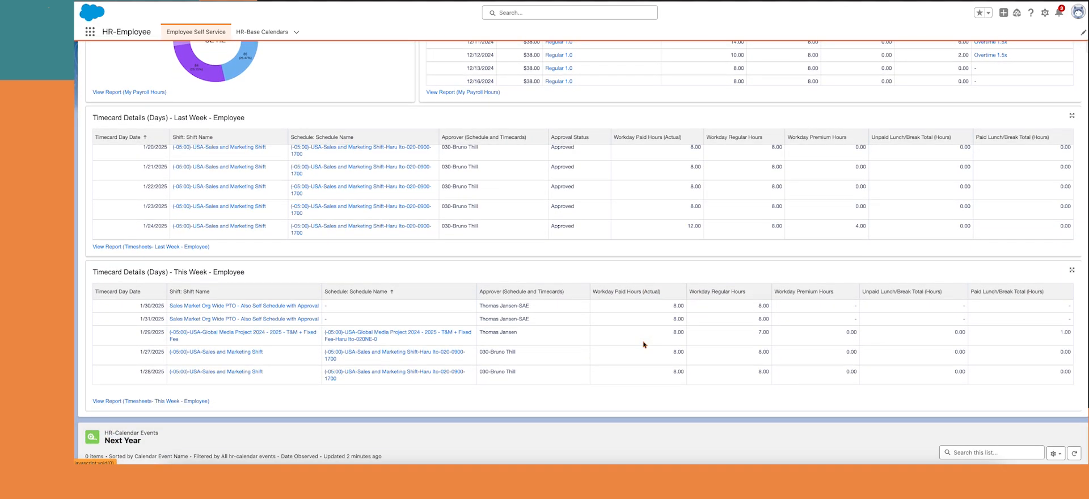
{"action": "scroll", "coordinate": [644, 344], "scroll_direction": "up", "scroll_amount": 8}
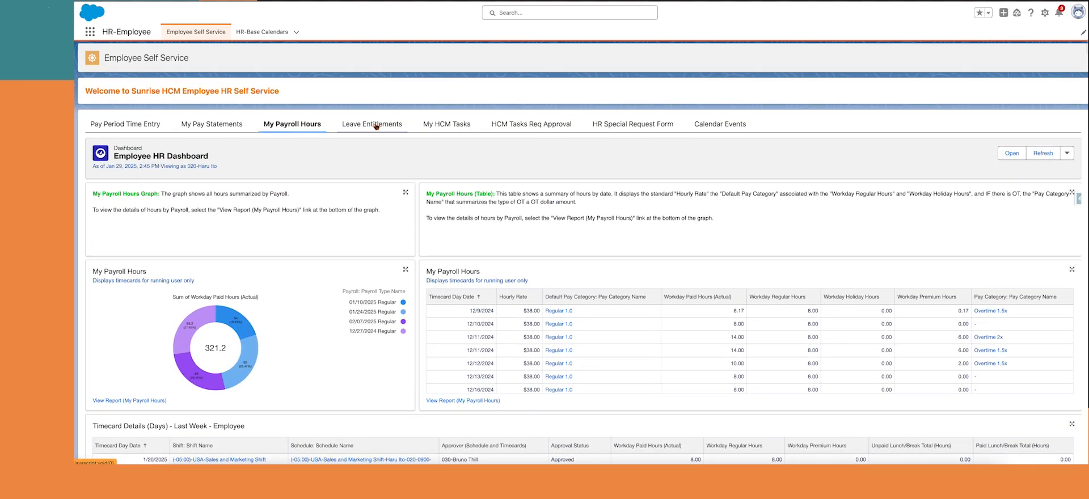
View all transactions of leave entitlement LEAE-0014, then return to Employee Self Service
{"action": "left_click", "coordinate": [376, 126]}
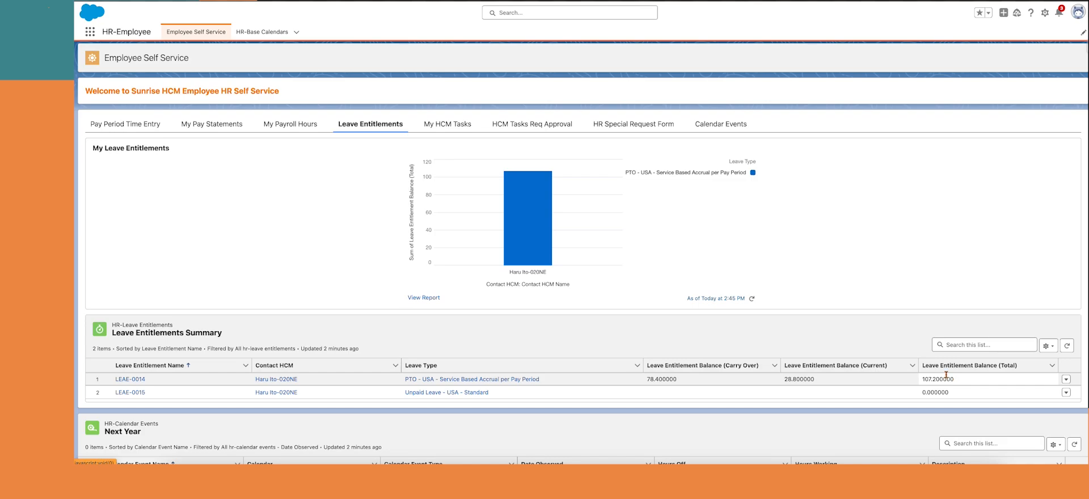
{"action": "left_click", "coordinate": [132, 378]}
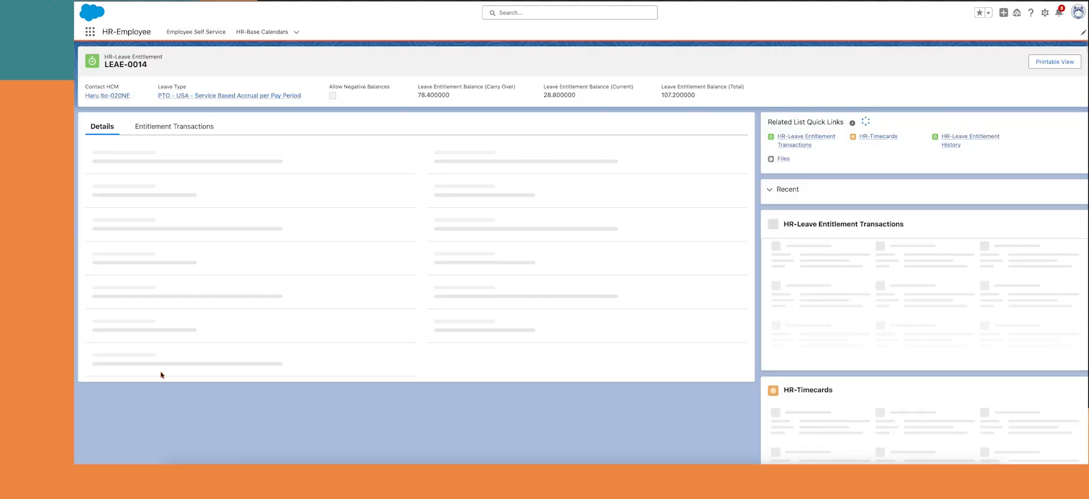
{"action": "left_click", "coordinate": [171, 126]}
{"action": "left_click", "coordinate": [423, 334]}
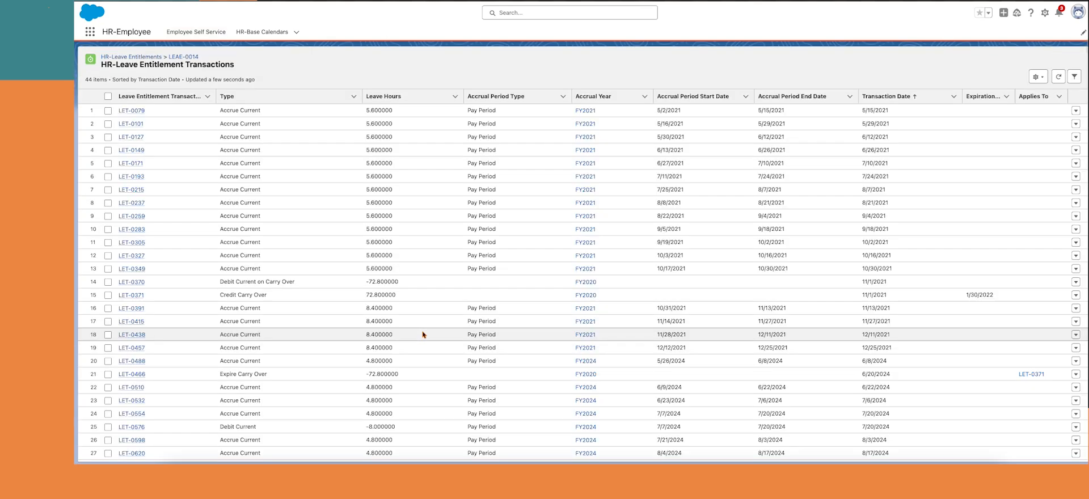
{"action": "scroll", "coordinate": [328, 139], "scroll_direction": "down", "scroll_amount": 5}
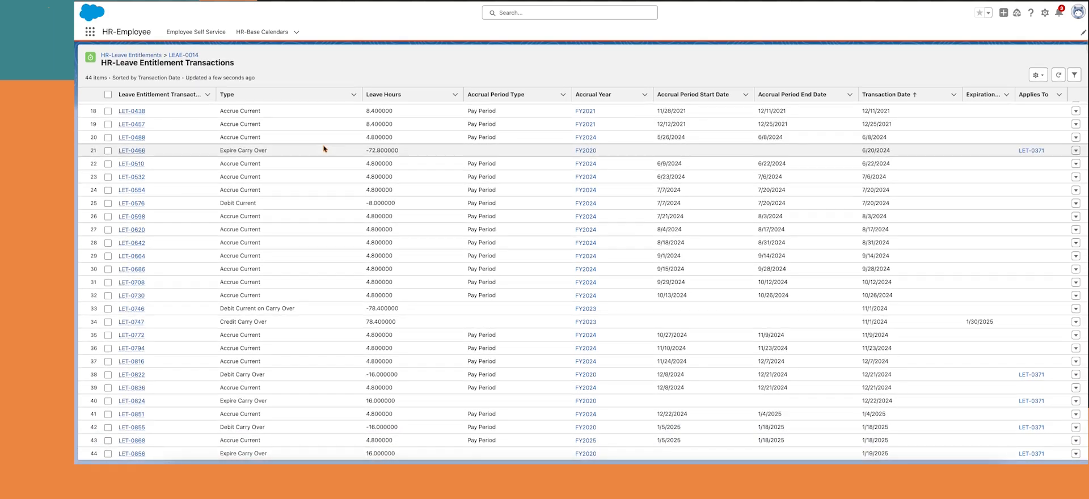
{"action": "left_click", "coordinate": [199, 33]}
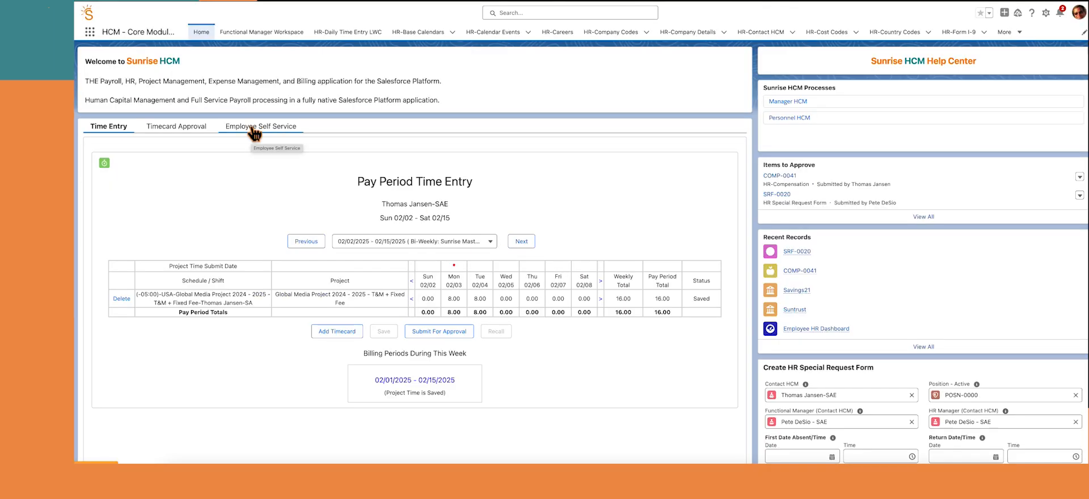
Rename the approved savings account to 'My New Savings' with a new account number, then submit for approval
{"action": "left_click", "coordinate": [314, 193]}
{"action": "left_click", "coordinate": [219, 272]}
{"action": "left_click", "coordinate": [126, 203]}
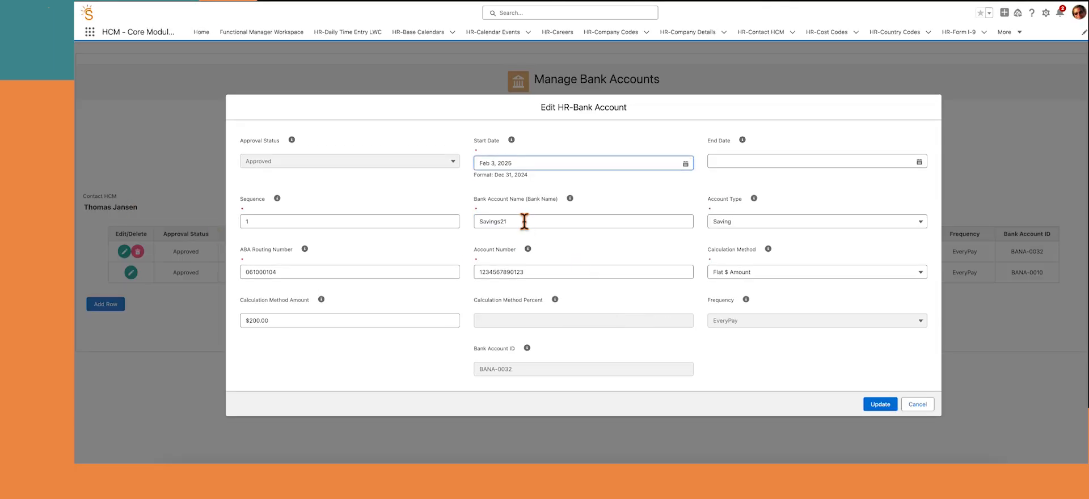
{"action": "double_click", "coordinate": [522, 218]}
{"action": "key", "text": "Tab"}
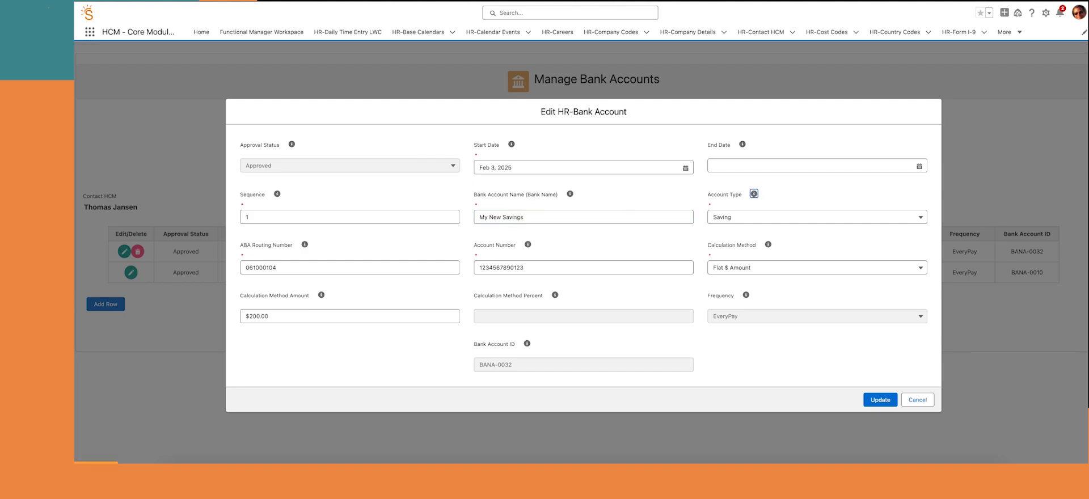
{"action": "key", "text": "Tab"}
{"action": "key", "text": "Tab"}
{"action": "key", "text": "Tab"}
{"action": "key", "text": "Tab"}
{"action": "key", "text": "Tab"}
{"action": "key", "text": "Tab"}
{"action": "key", "text": "Tab"}
{"action": "key", "text": "Tab"}
{"action": "key", "text": "Tab"}
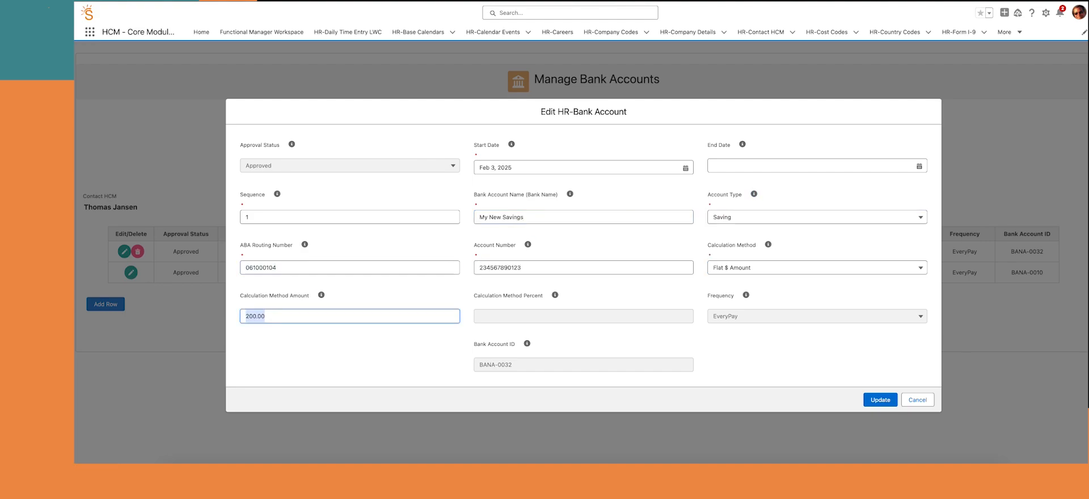
{"action": "left_click", "coordinate": [880, 400]}
{"action": "left_click", "coordinate": [579, 274]}
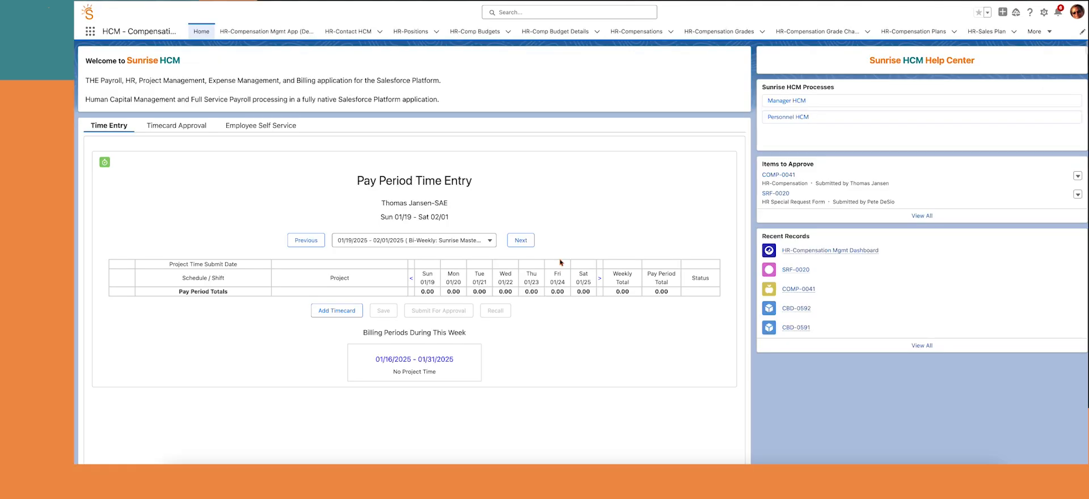
Recalculate the FY2025 committed compensation in Manage Comp Budget
{"action": "left_click", "coordinate": [784, 101]}
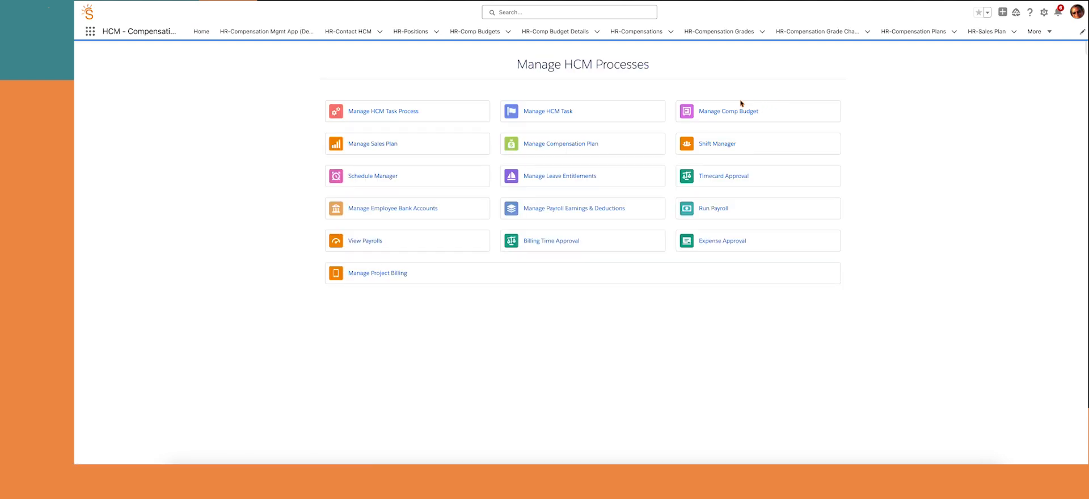
{"action": "left_click", "coordinate": [726, 112]}
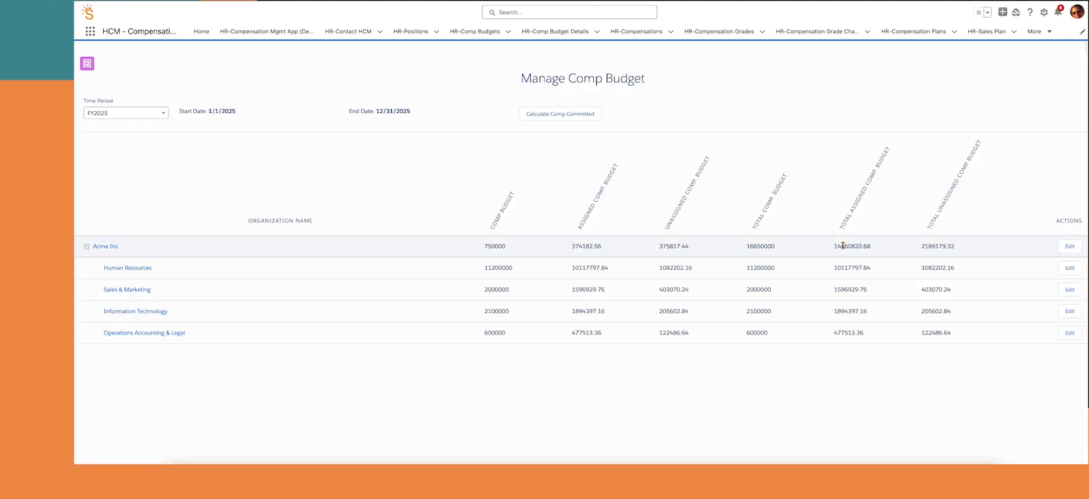
{"action": "left_click", "coordinate": [591, 115]}
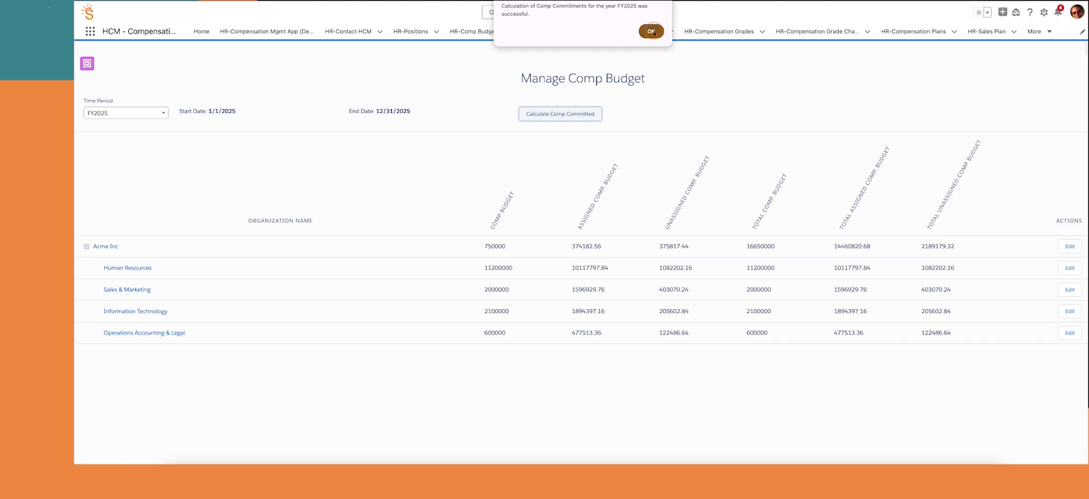
{"action": "left_click", "coordinate": [651, 31]}
Expand the Human Resources budget's salary, hourly, variable pay, benefits and taxes rows, then save it
{"action": "left_click", "coordinate": [1069, 269]}
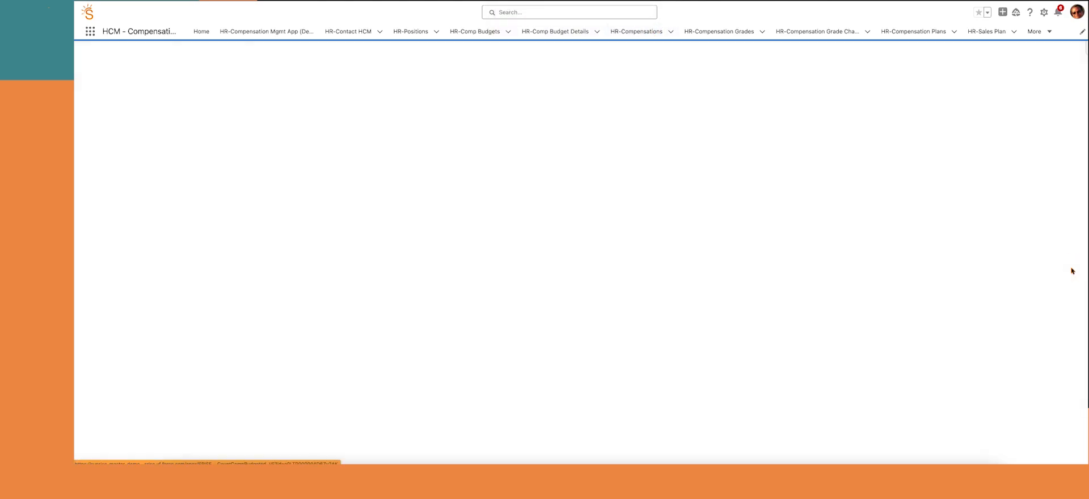
{"action": "scroll", "coordinate": [371, 280], "scroll_direction": "down", "scroll_amount": 2}
{"action": "scroll", "coordinate": [370, 279], "scroll_direction": "down", "scroll_amount": 3}
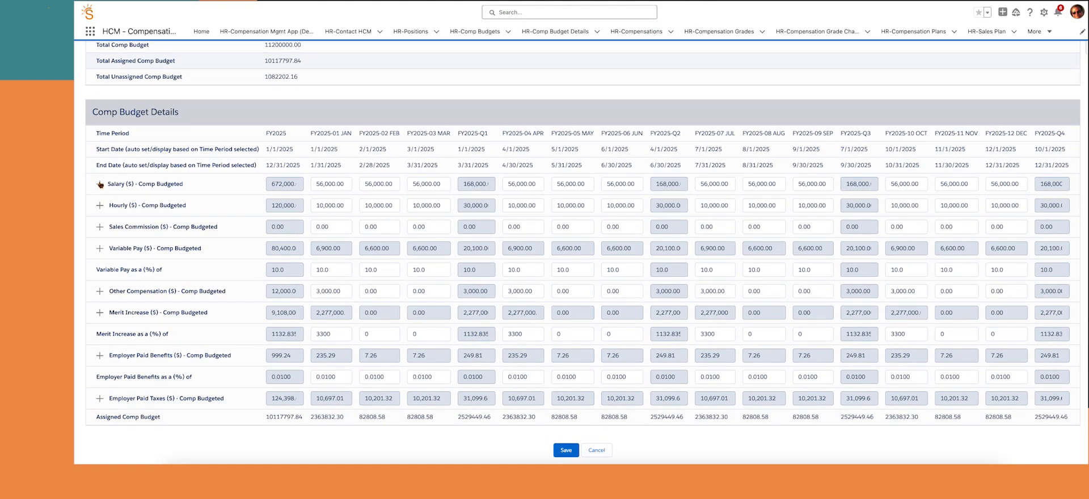
{"action": "left_click", "coordinate": [100, 184]}
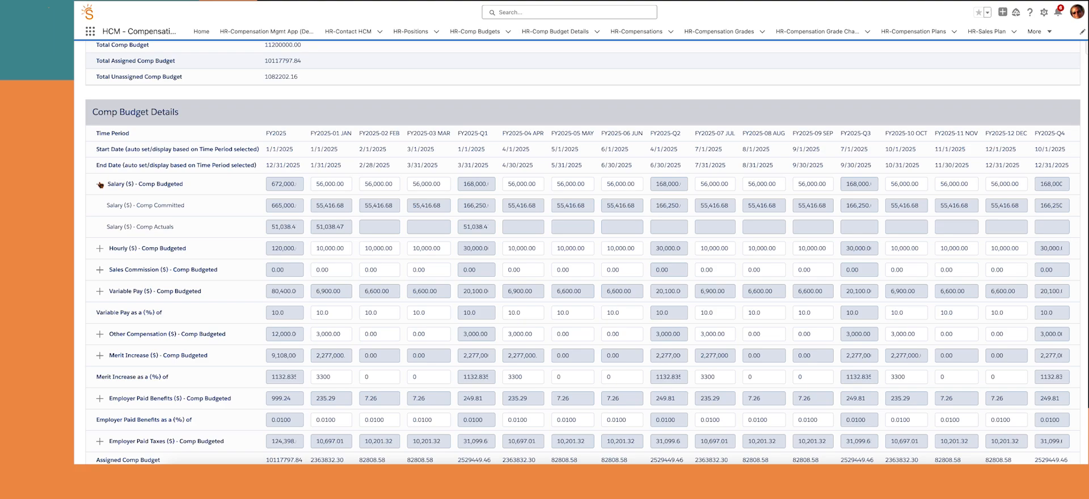
{"action": "left_click", "coordinate": [100, 248]}
{"action": "scroll", "coordinate": [112, 327], "scroll_direction": "down", "scroll_amount": 1}
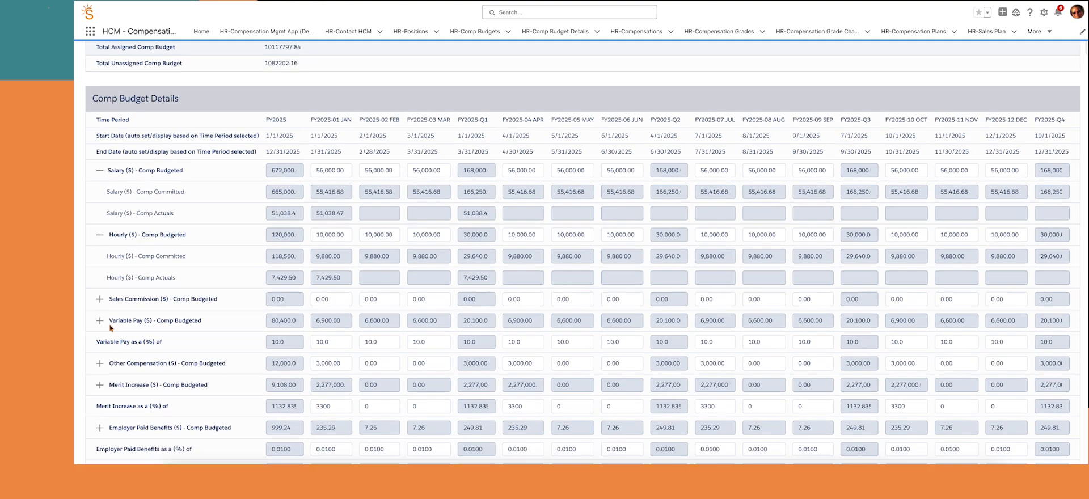
{"action": "left_click", "coordinate": [100, 267]}
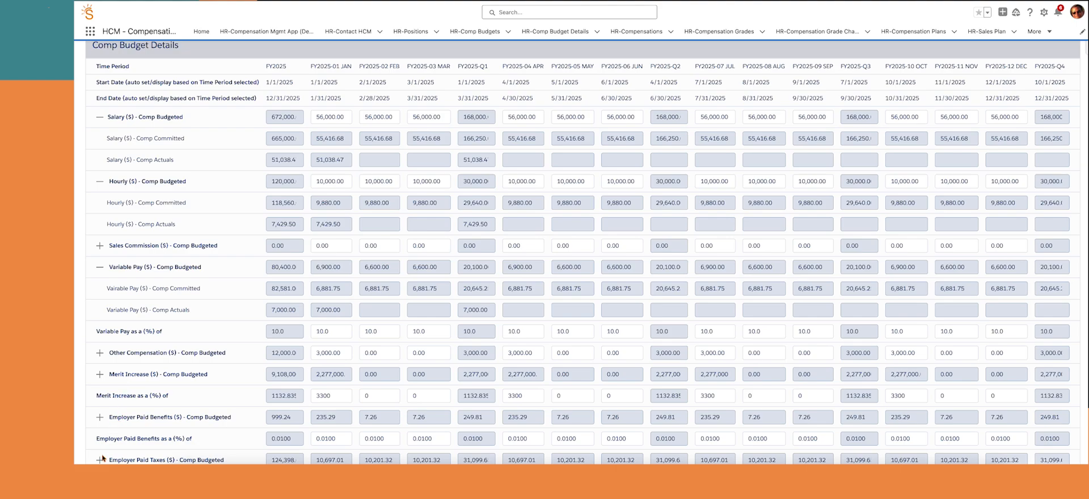
{"action": "left_click", "coordinate": [100, 417]}
{"action": "scroll", "coordinate": [100, 411], "scroll_direction": "down", "scroll_amount": 2}
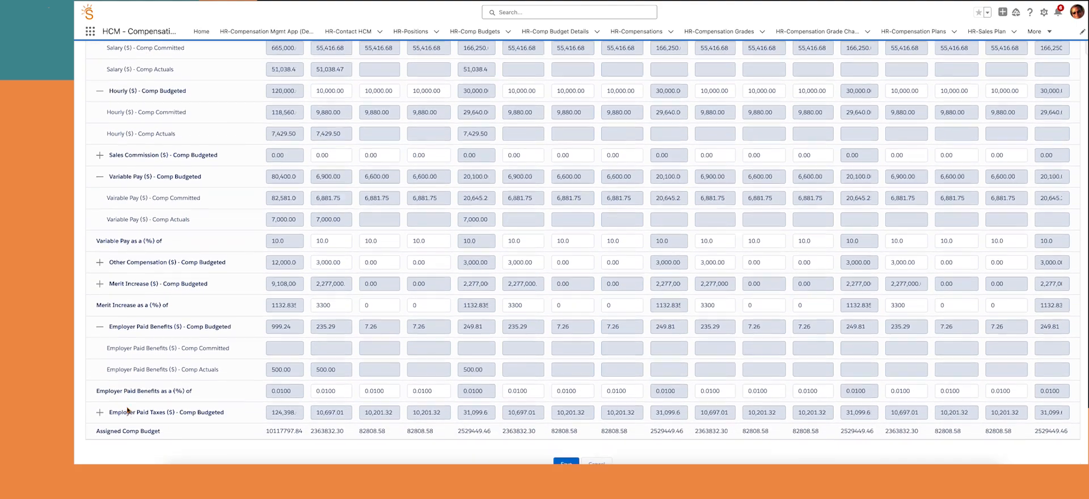
{"action": "left_click", "coordinate": [100, 403]}
{"action": "scroll", "coordinate": [101, 403], "scroll_direction": "down", "scroll_amount": 1}
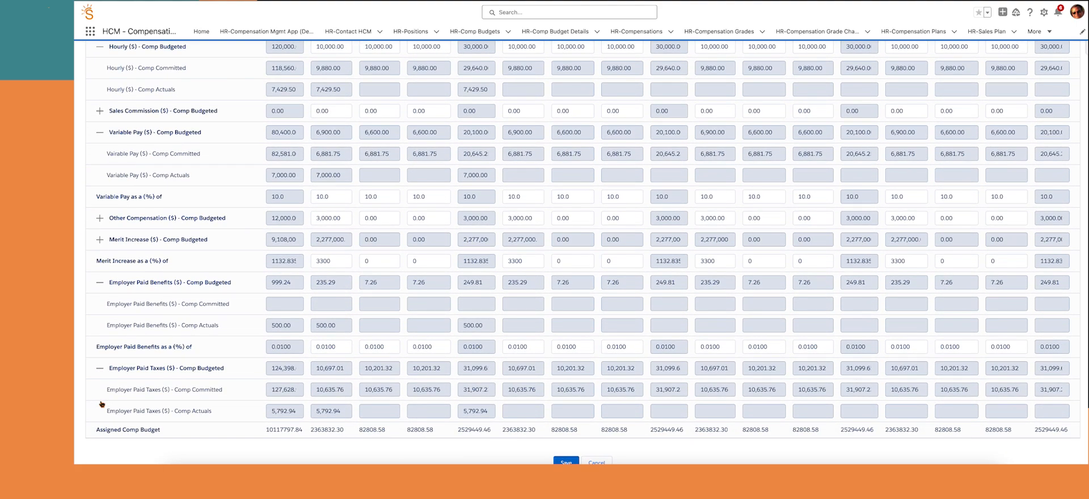
{"action": "scroll", "coordinate": [381, 410], "scroll_direction": "down", "scroll_amount": 1}
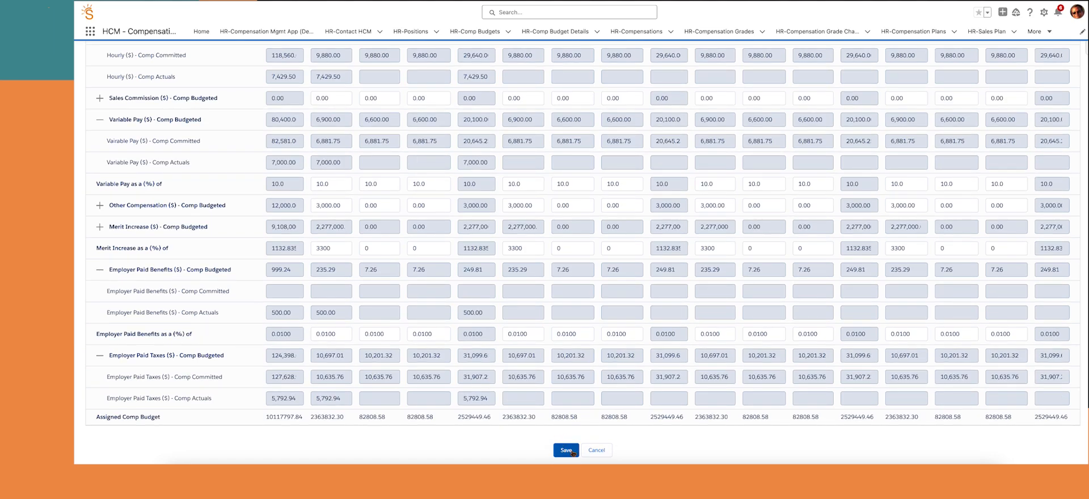
{"action": "left_click", "coordinate": [566, 457]}
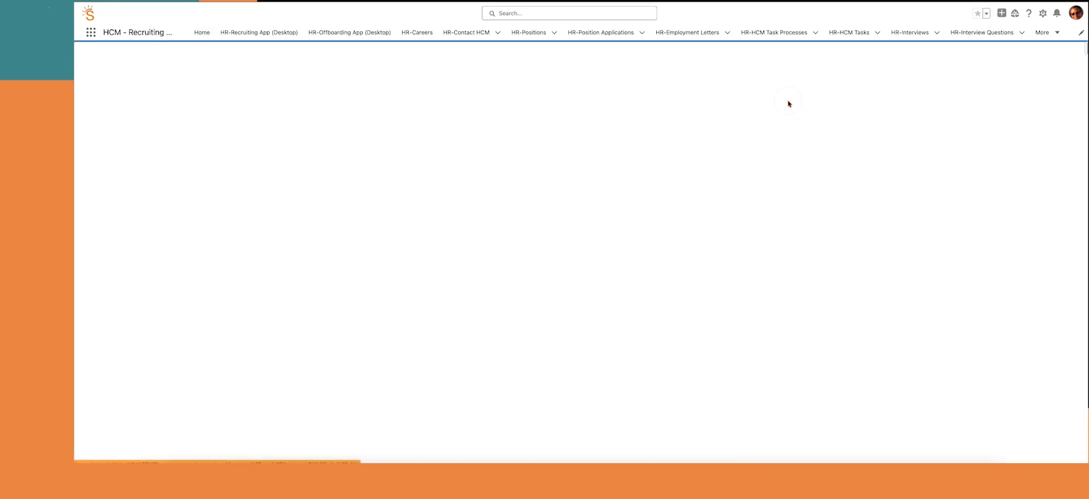
Look up the employee's SAE record in Leave Entitlement Manager and load their entitlements
{"action": "left_click", "coordinate": [566, 177]}
{"action": "type", "text": "pete"}
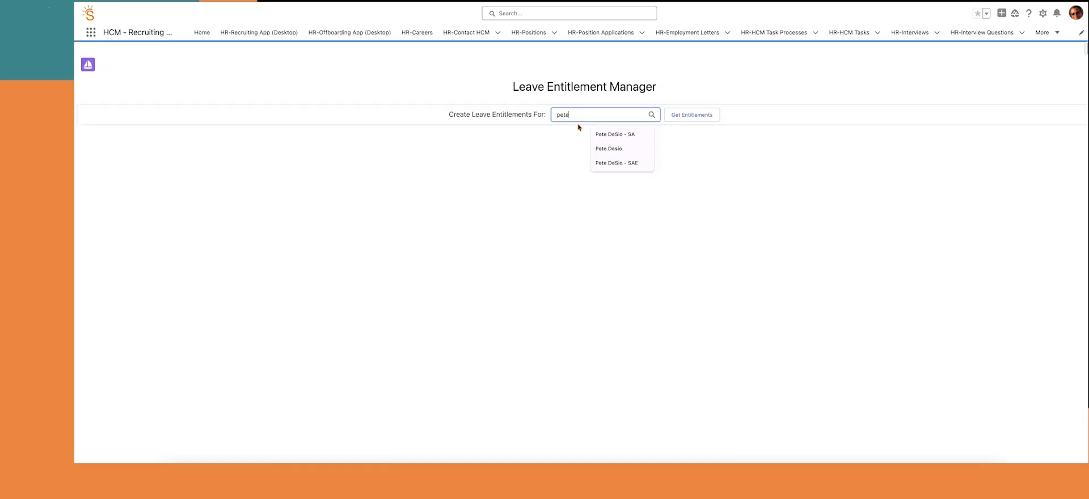
{"action": "left_click", "coordinate": [651, 114]}
{"action": "left_click", "coordinate": [543, 228]}
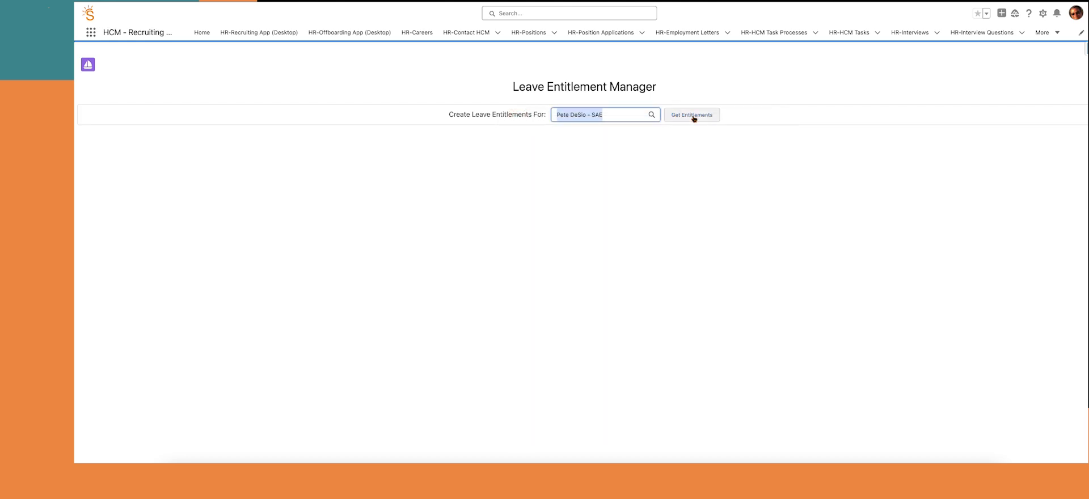
{"action": "left_click", "coordinate": [691, 114]}
Add Unpaid Leave allowing negative balances, suspend PTO accrual 2/1/2025–3/31/2025, and save
{"action": "left_click_drag", "start_coordinate": [148, 297], "coordinate": [216, 229]}
{"action": "left_click", "coordinate": [587, 232]}
{"action": "left_click", "coordinate": [650, 217]}
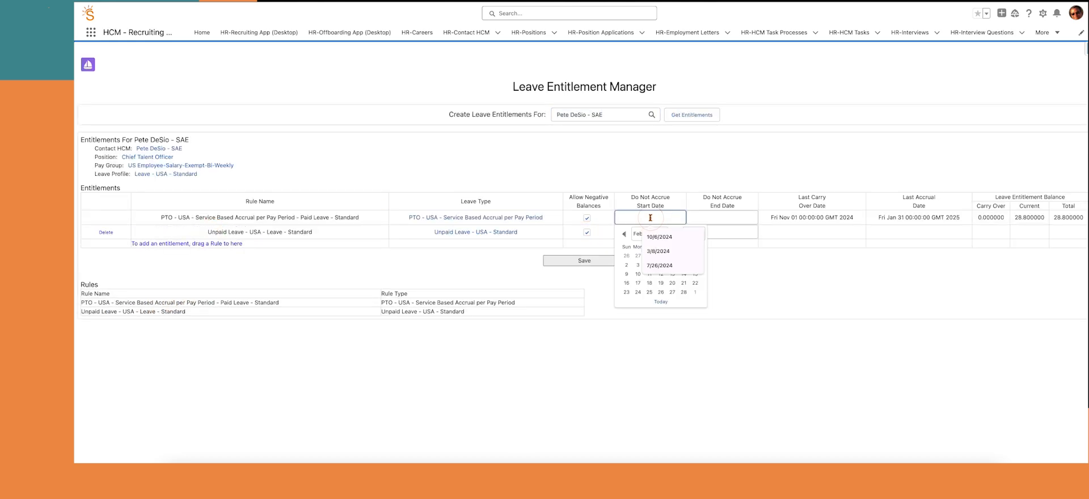
{"action": "type", "text": "2/1/2025"}
{"action": "key", "text": "Tab"}
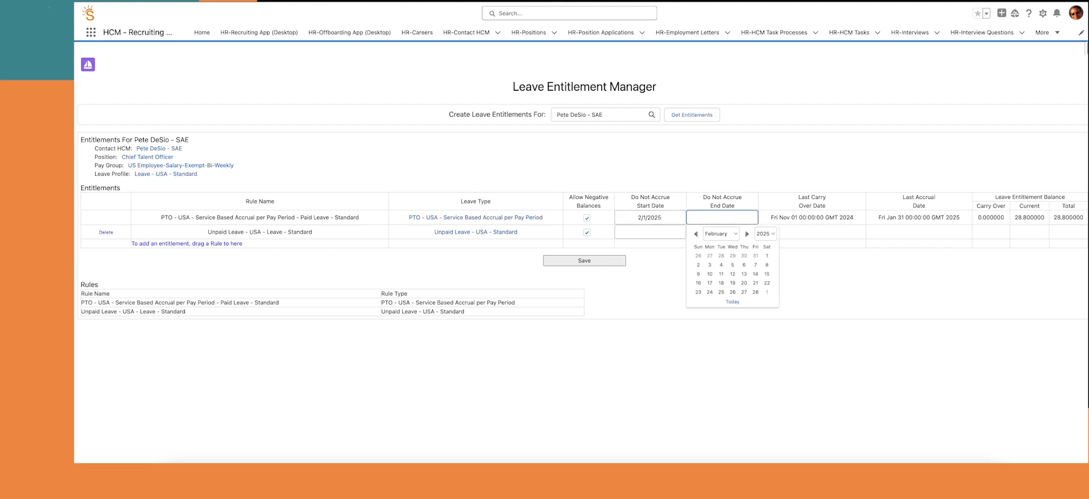
{"action": "type", "text": "3/31/2025"}
{"action": "left_click", "coordinate": [581, 262]}
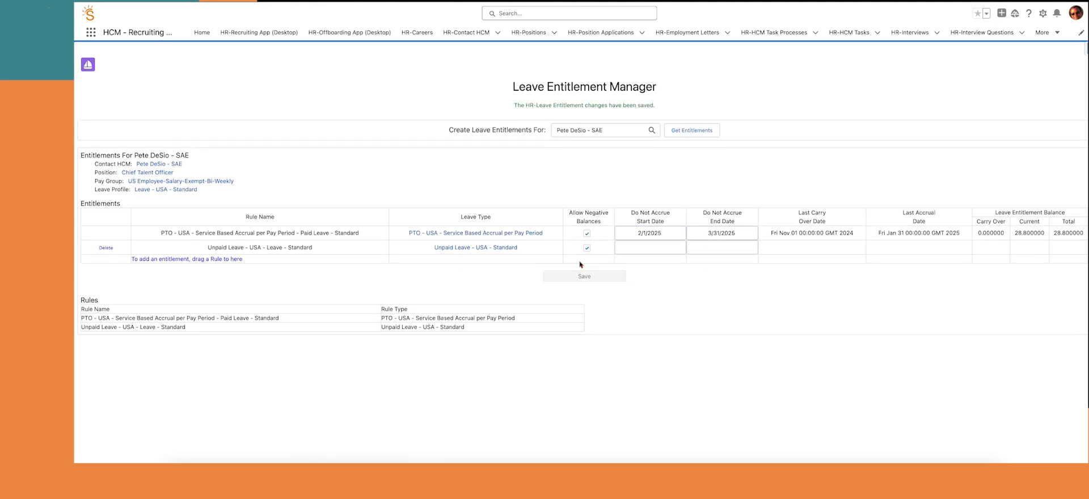